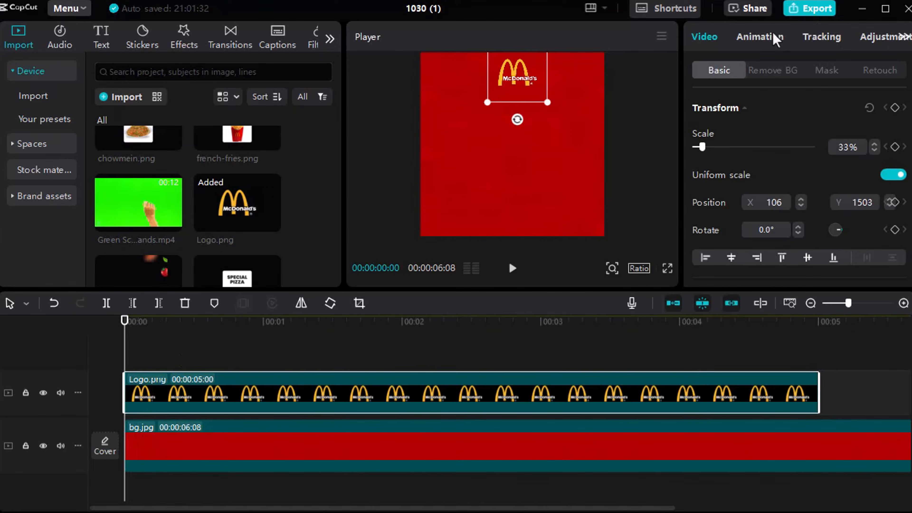
# - Apply the Slide Down entrance animation to the Logo.png clip
pyautogui.click(761, 37)
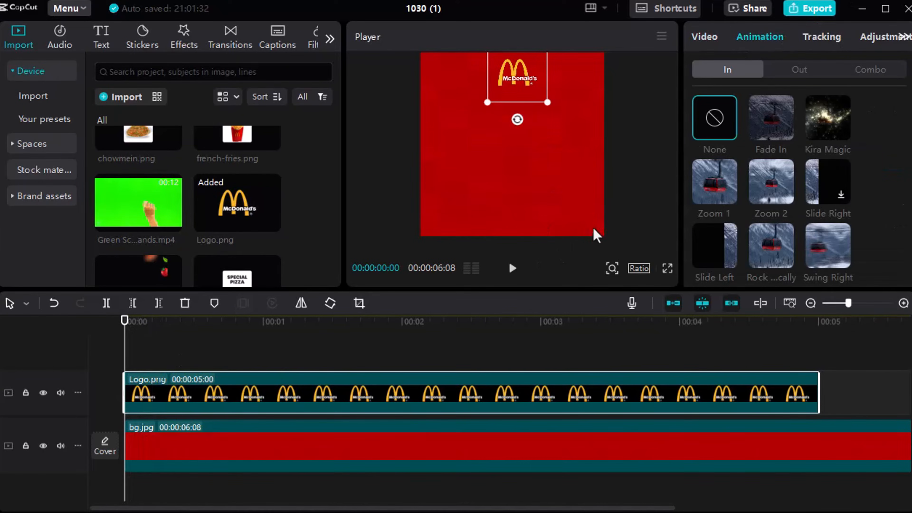
pyautogui.click(647, 168)
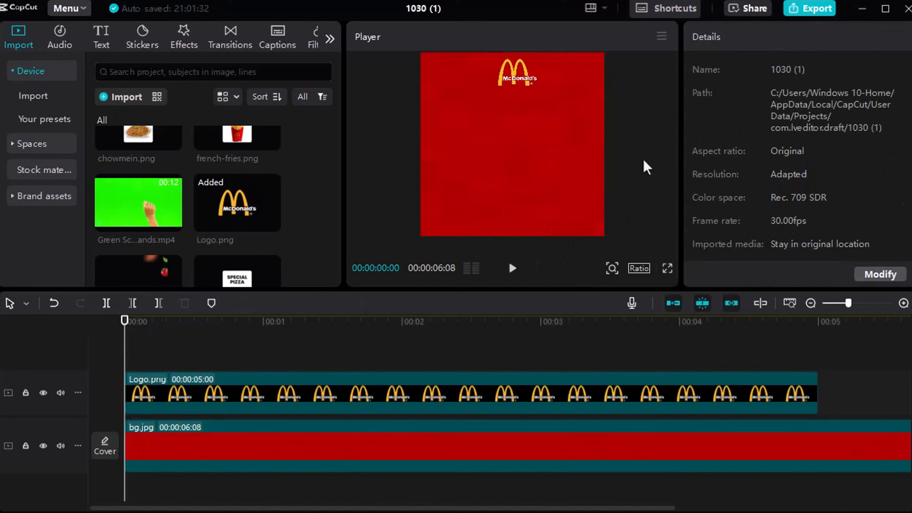
pyautogui.click(386, 381)
pyautogui.click(772, 38)
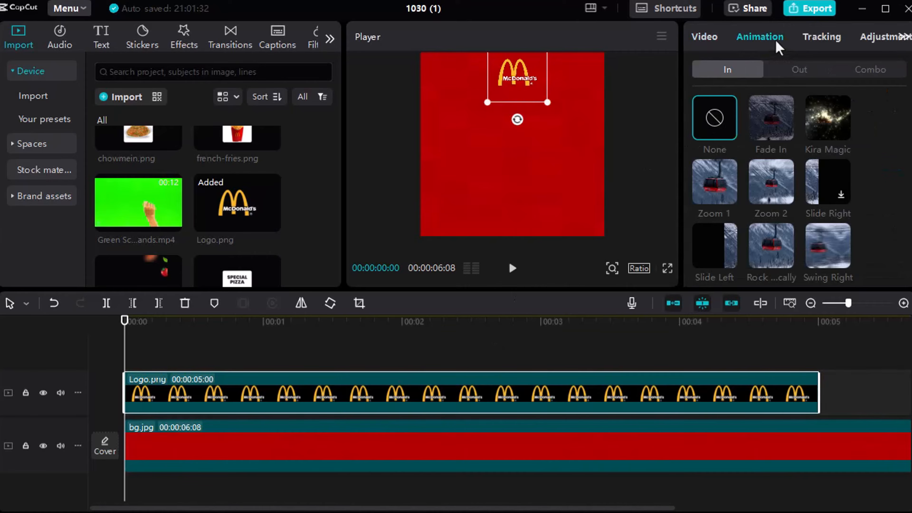
pyautogui.click(779, 126)
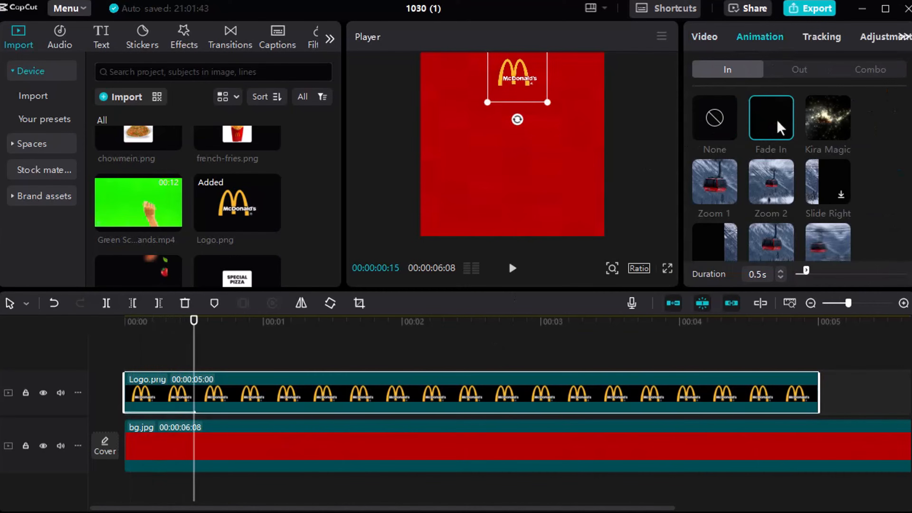
pyautogui.scroll(-2, 807, 177)
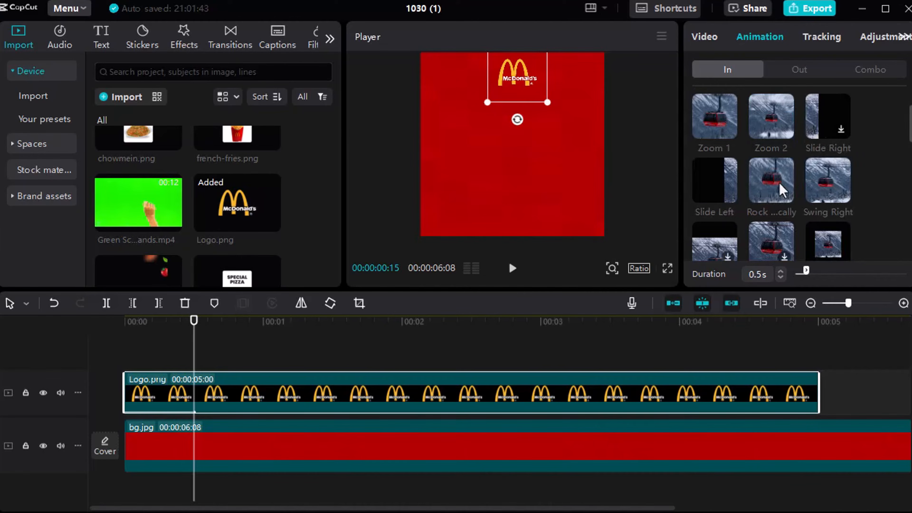
pyautogui.scroll(-1, 776, 187)
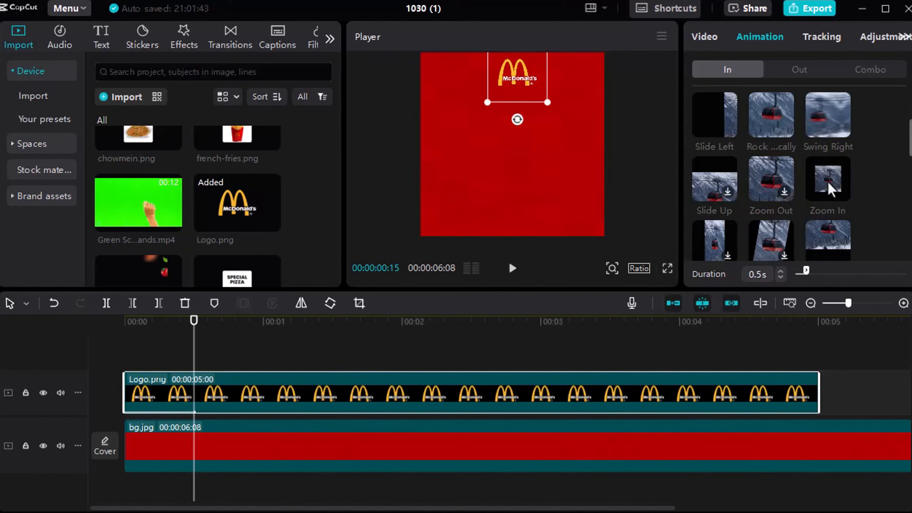
pyautogui.scroll(-1, 815, 230)
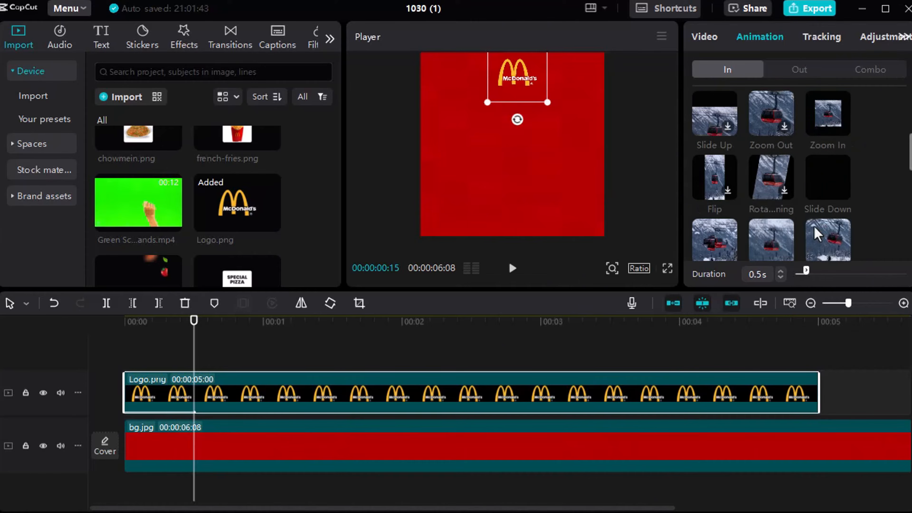
pyautogui.click(826, 173)
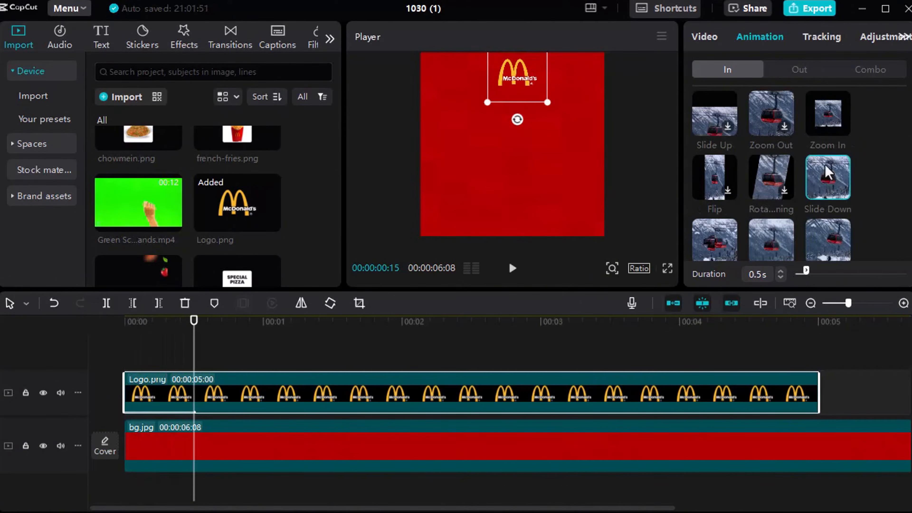
# - Set the logo's Slide Down duration to 0.8 s and play the animation from the beginning of the timeline
pyautogui.moveTo(807, 272); pyautogui.dragTo(816, 273)
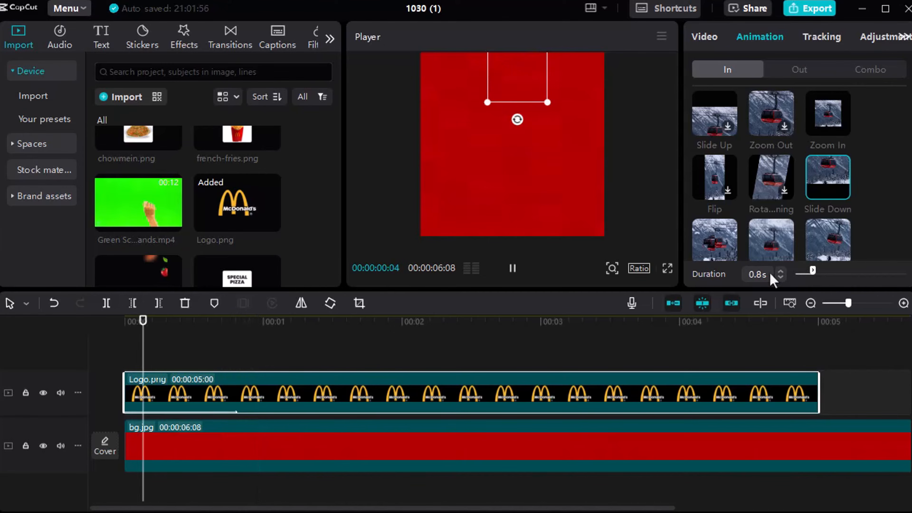
pyautogui.click(146, 339)
pyautogui.moveTo(147, 342); pyautogui.dragTo(98, 342)
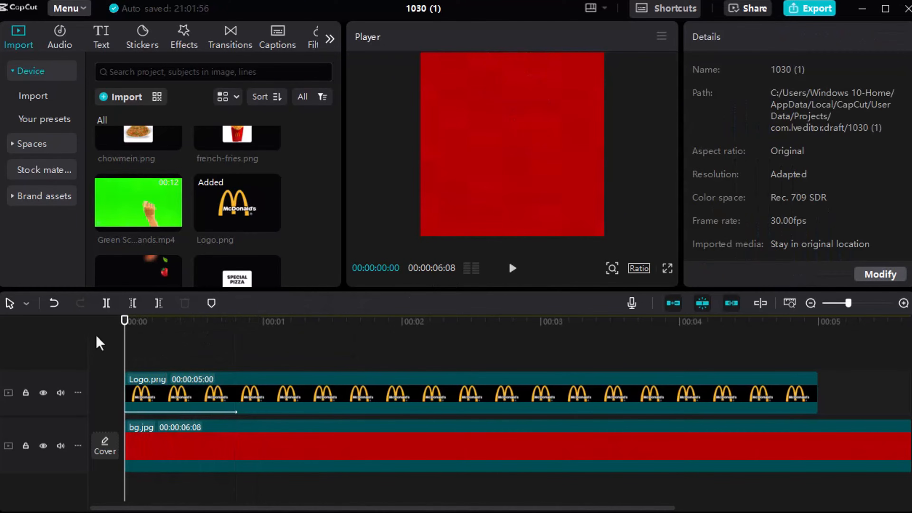
pyautogui.press('space')
pyautogui.press('space')
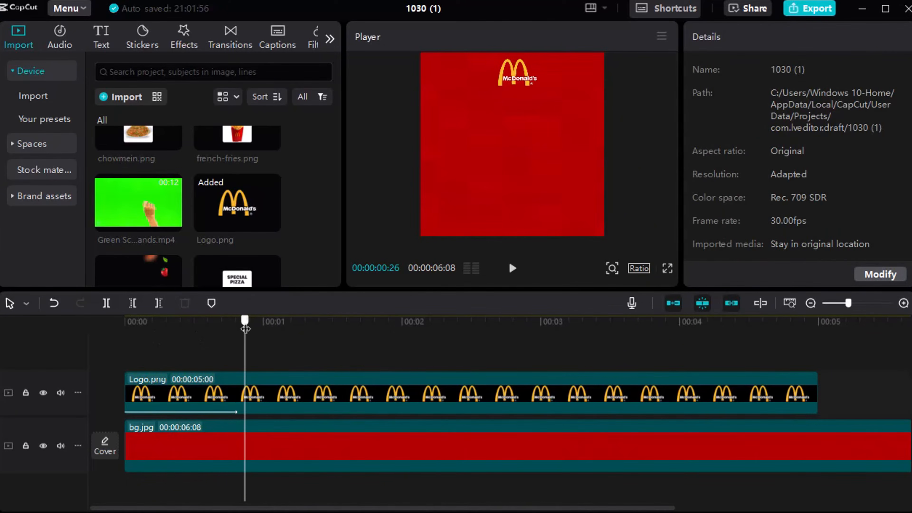
# - Place objects.png on a new track above the logo clip, starting at 00:00:00:19
pyautogui.moveTo(245, 329); pyautogui.dragTo(212, 332)
pyautogui.scroll(3, 229, 215)
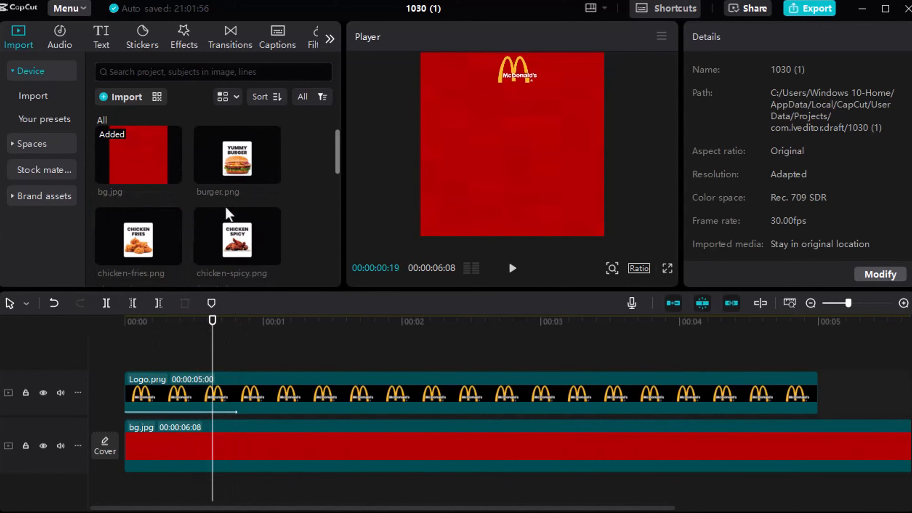
pyautogui.scroll(1, 229, 214)
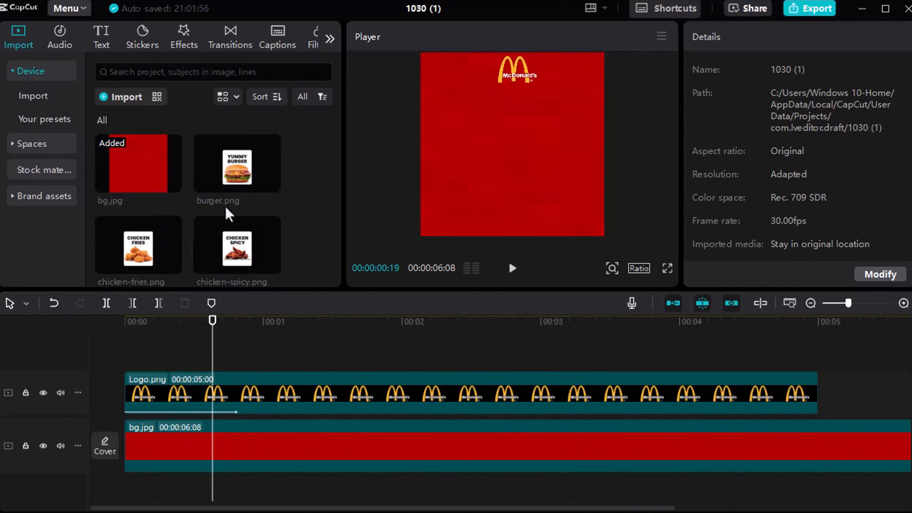
pyautogui.scroll(-6, 229, 215)
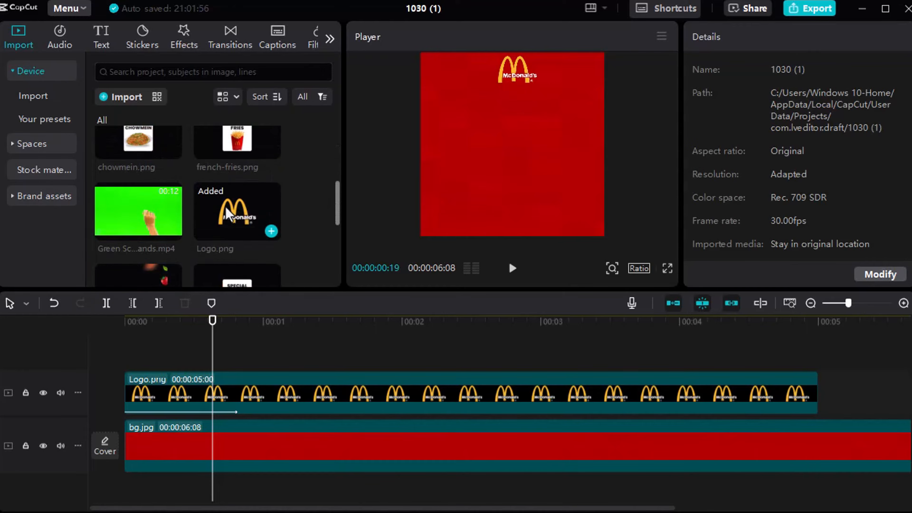
pyautogui.moveTo(233, 322); pyautogui.dragTo(218, 358)
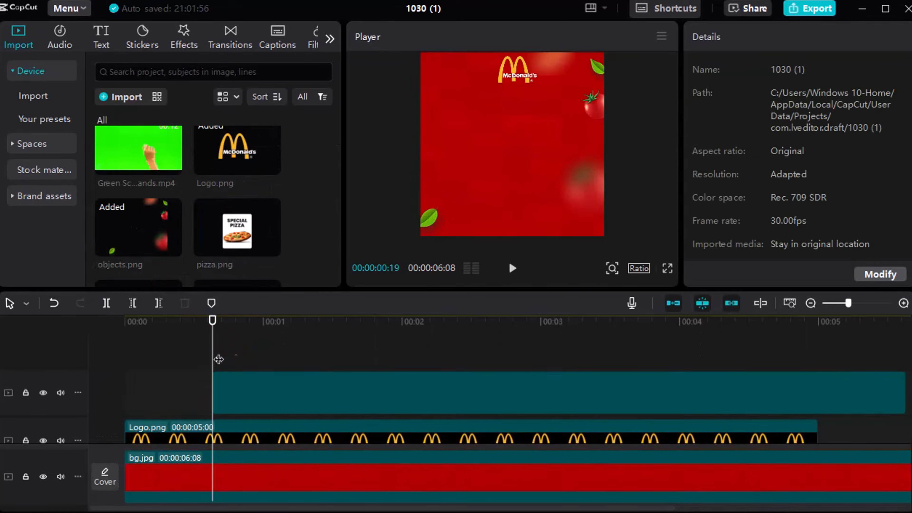
# - Add french-fries.png on a new track above the objects clip, starting at 00:00:00:20
pyautogui.scroll(-1, 195, 218)
pyautogui.scroll(2, 195, 217)
pyautogui.scroll(2, 194, 216)
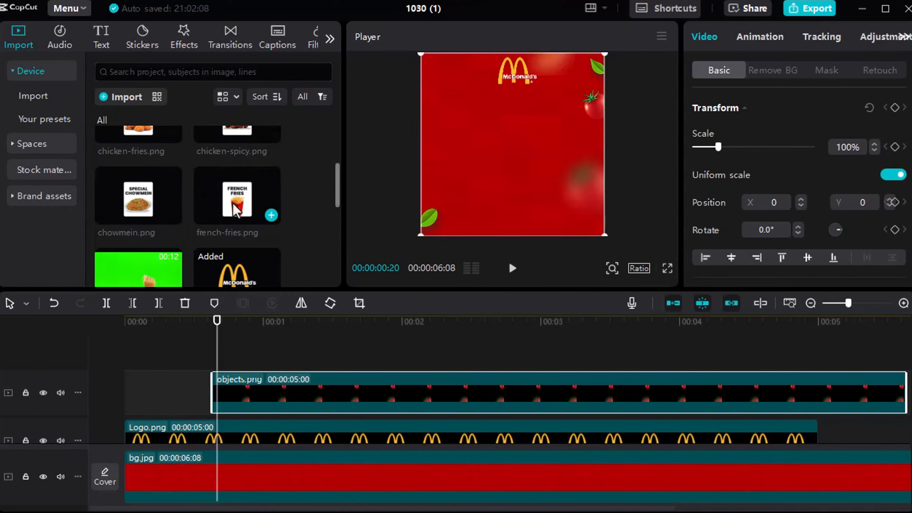
pyautogui.moveTo(232, 203); pyautogui.dragTo(225, 352)
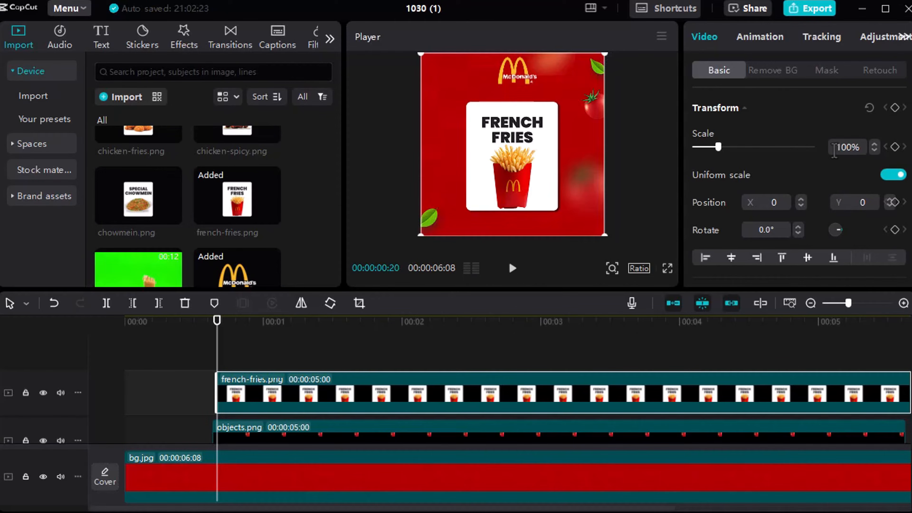
# - Scale the french fries card to 75% and move it partly off the frame's left edge, to about X -2011, Y 0
pyautogui.click(873, 151)
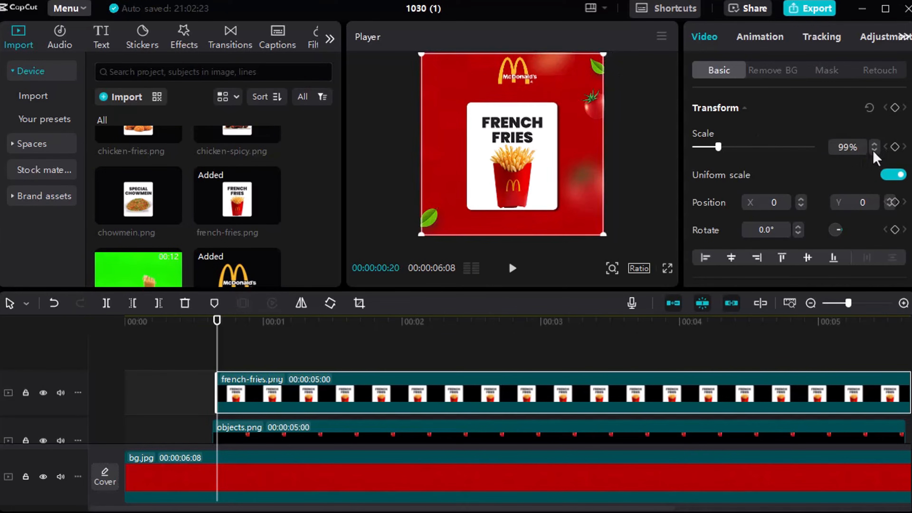
pyautogui.click(874, 151)
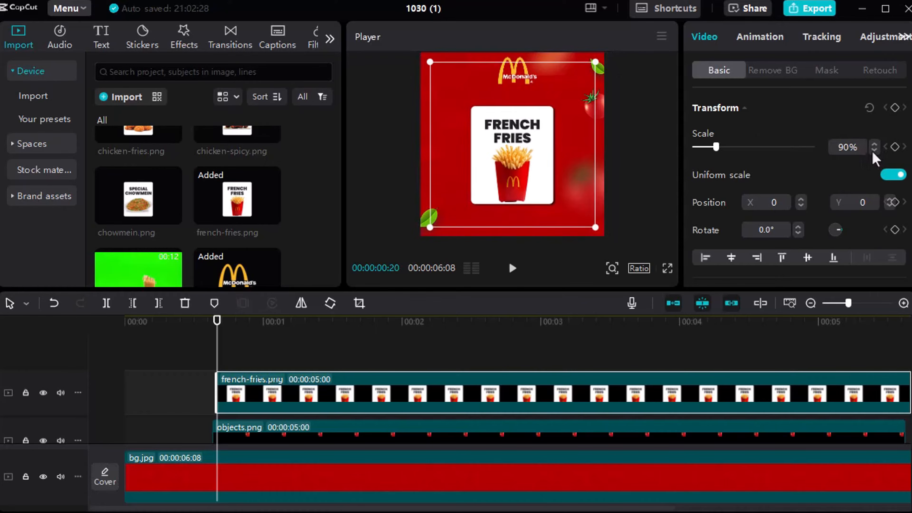
pyautogui.click(873, 151)
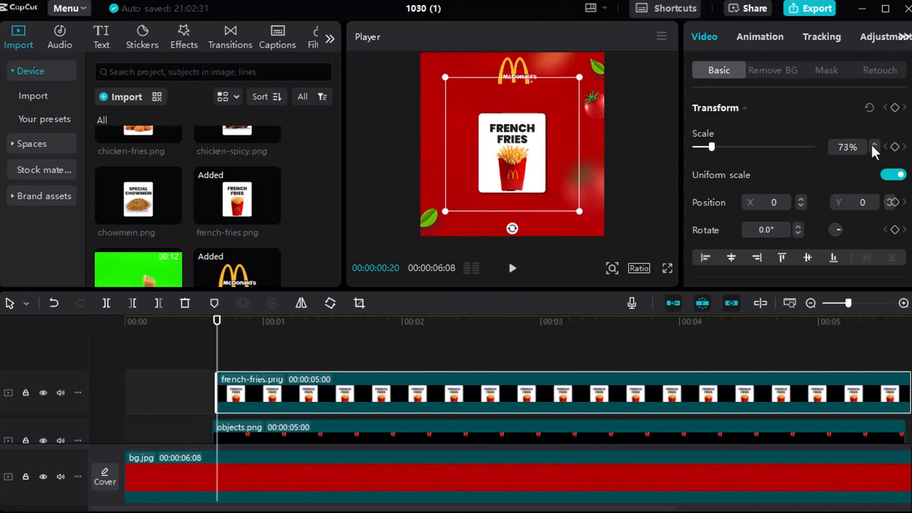
pyautogui.click(874, 144)
pyautogui.click(874, 145)
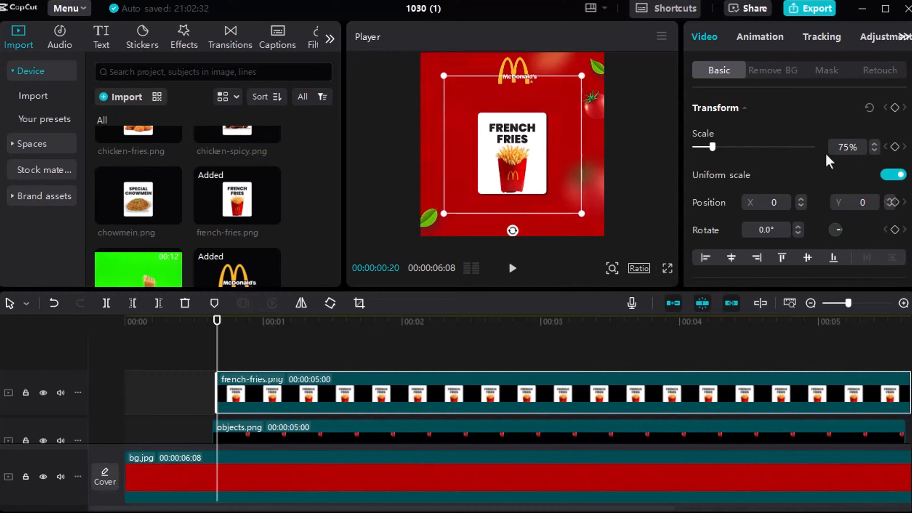
pyautogui.moveTo(485, 153); pyautogui.dragTo(399, 150)
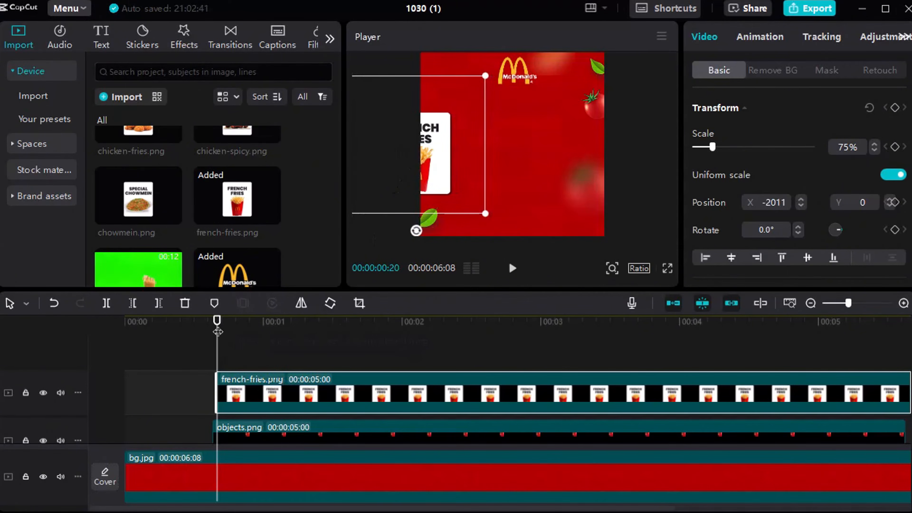
# - Add chicken-fries.png at 00:00:00:22 and burger.png at 00:00:00:24, each on its own new track above the french fries clip
pyautogui.moveTo(221, 331); pyautogui.dragTo(224, 331)
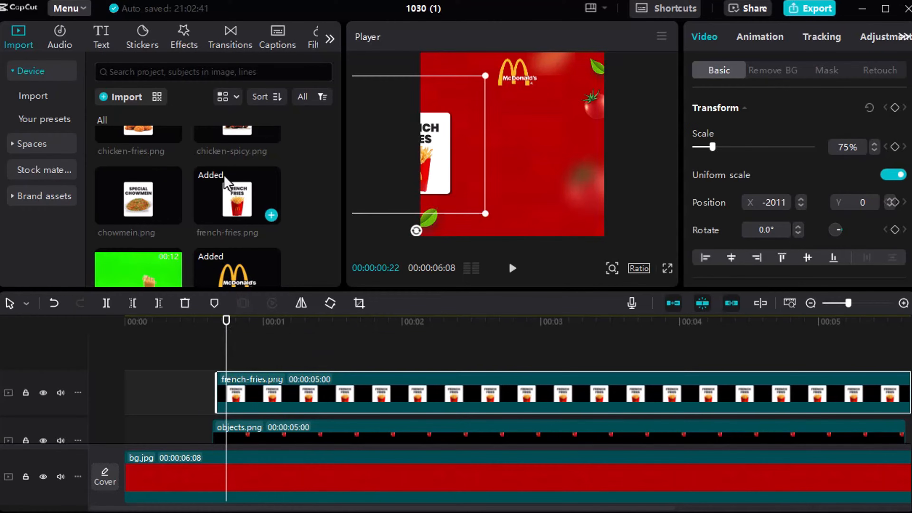
pyautogui.scroll(2, 230, 197)
pyautogui.moveTo(135, 187); pyautogui.dragTo(230, 354)
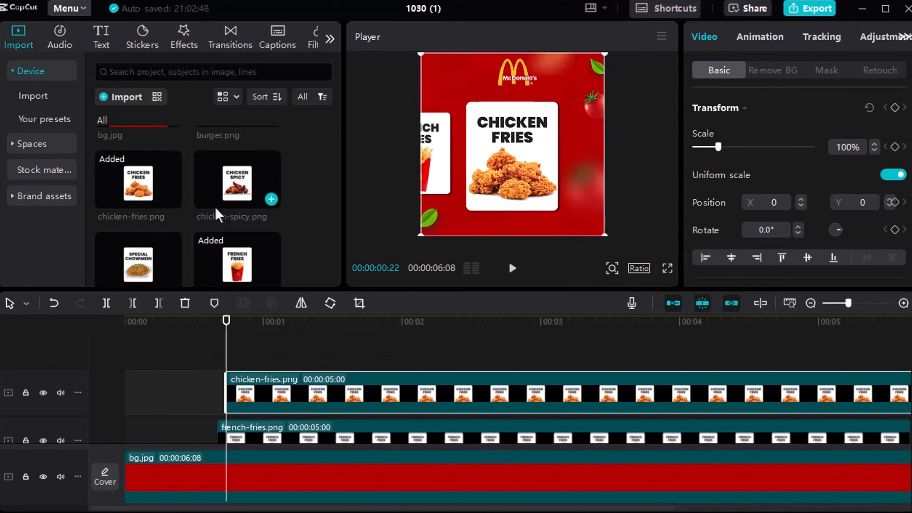
pyautogui.scroll(2, 216, 215)
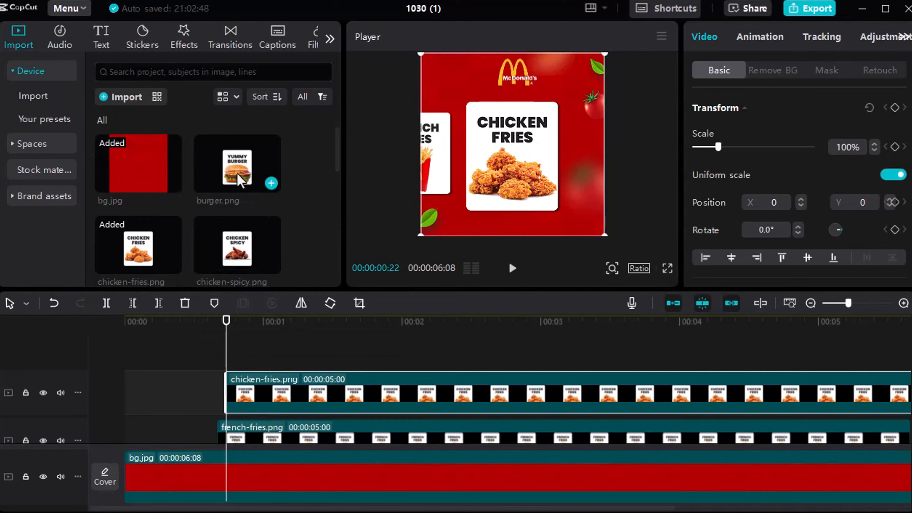
pyautogui.moveTo(237, 169); pyautogui.dragTo(236, 335)
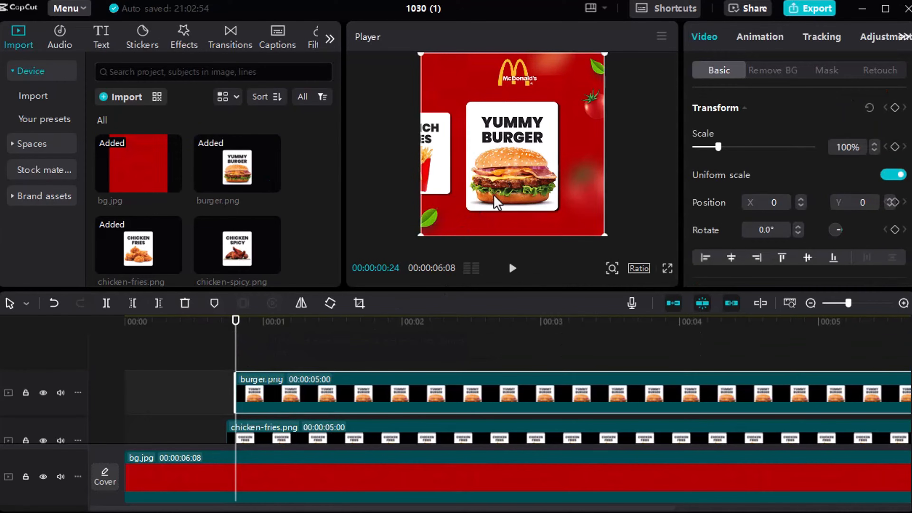
# - Scale the burger card to 75% and move it partly off the frame's right edge, to about X 1996, Y 0
pyautogui.click(872, 152)
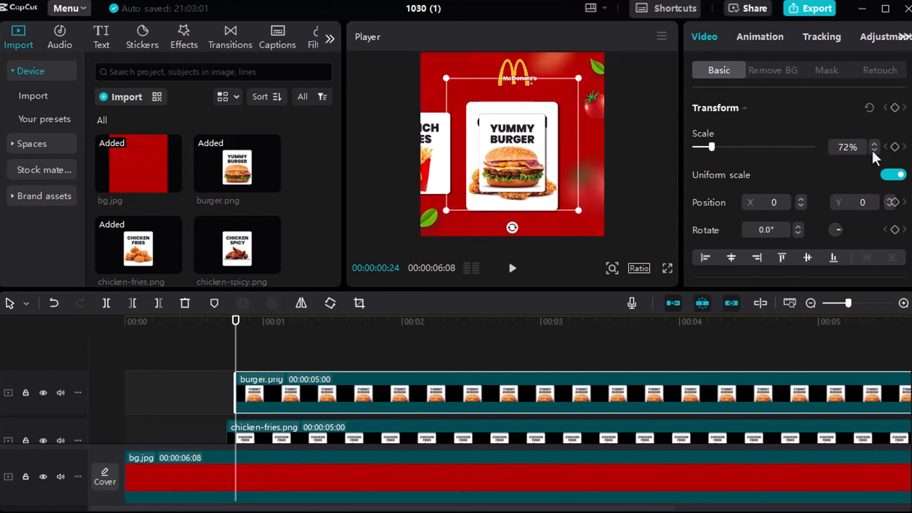
pyautogui.click(875, 146)
pyautogui.click(875, 146)
pyautogui.click(874, 145)
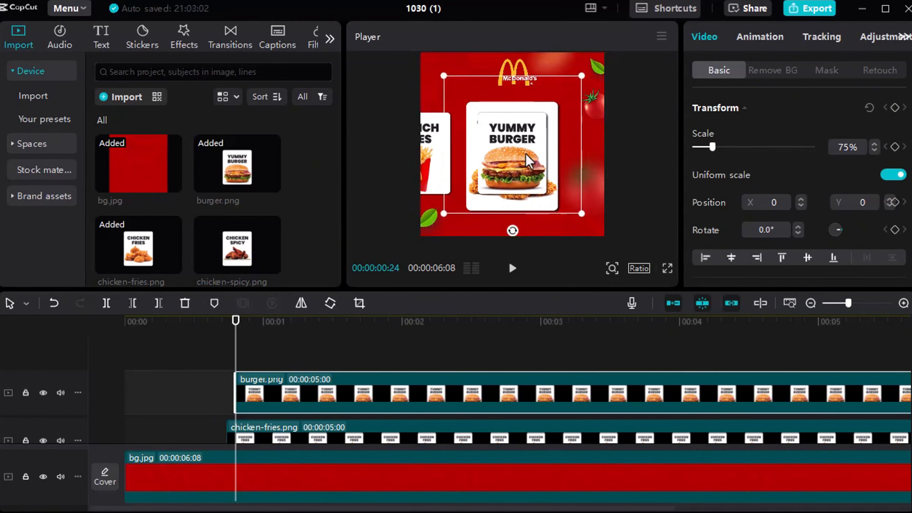
pyautogui.moveTo(530, 161); pyautogui.dragTo(617, 155)
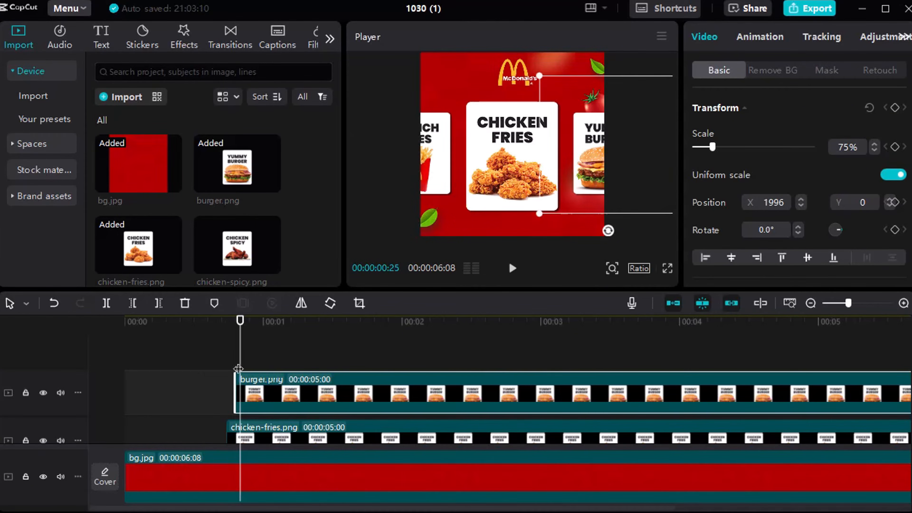
# - Play back the opening of the timeline to check the entrance of the logo and food cards, ending at 00:00:00:22
pyautogui.click(224, 381)
pyautogui.click(176, 361)
pyautogui.press('space')
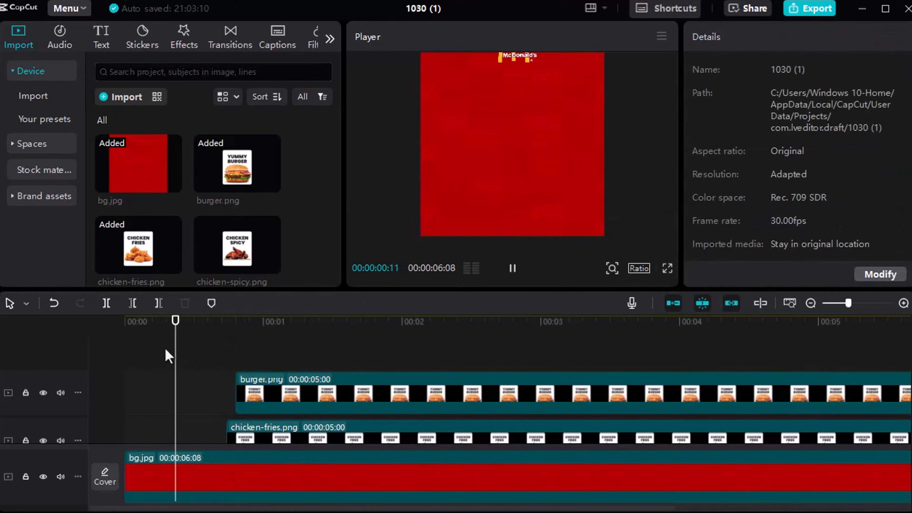
pyautogui.press('space')
pyautogui.moveTo(313, 328); pyautogui.dragTo(223, 330)
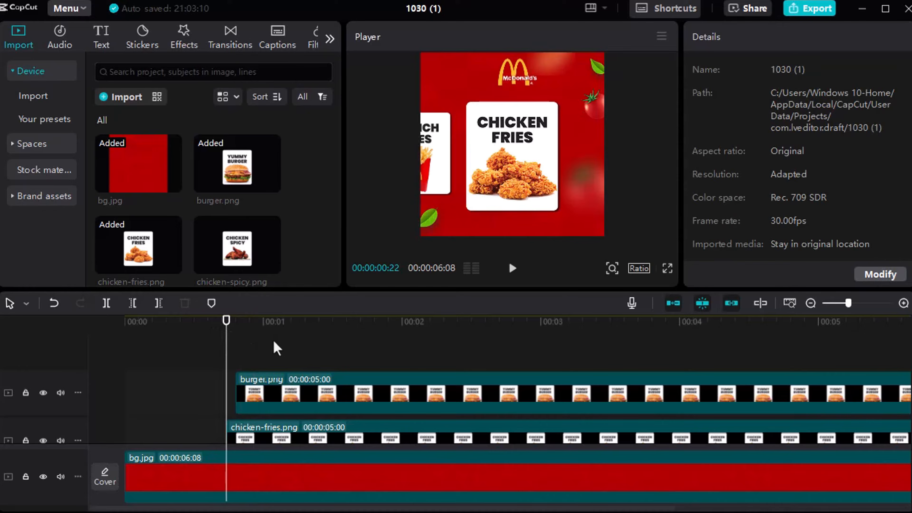
# - Lower the blend opacity of the french-fries.png clip to 80%
pyautogui.scroll(-3, 266, 345)
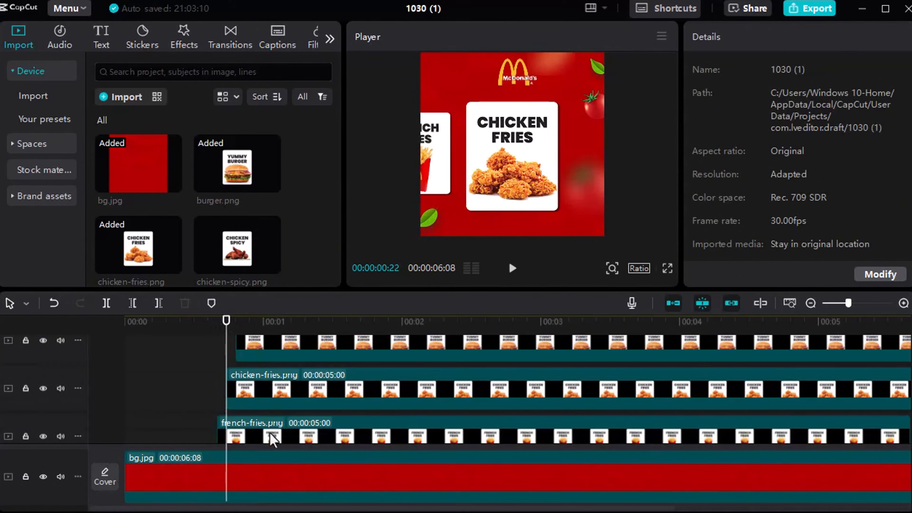
pyautogui.click(272, 439)
pyautogui.scroll(-2, 796, 200)
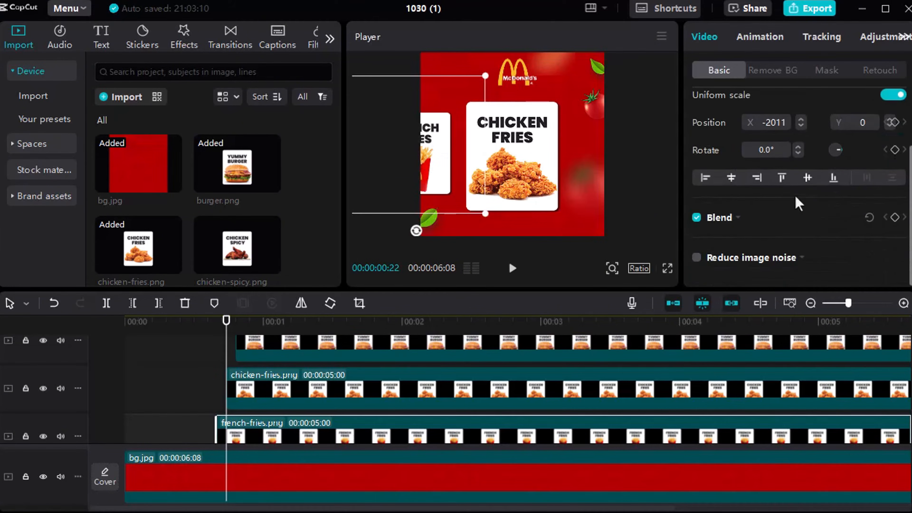
pyautogui.click(737, 220)
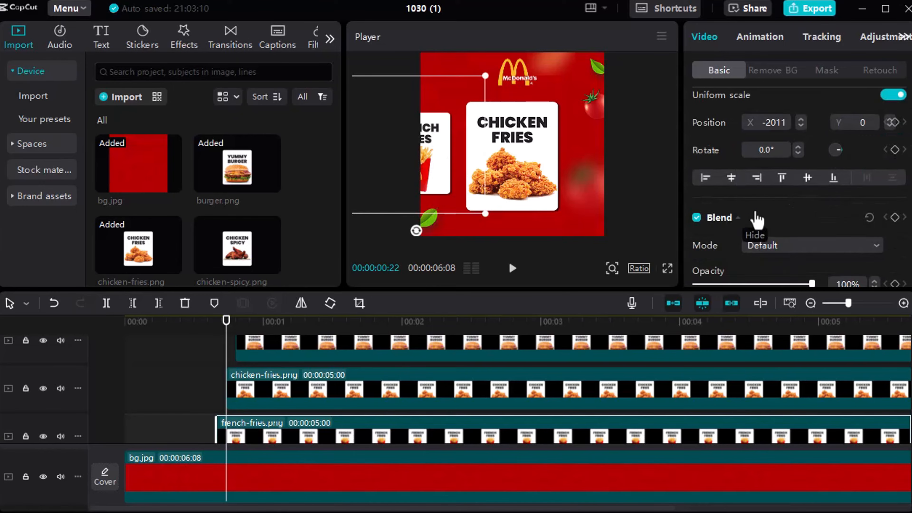
pyautogui.scroll(-2, 758, 208)
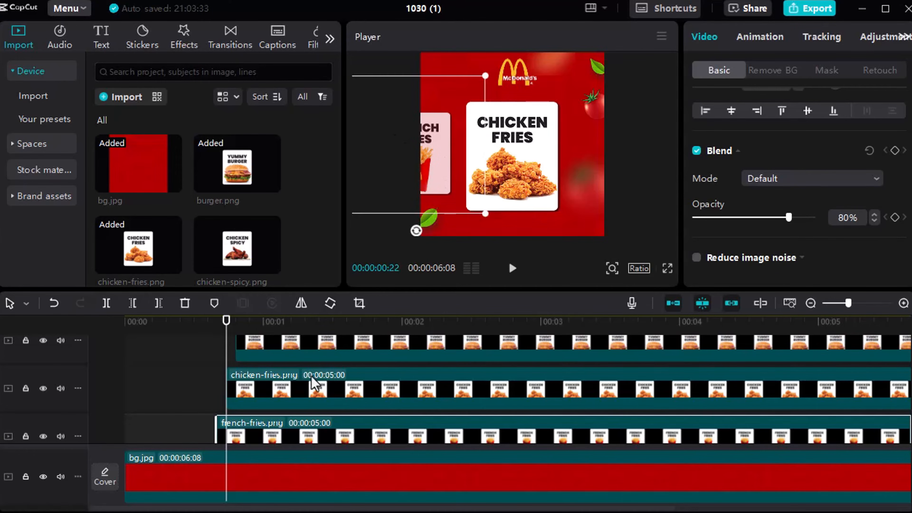
# - Lower the blend opacity of the burger.png clip to 80%
pyautogui.press('Delete')
pyautogui.moveTo(226, 328); pyautogui.dragTo(240, 331)
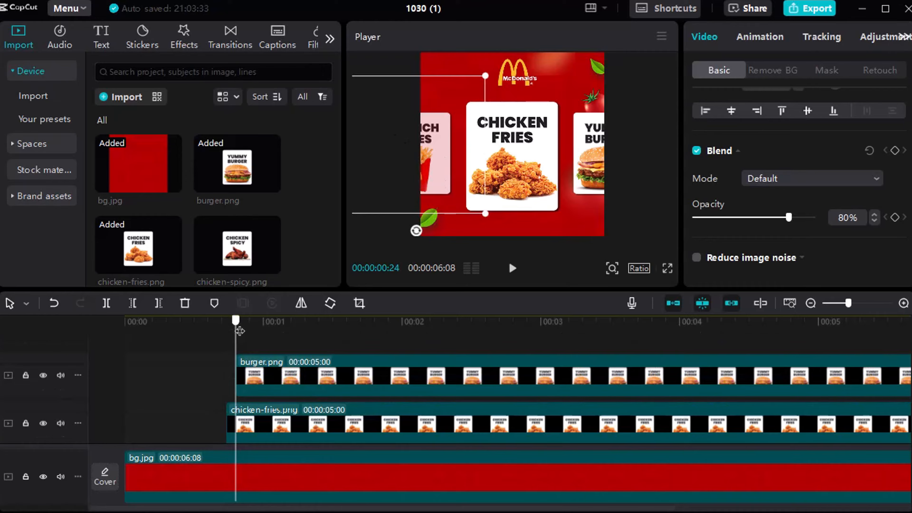
pyautogui.click(313, 372)
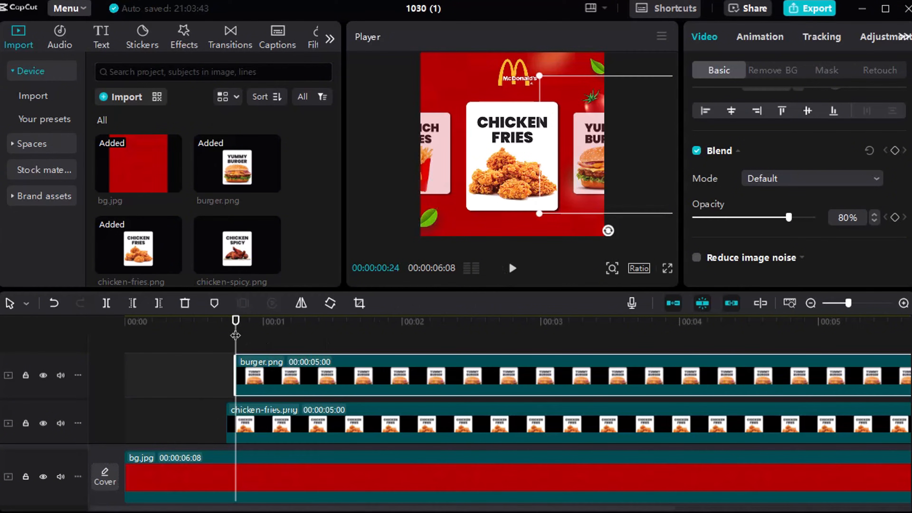
# - Play back the opening second of the timeline to check how the logo and three food cards enter
pyautogui.moveTo(235, 335); pyautogui.dragTo(261, 331)
pyautogui.click(220, 340)
pyautogui.press('space')
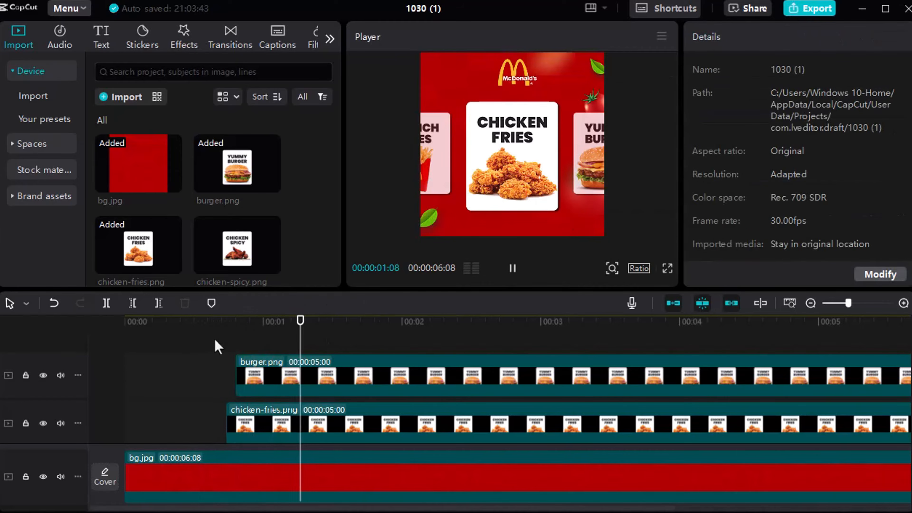
pyautogui.press('space')
pyautogui.click(190, 342)
pyautogui.press('space')
pyautogui.press('space')
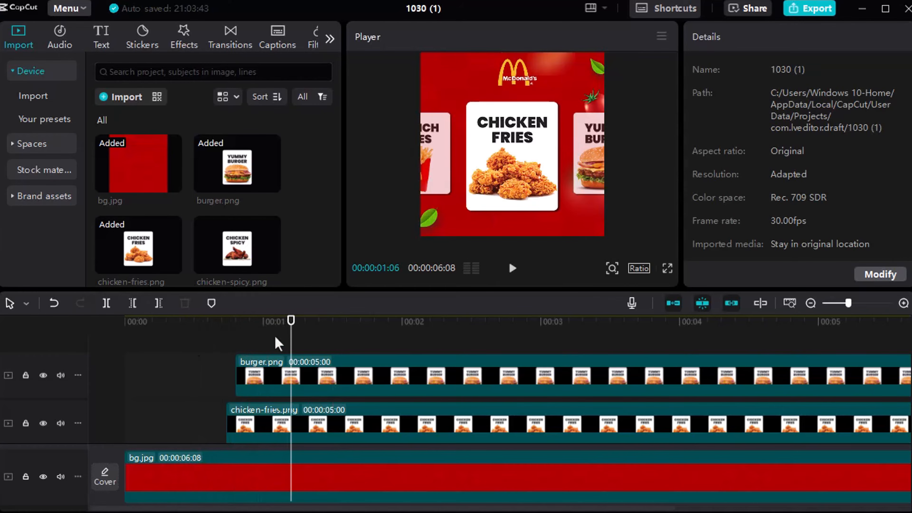
pyautogui.moveTo(276, 338); pyautogui.dragTo(182, 332)
pyautogui.press('space')
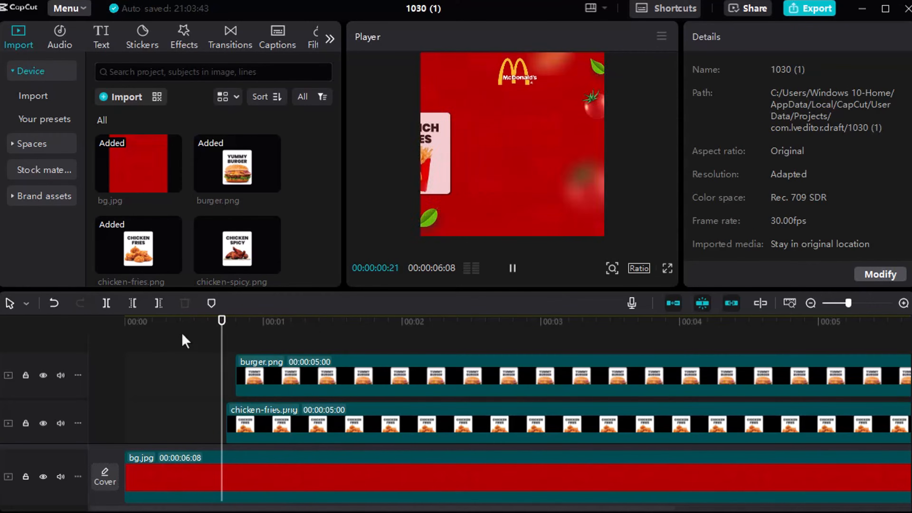
pyautogui.press('space')
# - Add Green Screen Pointing Hands.mp4 at 00:00:01:07 on a new track above the burger clip
pyautogui.scroll(1, 330, 364)
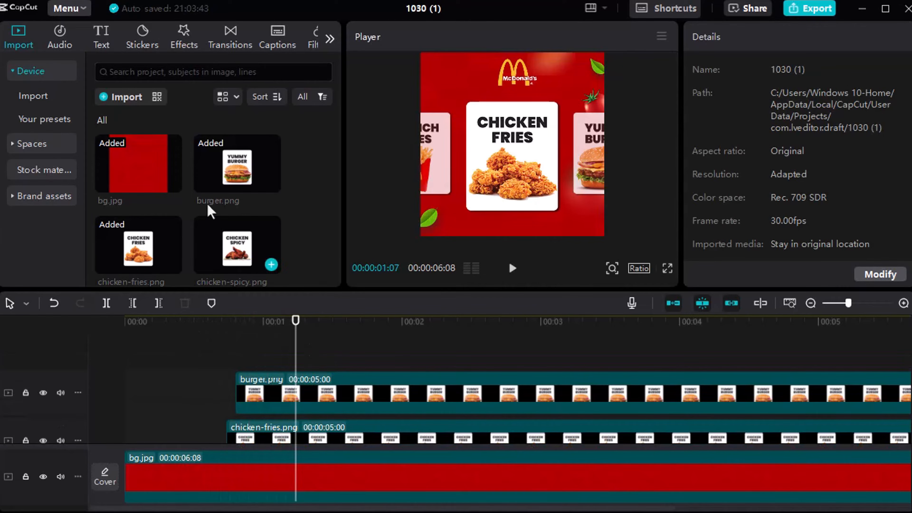
pyautogui.scroll(-4, 211, 212)
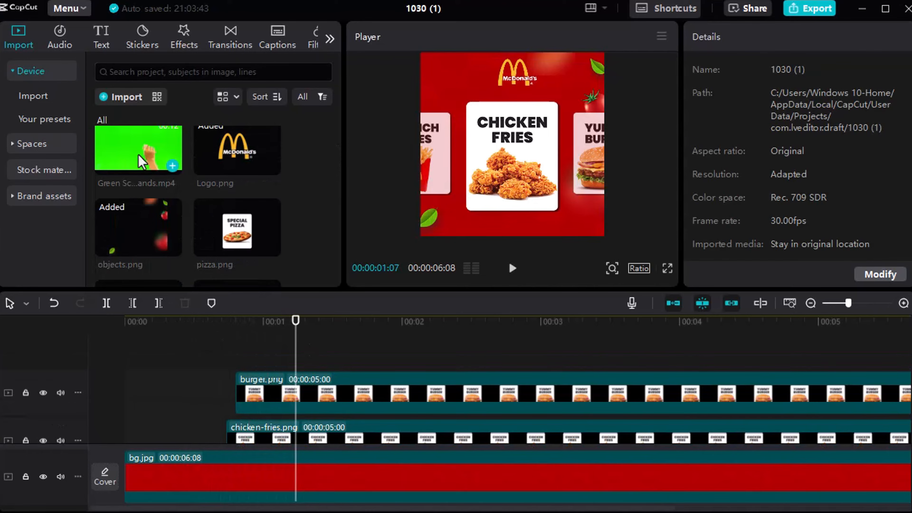
pyautogui.moveTo(191, 208); pyautogui.dragTo(319, 354)
# - Split the green-screen hand clip at 00:00:05:24 and delete the portion before the cut
pyautogui.moveTo(297, 325); pyautogui.dragTo(758, 331)
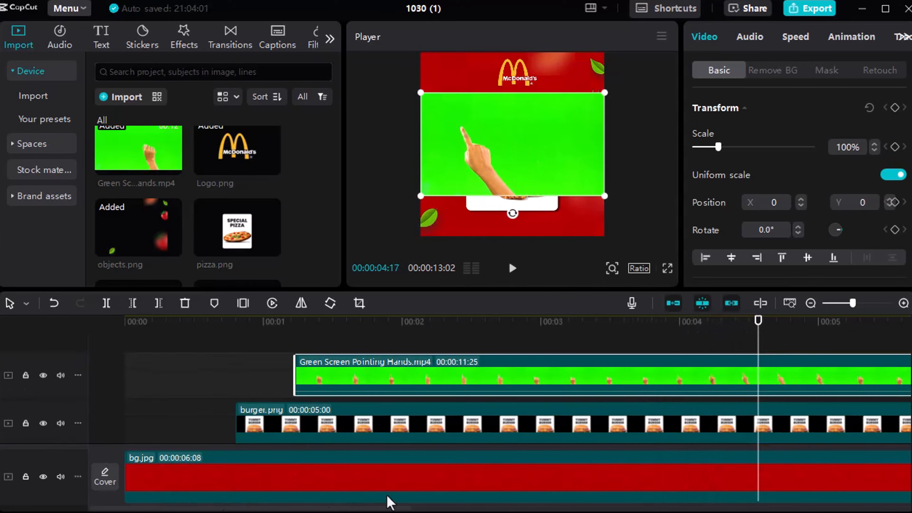
pyautogui.scroll(-1, 368, 501)
pyautogui.moveTo(264, 507); pyautogui.dragTo(449, 507)
pyautogui.scroll(1, 418, 388)
pyautogui.moveTo(356, 331); pyautogui.dragTo(529, 329)
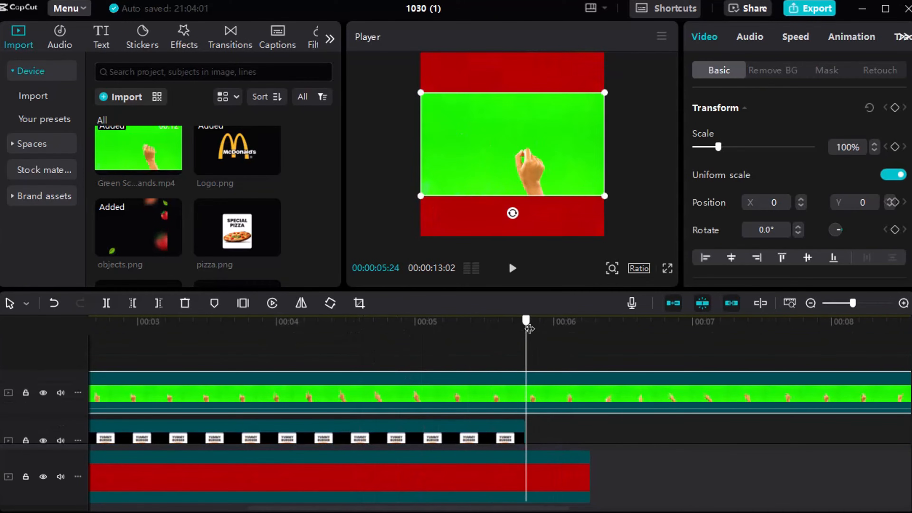
pyautogui.click(106, 302)
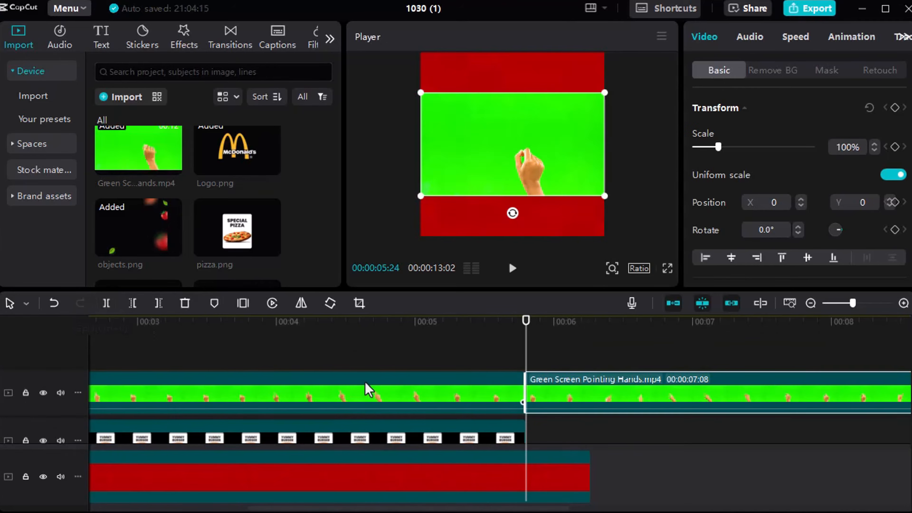
pyautogui.click(382, 392)
pyautogui.press('Delete')
# - Review the remaining hand footage, split it at 00:00:09:20 and delete the portion after the cut
pyautogui.moveTo(529, 330); pyautogui.dragTo(818, 335)
pyautogui.moveTo(394, 510); pyautogui.dragTo(536, 502)
pyautogui.press('space')
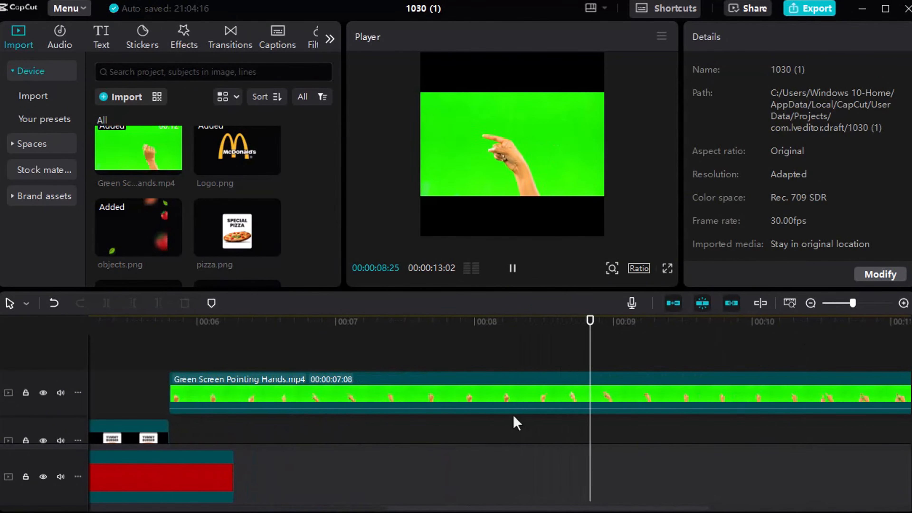
pyautogui.press('space')
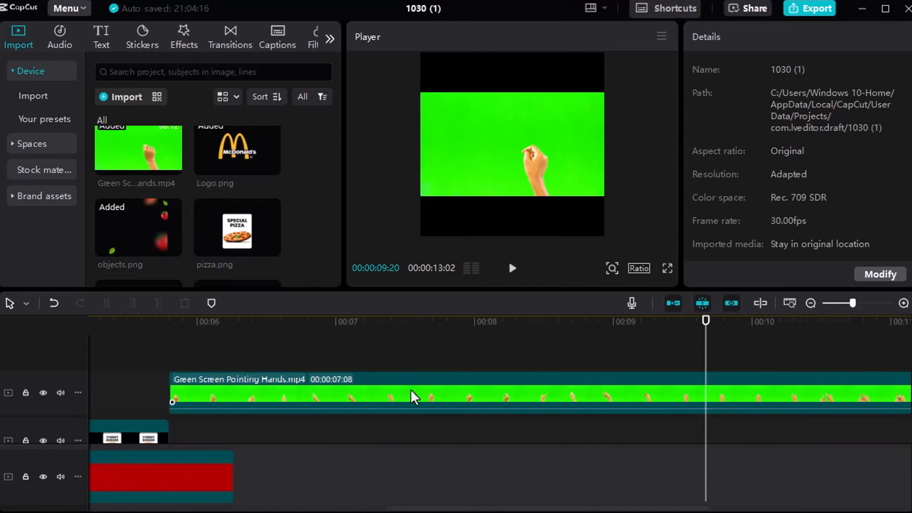
pyautogui.click(360, 382)
pyautogui.click(104, 304)
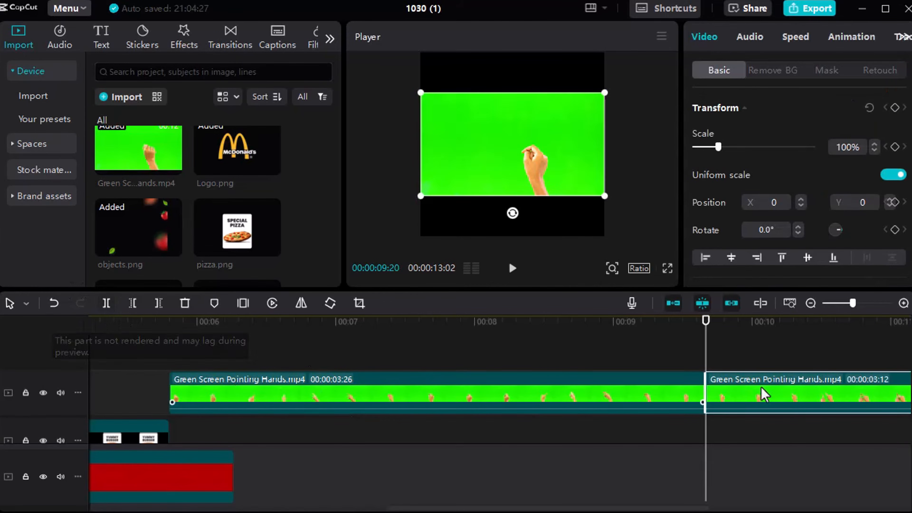
pyautogui.press('Delete')
# - Move the trimmed hand clip earlier so it starts at 00:00:00:24, aligned with the start of burger.png
pyautogui.click(629, 390)
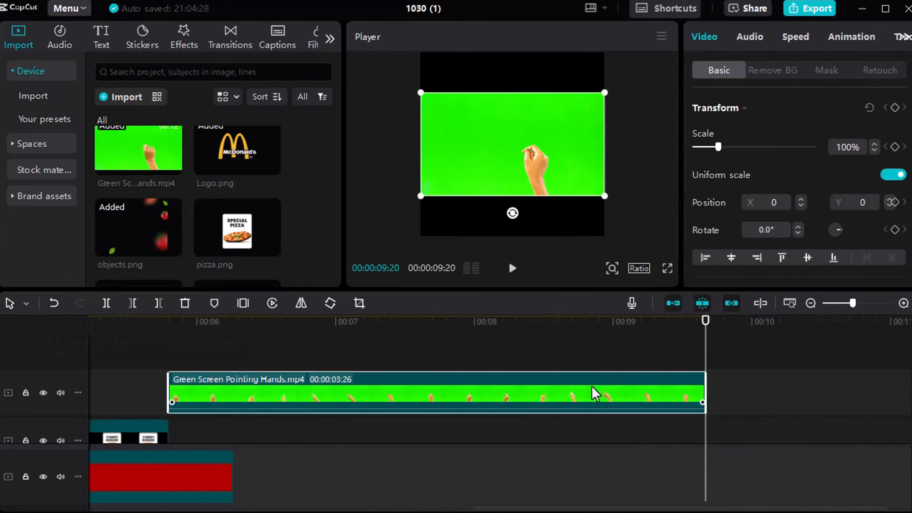
pyautogui.moveTo(592, 387); pyautogui.dragTo(542, 388)
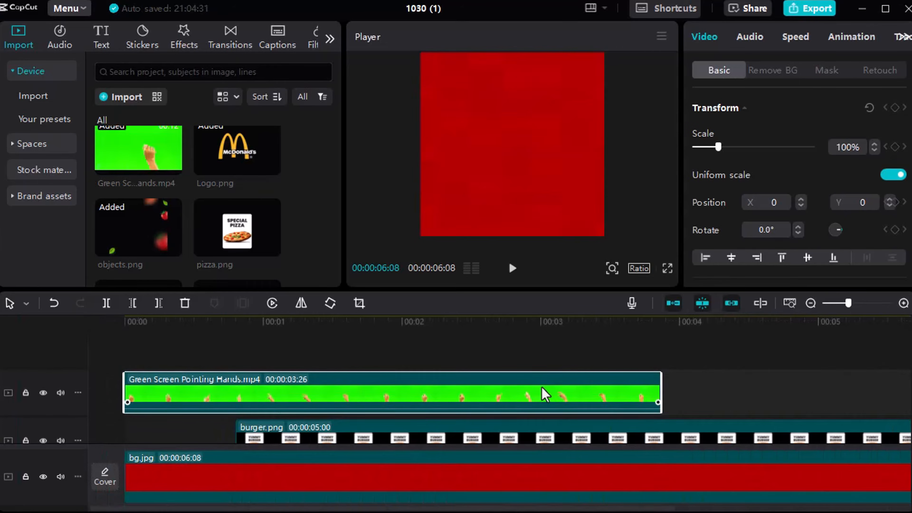
pyautogui.moveTo(350, 389); pyautogui.dragTo(466, 389)
# - Remove the hand clip's green background with Chroma key, sampling the green and setting the intensity to 48
pyautogui.moveTo(215, 346); pyautogui.dragTo(267, 348)
pyautogui.click(348, 388)
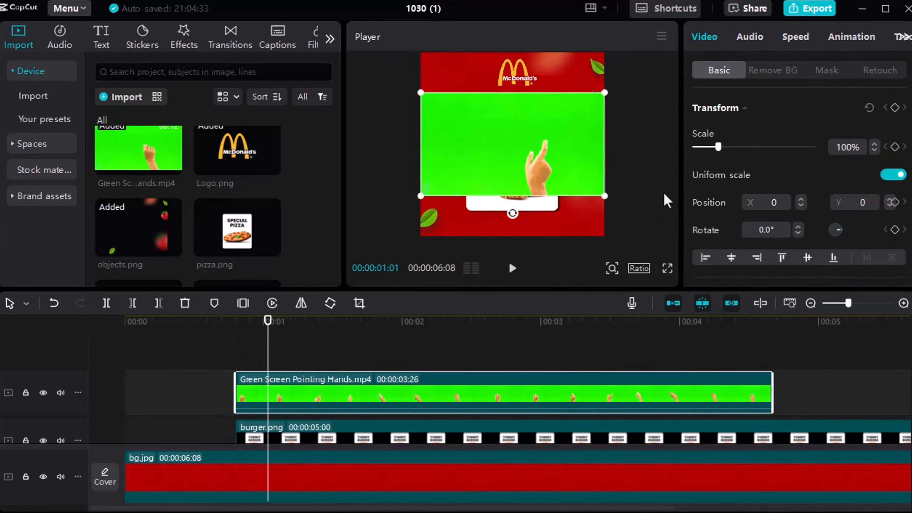
pyautogui.click(772, 71)
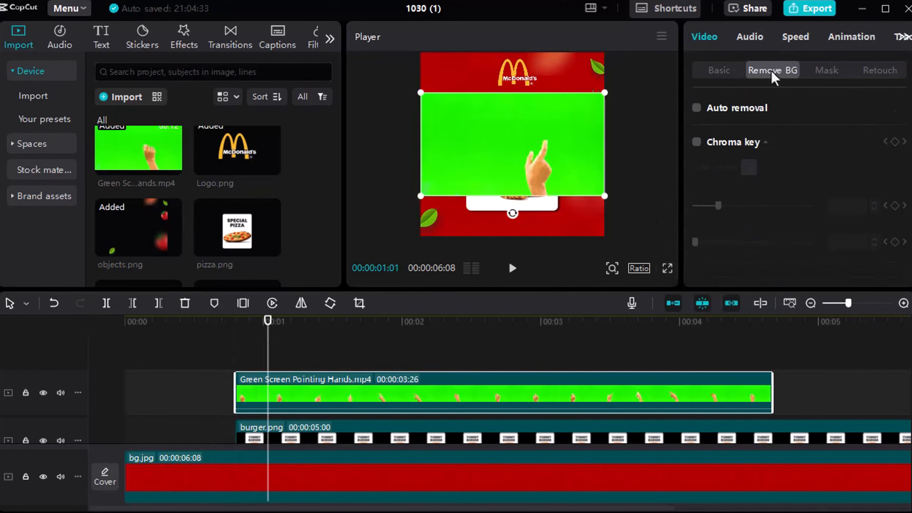
pyautogui.click(696, 142)
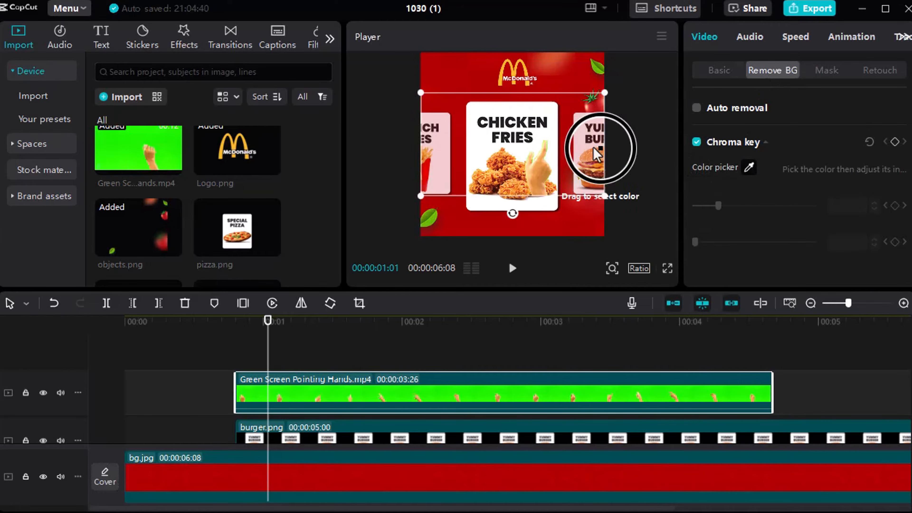
pyautogui.click(580, 129)
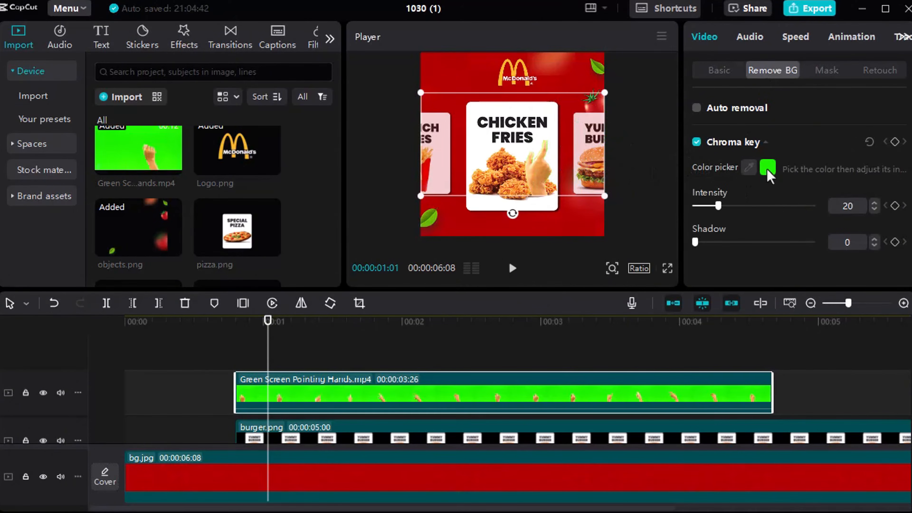
pyautogui.moveTo(721, 207); pyautogui.dragTo(747, 208)
# - Move the hand down to the frame's bottom edge at X 0, Y -840, and slightly raise the chroma key intensity
pyautogui.moveTo(541, 185); pyautogui.dragTo(538, 213)
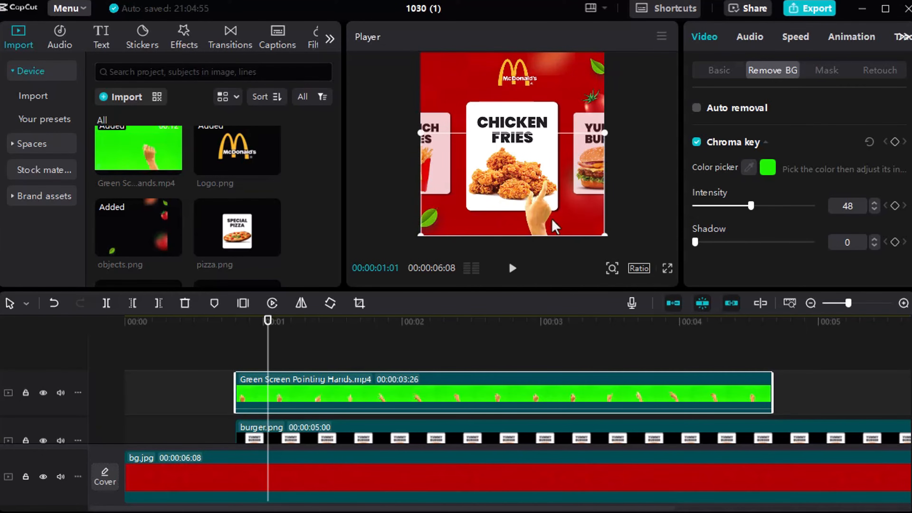
pyautogui.moveTo(750, 209); pyautogui.dragTo(756, 209)
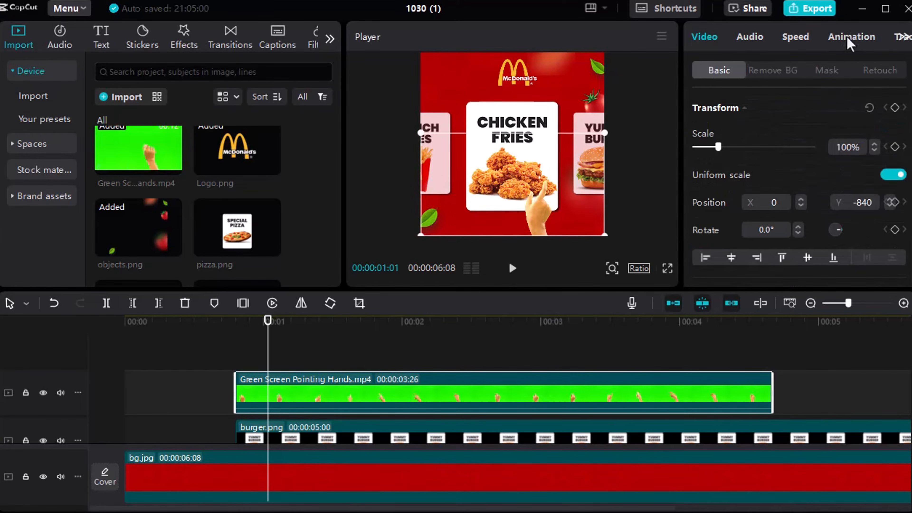
# - Adjust the hand clip's color to saturation -7, tint 13 and temperature -20
pyautogui.scroll(-2, 845, 40)
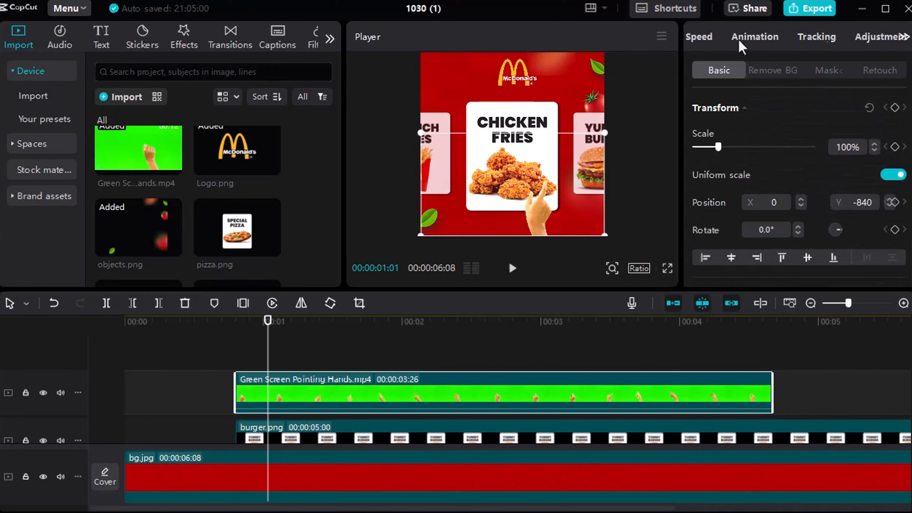
pyautogui.click(863, 38)
pyautogui.scroll(-5, 764, 153)
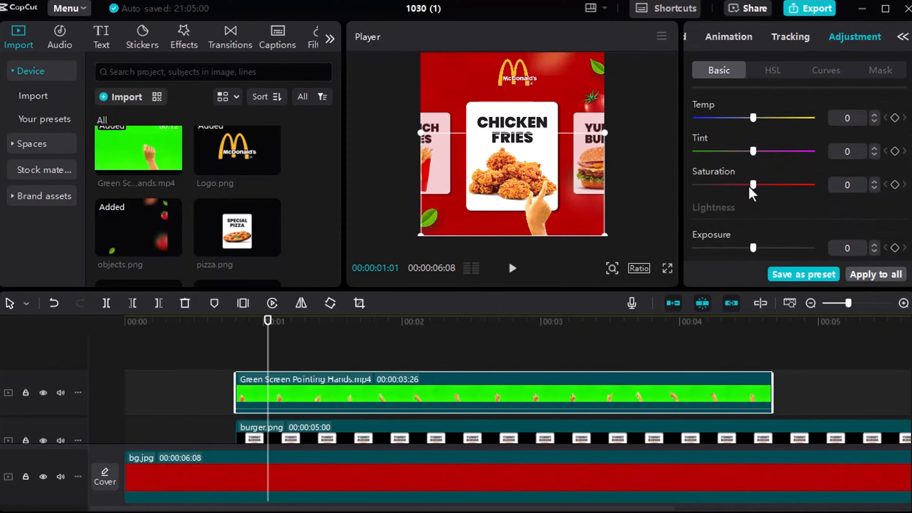
pyautogui.scroll(3, 561, 207)
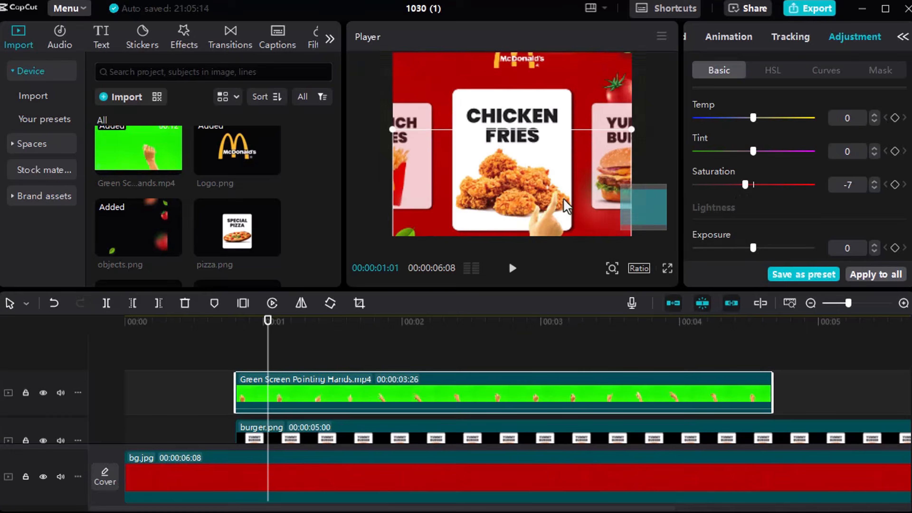
pyautogui.scroll(-3, 571, 183)
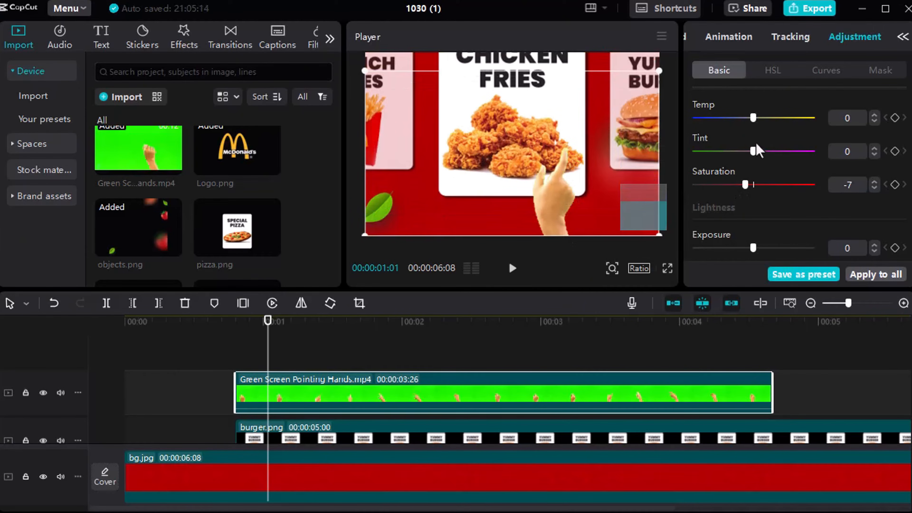
pyautogui.moveTo(755, 153); pyautogui.dragTo(766, 154)
pyautogui.moveTo(732, 122)
pyautogui.mouseDown()
pyautogui.moveTo(713, 120)
pyautogui.moveTo(743, 121)
pyautogui.moveTo(729, 130)
pyautogui.mouseUp()
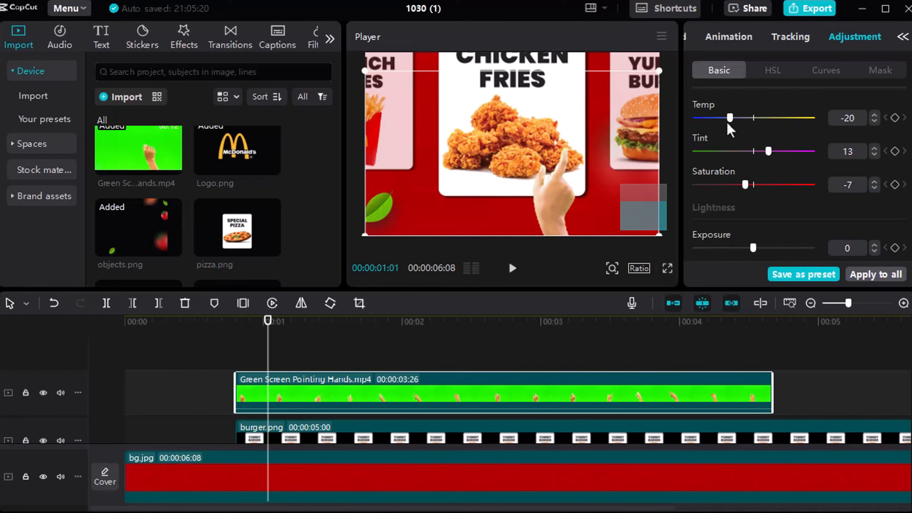
# - Darken the hand clip by setting exposure to -9 and slightly lowering the contrast and further lightness settings
pyautogui.scroll(-3, 756, 187)
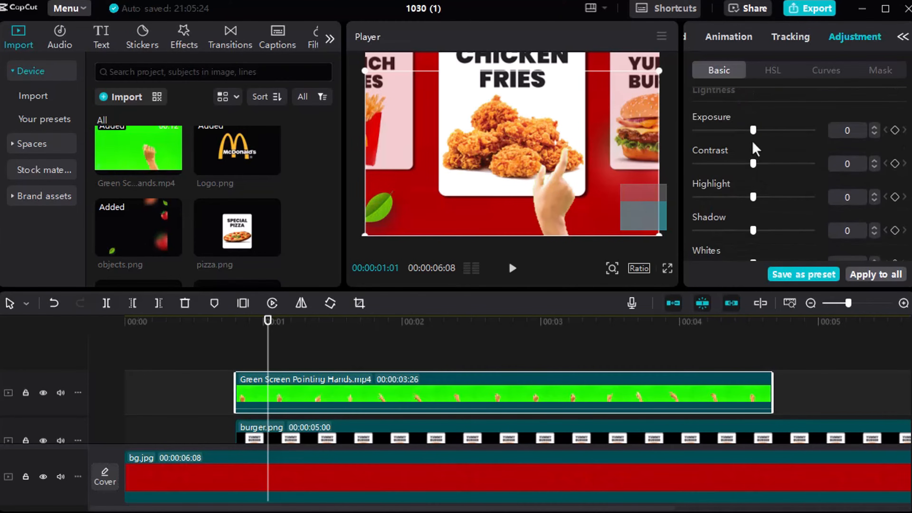
pyautogui.moveTo(754, 132); pyautogui.dragTo(741, 134)
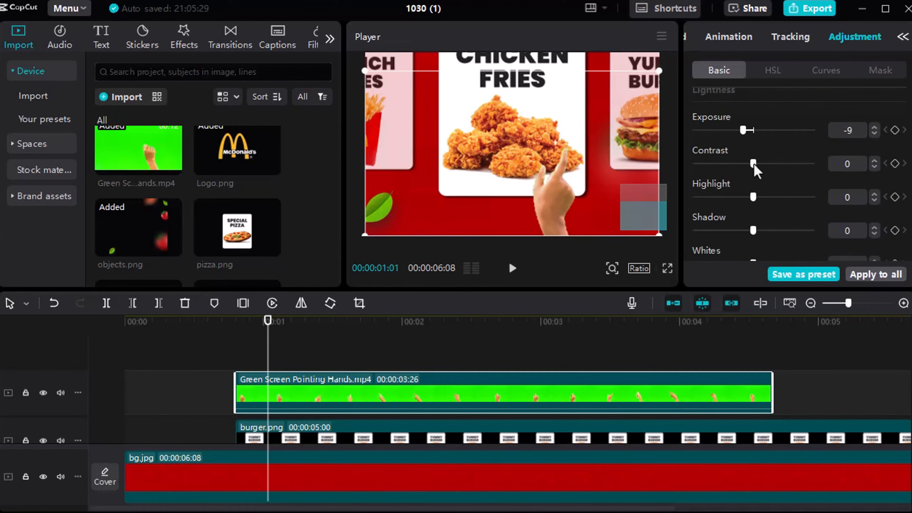
pyautogui.moveTo(754, 165)
pyautogui.mouseDown()
pyautogui.moveTo(770, 164)
pyautogui.moveTo(743, 165)
pyautogui.mouseUp()
pyautogui.moveTo(754, 197)
pyautogui.mouseDown()
pyautogui.moveTo(780, 197)
pyautogui.moveTo(727, 197)
pyautogui.moveTo(756, 198)
pyautogui.mouseUp()
pyautogui.scroll(-2, 755, 196)
pyautogui.moveTo(754, 161); pyautogui.dragTo(744, 188)
pyautogui.scroll(-2, 756, 195)
pyautogui.moveTo(753, 156); pyautogui.dragTo(742, 162)
pyautogui.scroll(-4, 749, 173)
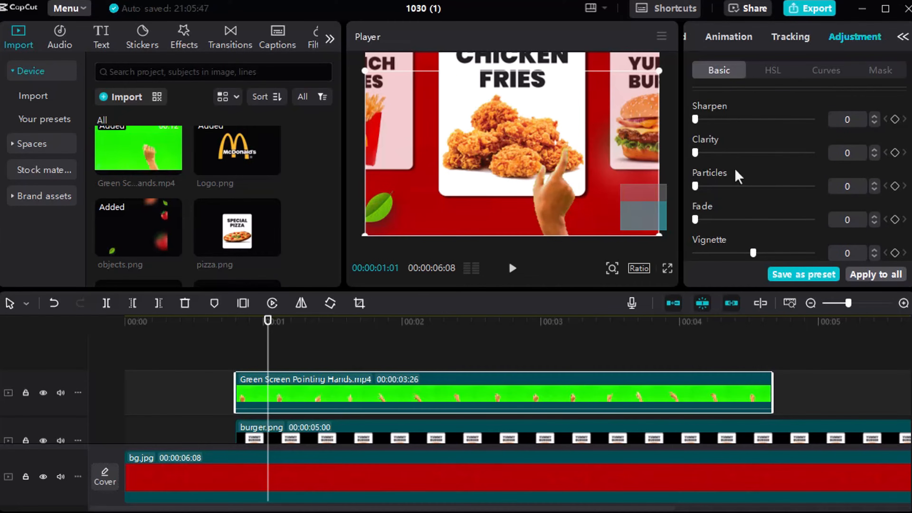
# - Inspect the frame at 00:00:00:22 up close and play back the hand's entrance over the chicken fries card
pyautogui.click(225, 354)
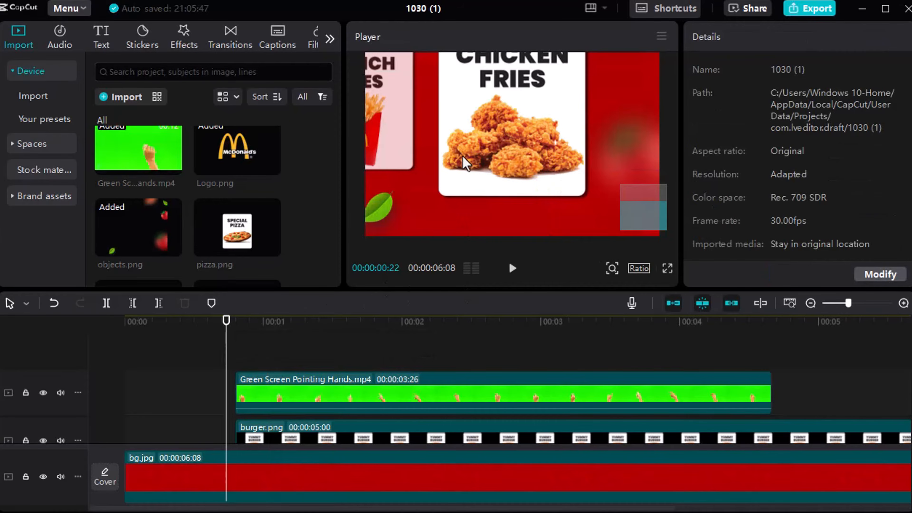
pyautogui.scroll(-3, 471, 150)
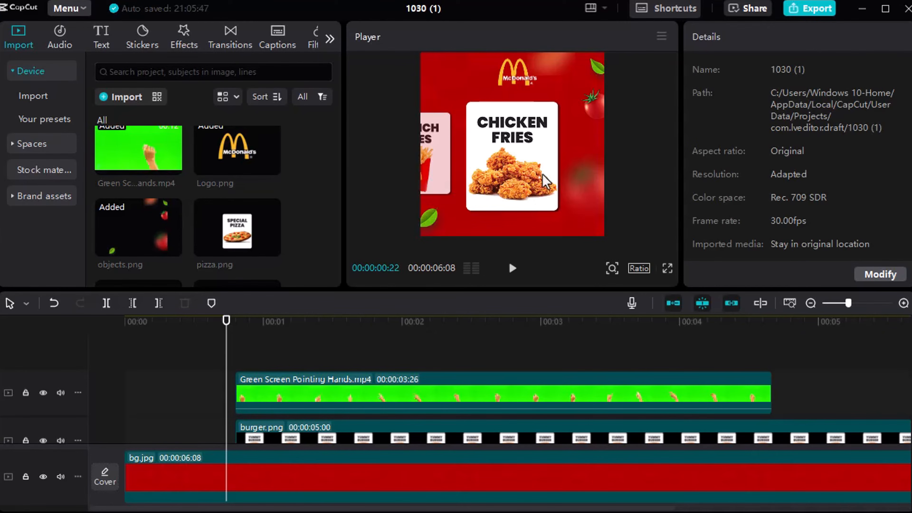
pyautogui.scroll(2, 505, 141)
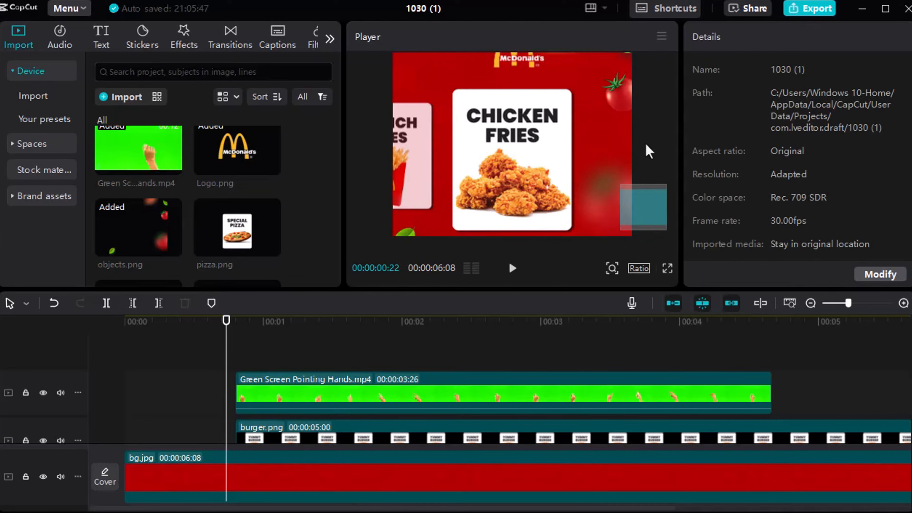
pyautogui.scroll(-2, 478, 158)
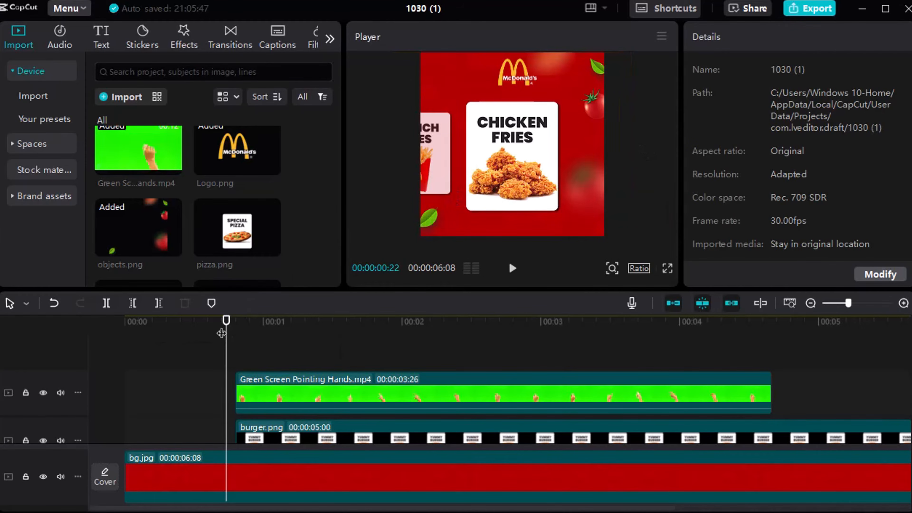
pyautogui.moveTo(226, 333); pyautogui.dragTo(209, 348)
pyautogui.press('space')
# - Apply the Fade In entrance animation to the green-screen hand clip
pyautogui.moveTo(334, 316); pyautogui.dragTo(234, 325)
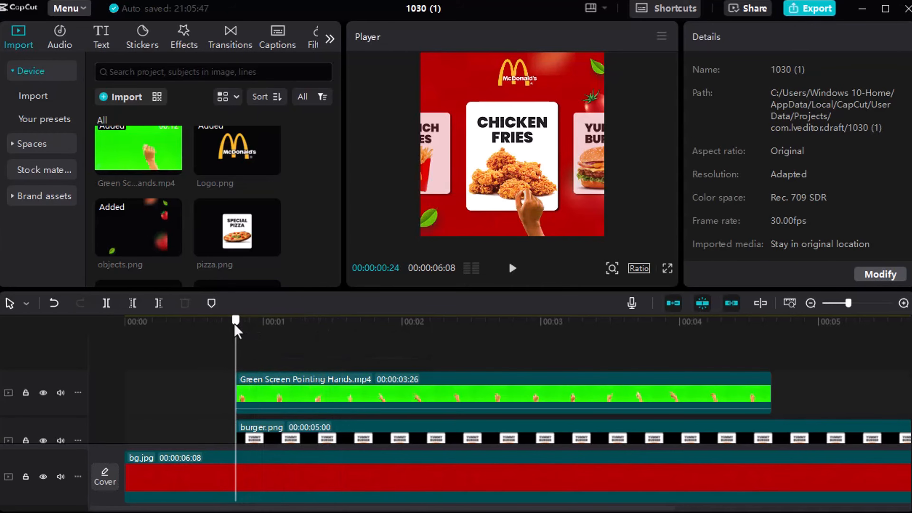
pyautogui.click(246, 393)
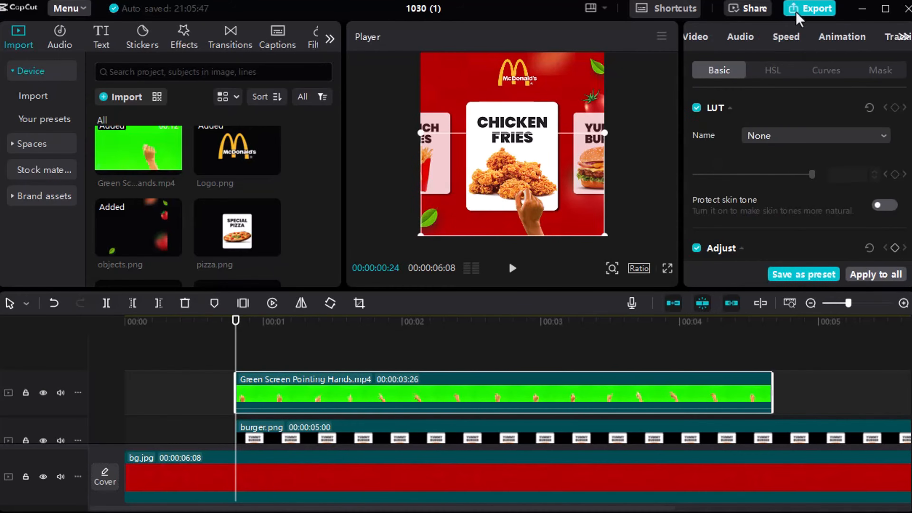
pyautogui.click(745, 38)
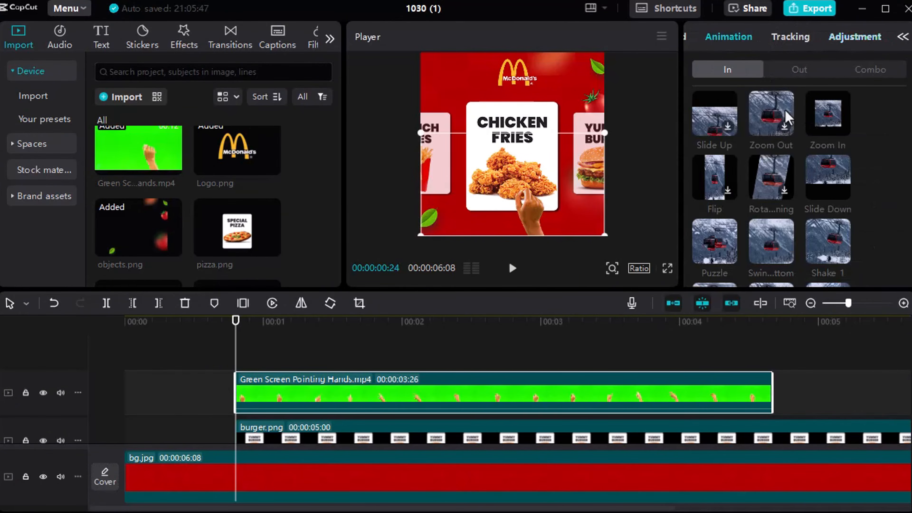
pyautogui.scroll(3, 780, 113)
pyautogui.click(777, 118)
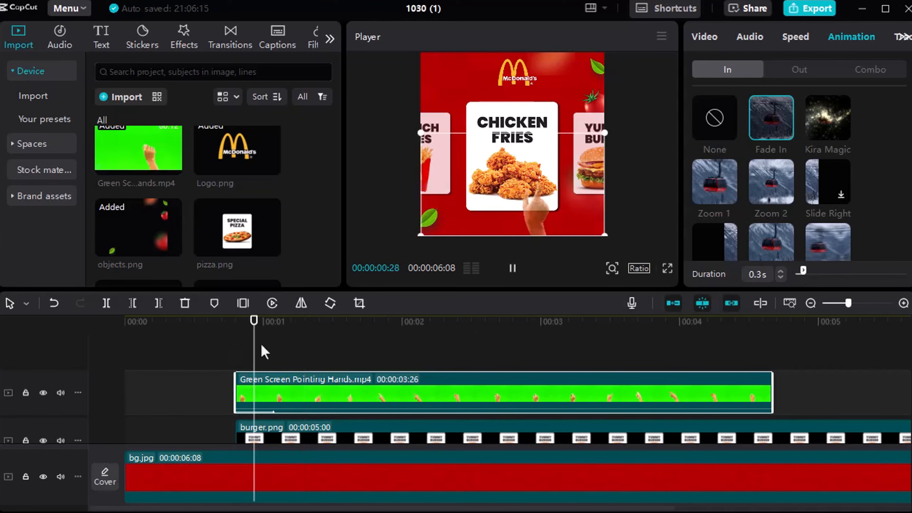
# - Play back the hand's faded entrance over the chicken fries card from before the clip starts
pyautogui.click(213, 343)
pyautogui.press('space')
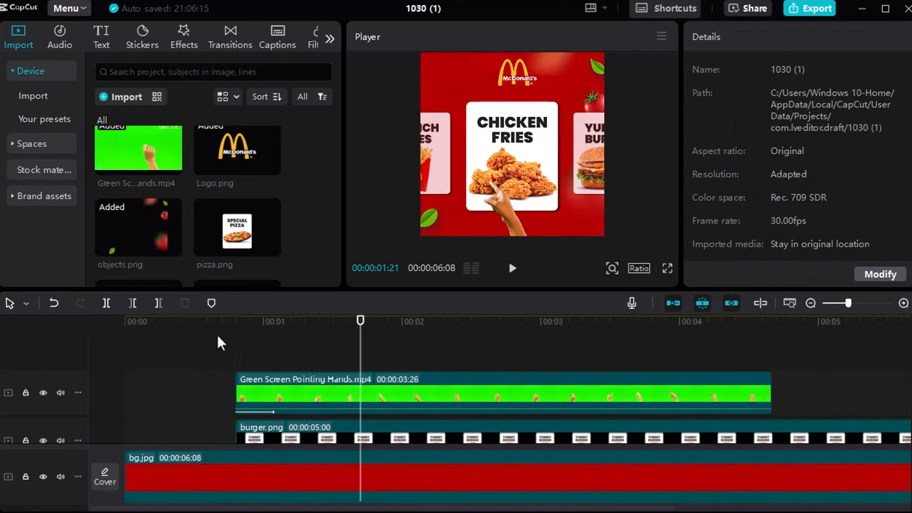
pyautogui.click(215, 351)
pyautogui.press('space')
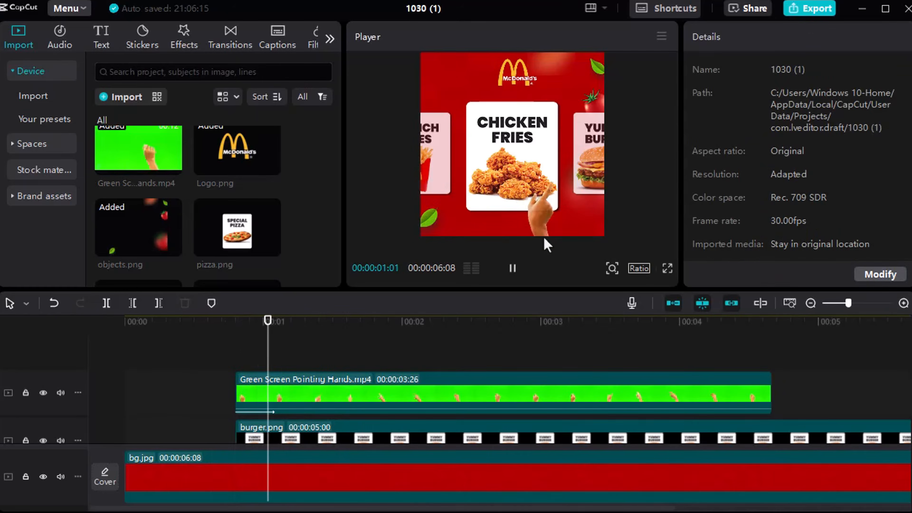
pyautogui.press('space')
# - Add scale, position and opacity keyframes to the chicken-fries.png clip at 00:00:01:09
pyautogui.moveTo(331, 328); pyautogui.dragTo(306, 330)
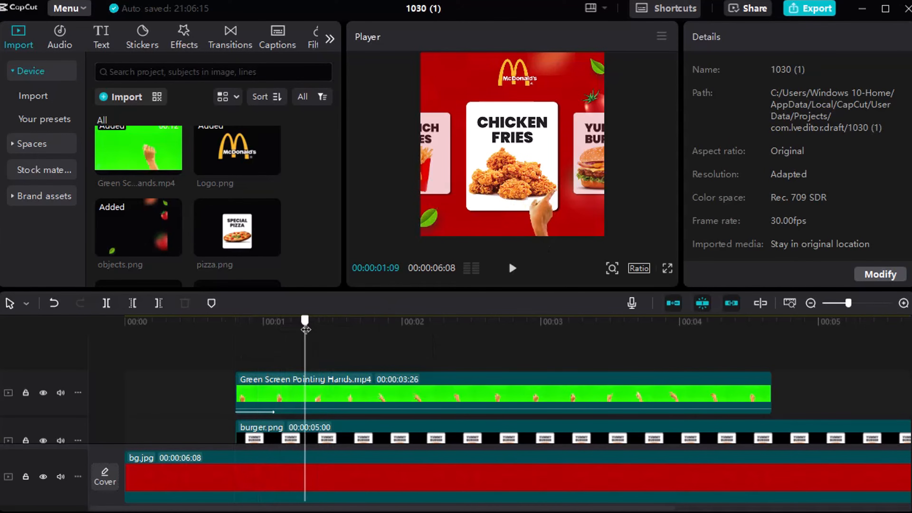
pyautogui.scroll(-3, 330, 362)
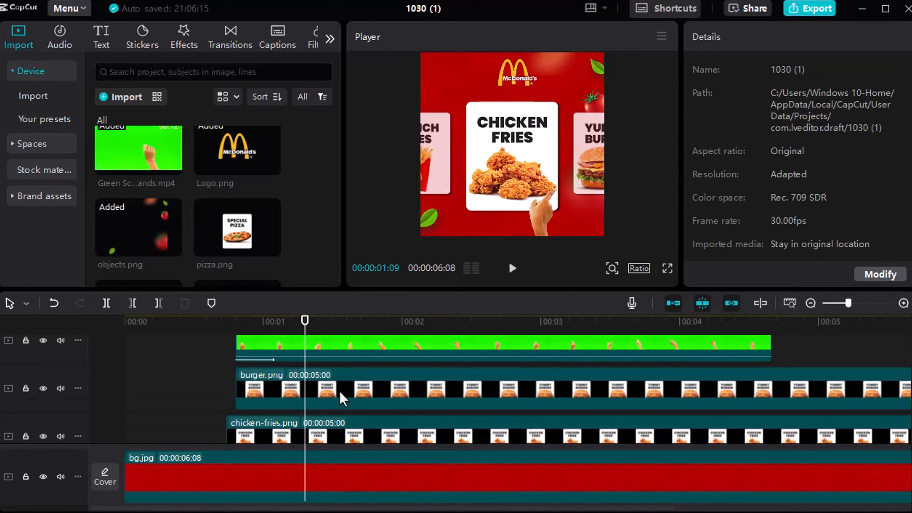
pyautogui.scroll(-1, 339, 397)
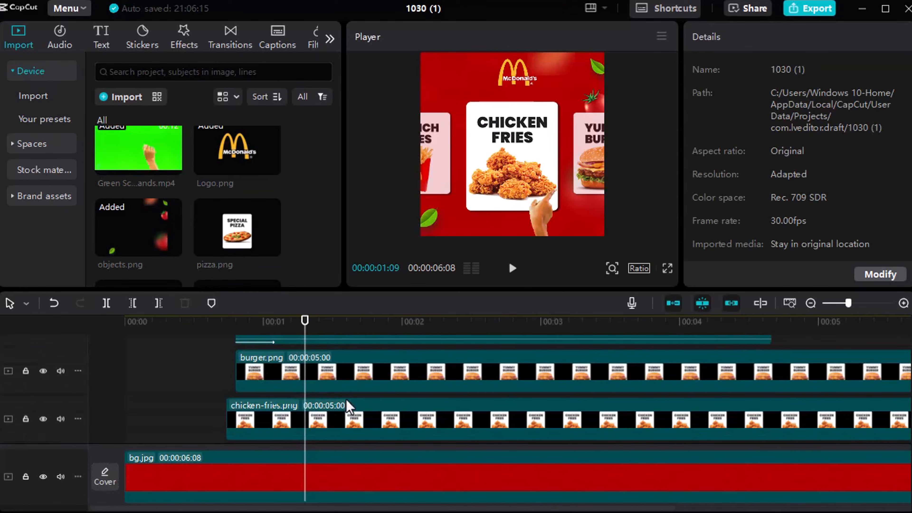
pyautogui.click(370, 420)
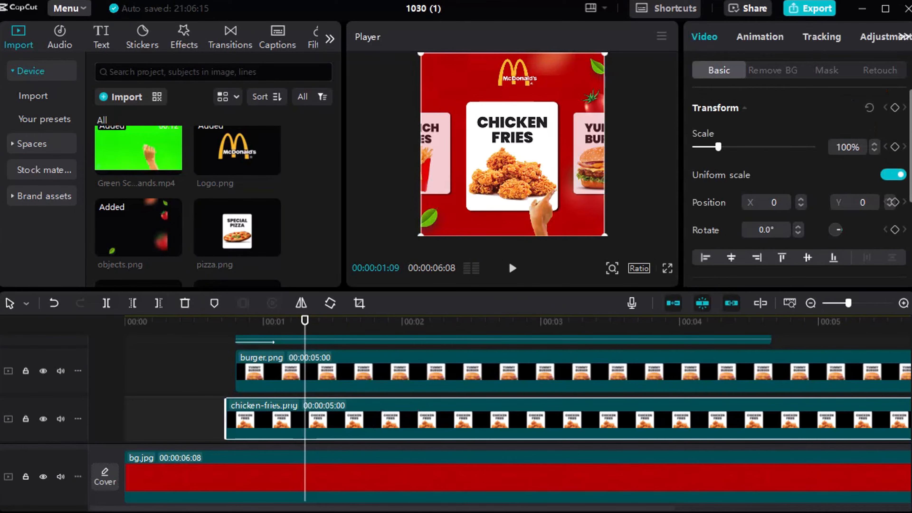
pyautogui.click(895, 147)
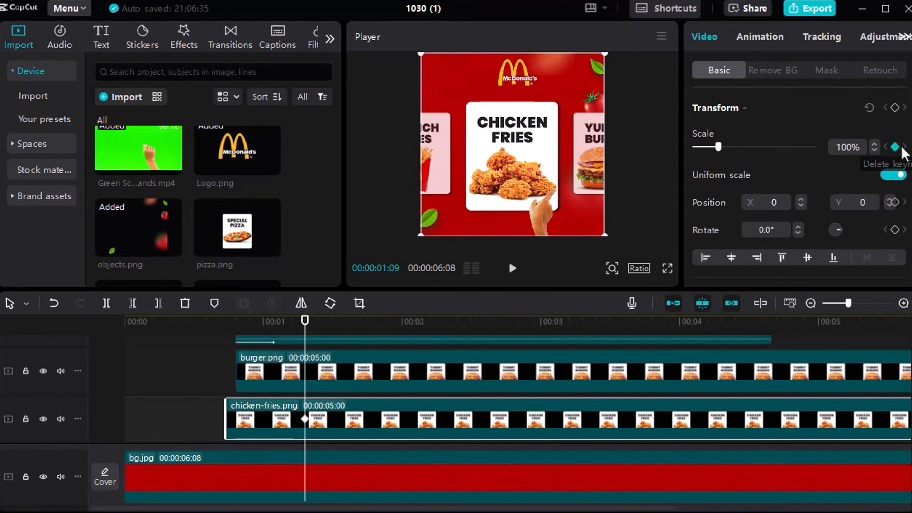
pyautogui.click(895, 202)
pyautogui.scroll(-4, 884, 200)
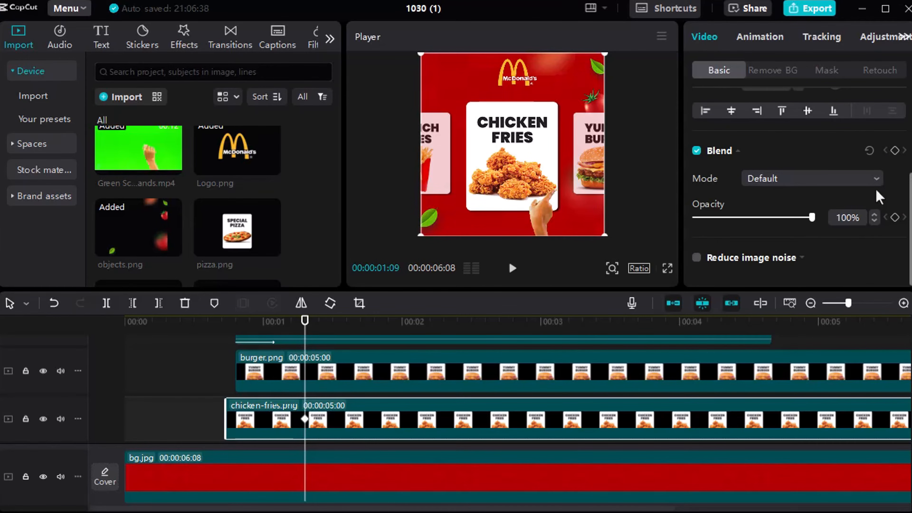
pyautogui.click(895, 218)
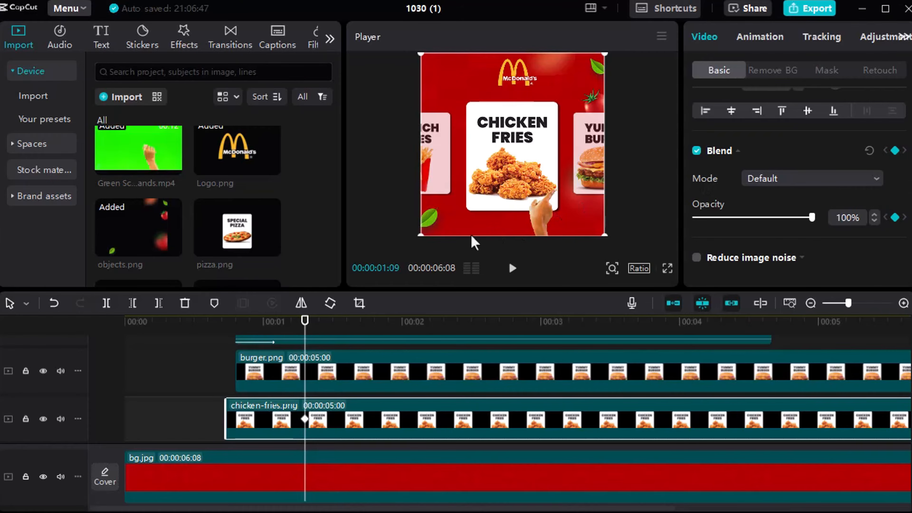
# - At 00:00:01:21, slide the chicken fries card horizontally toward the frame's left edge, to about X -1389, Y 0
pyautogui.moveTo(306, 323); pyautogui.dragTo(355, 323)
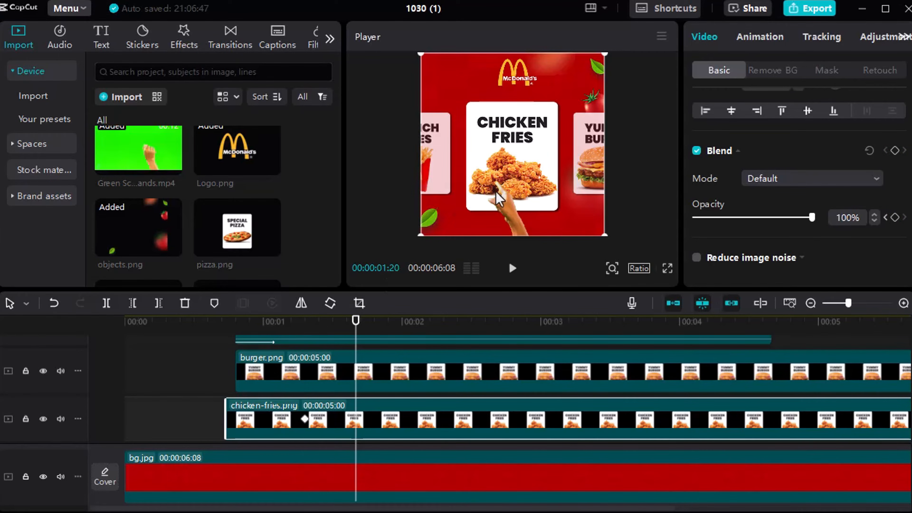
pyautogui.moveTo(356, 322); pyautogui.dragTo(360, 323)
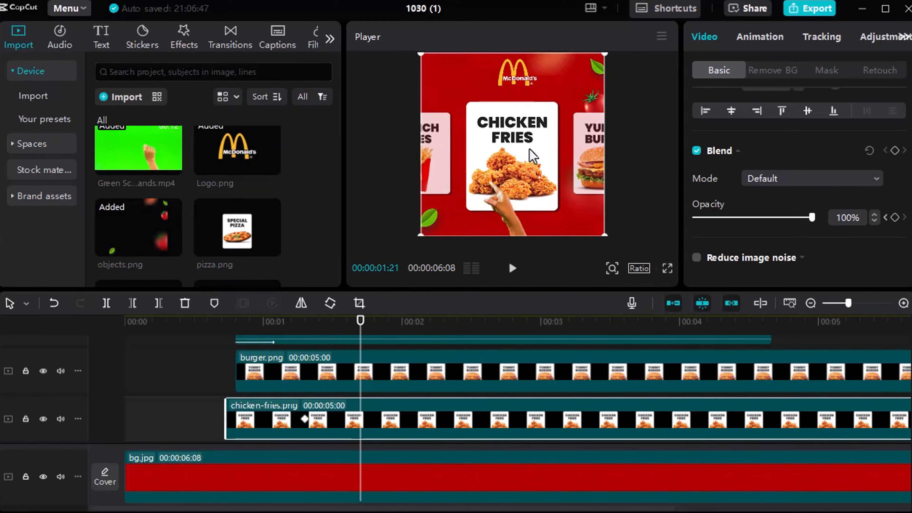
pyautogui.scroll(4, 695, 187)
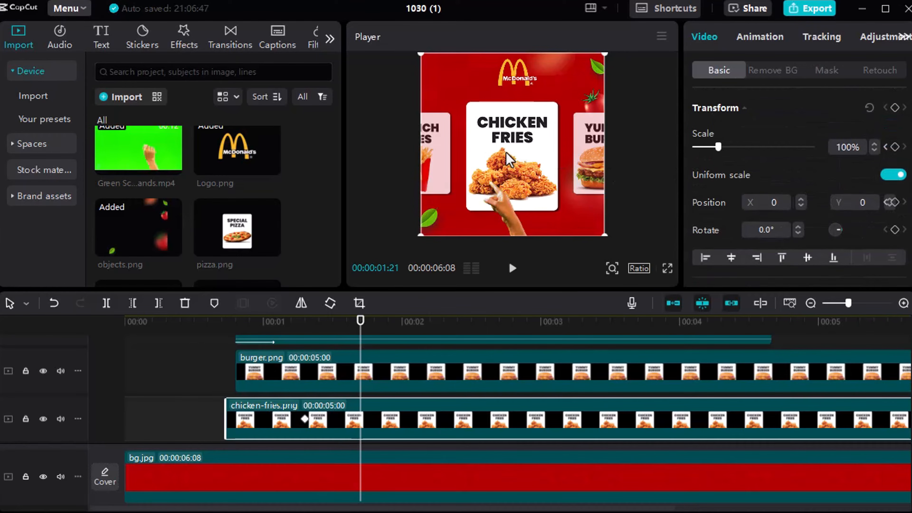
pyautogui.moveTo(507, 193); pyautogui.dragTo(471, 151)
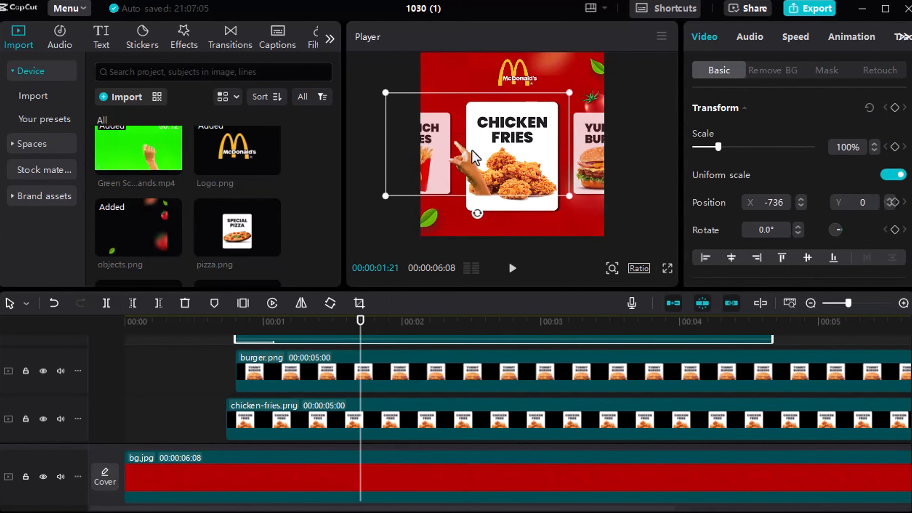
pyautogui.hotkey('ctrl', 'z')
pyautogui.click(416, 418)
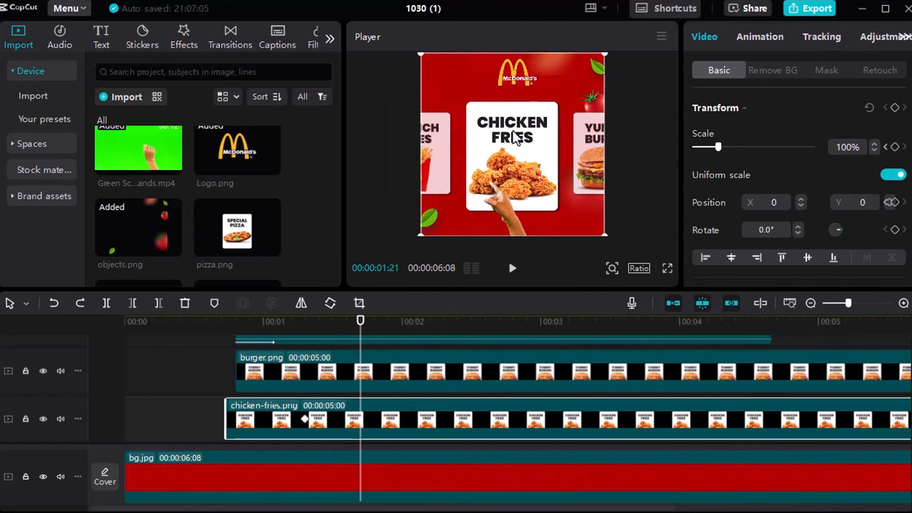
pyautogui.moveTo(524, 127); pyautogui.dragTo(469, 121)
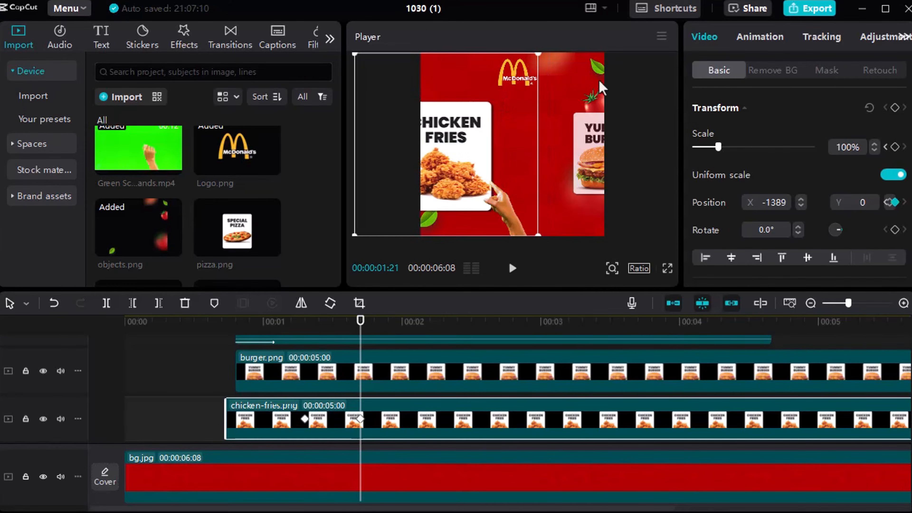
# - Scale the chicken fries card down to 75% and move it further left to about X -2034, Y 0
pyautogui.click(874, 152)
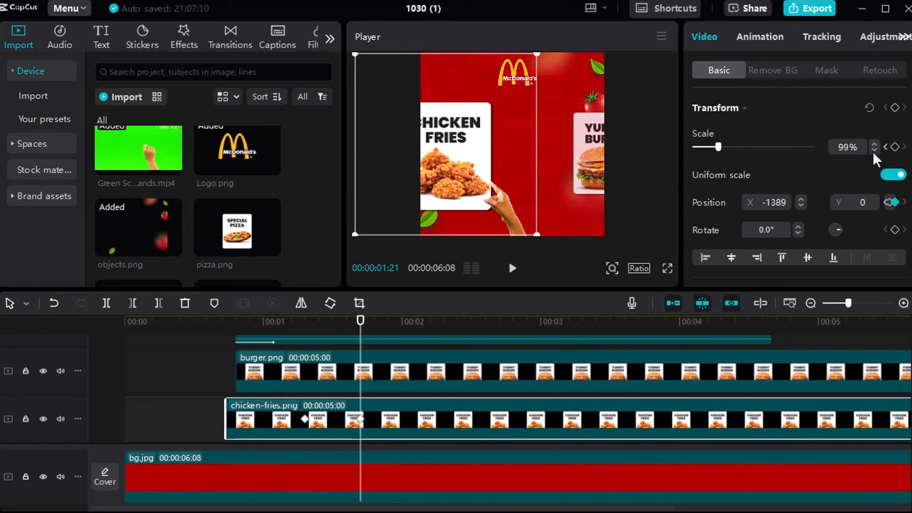
pyautogui.click(874, 152)
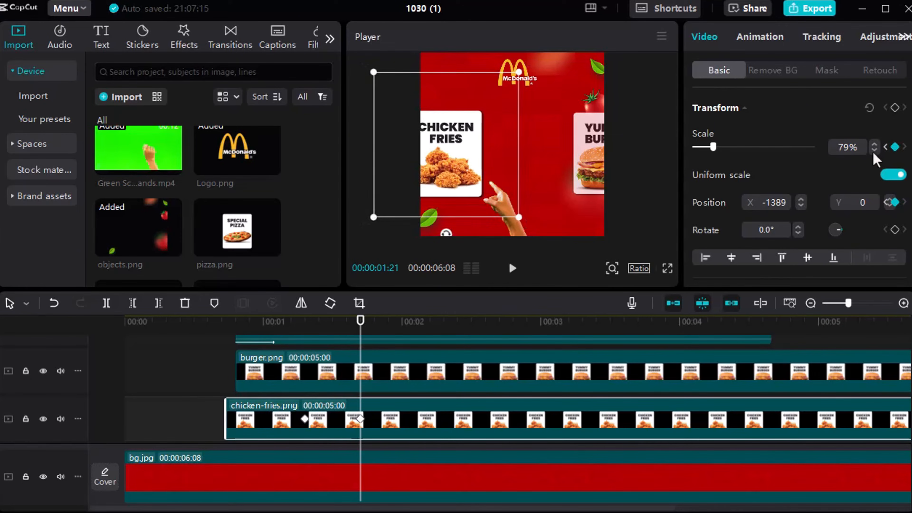
pyautogui.click(875, 152)
pyautogui.click(874, 151)
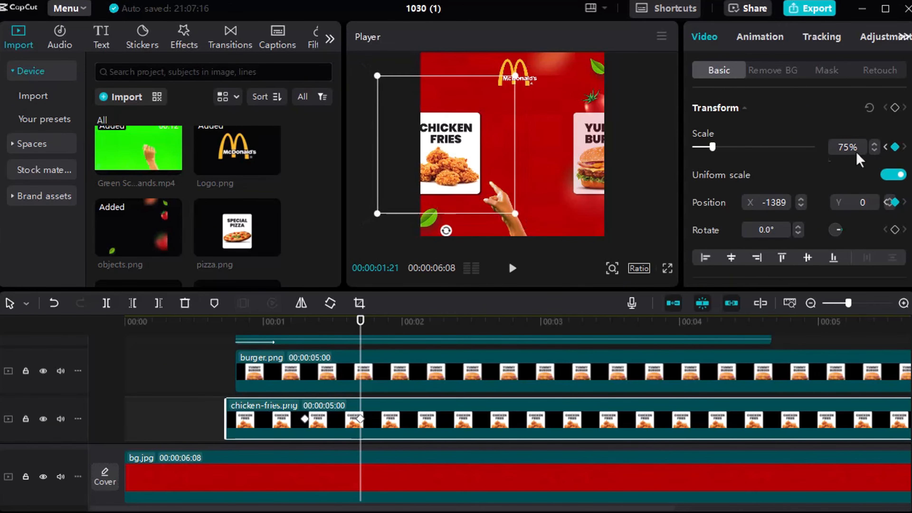
pyautogui.moveTo(460, 147); pyautogui.dragTo(430, 142)
# - Lower the chicken fries card's opacity to 80% at 00:00:01:21
pyautogui.scroll(-3, 799, 208)
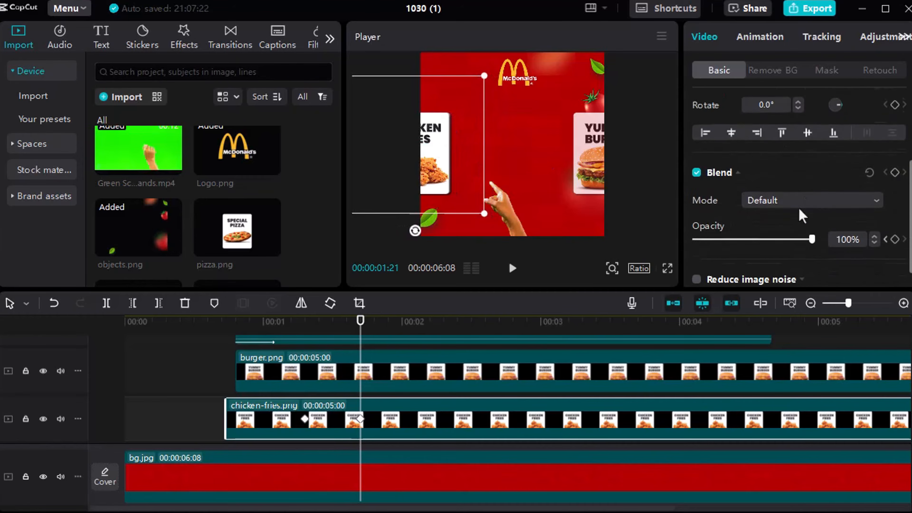
pyautogui.scroll(-1, 862, 218)
pyautogui.click(876, 222)
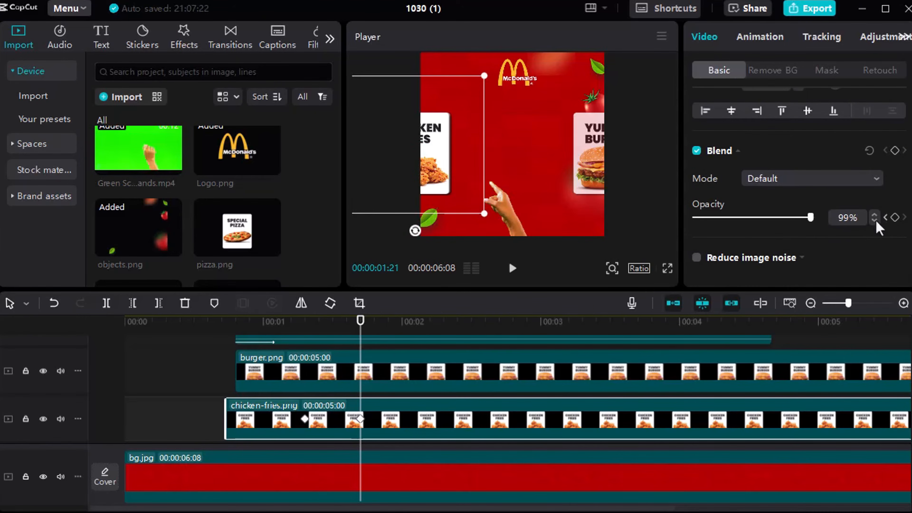
pyautogui.click(875, 222)
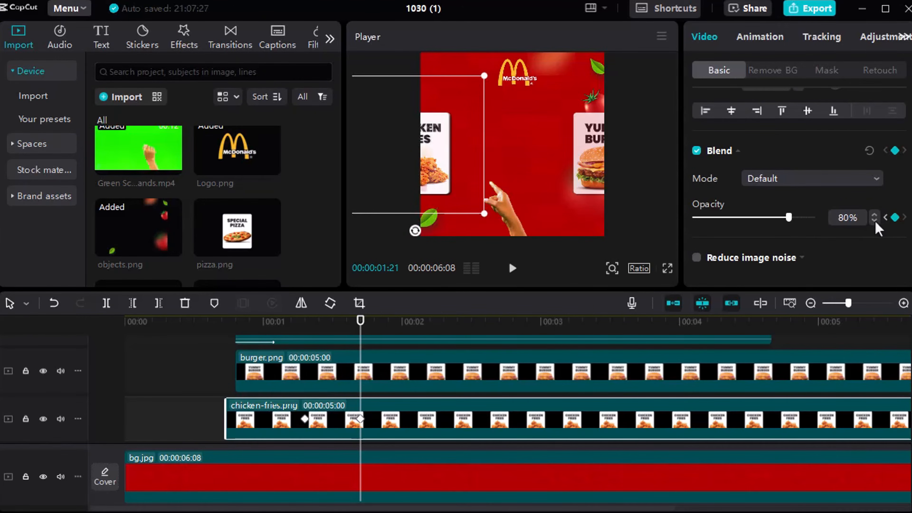
# - Play back the hand swiping the chicken fries card to the left
pyautogui.click(217, 353)
pyautogui.press('space')
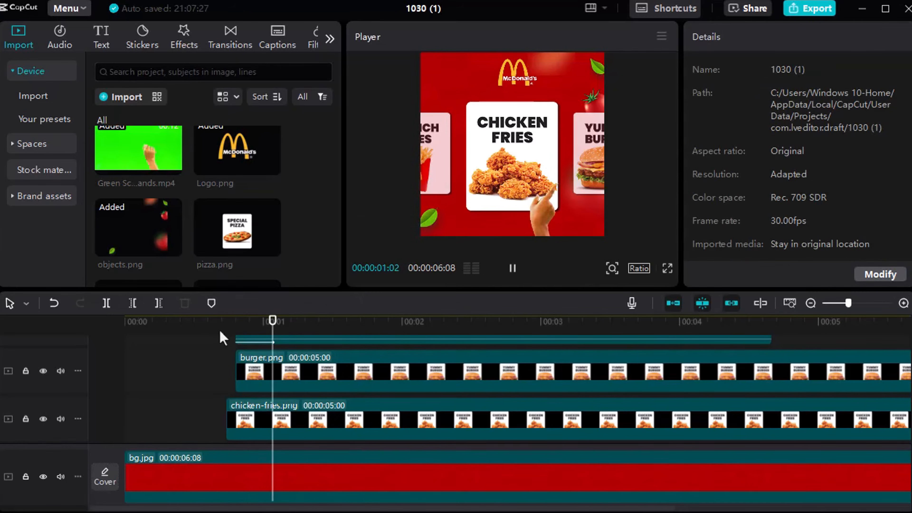
pyautogui.press('space')
# - Add scale, position and opacity keyframes to the burger.png clip at 00:00:01:09, on the chicken fries clip's first keyframe
pyautogui.moveTo(369, 322); pyautogui.dragTo(279, 323)
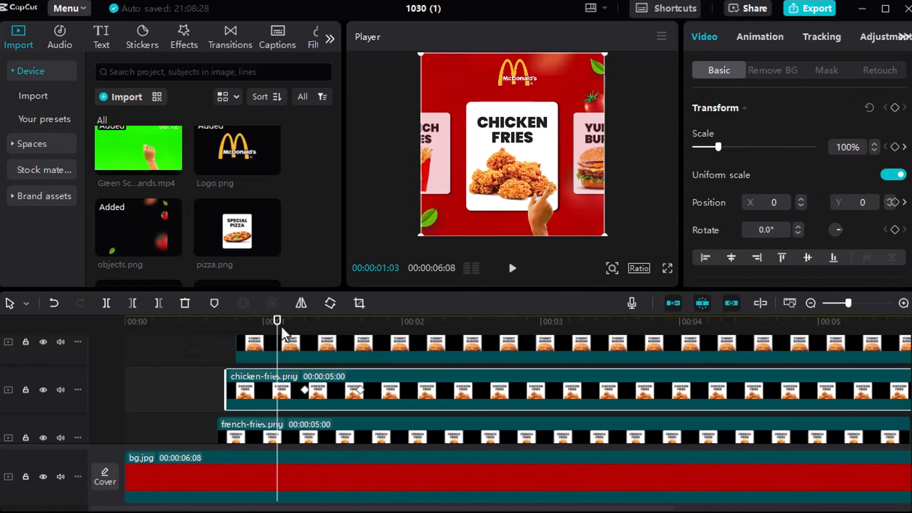
pyautogui.moveTo(284, 334); pyautogui.dragTo(302, 360)
pyautogui.scroll(1, 305, 395)
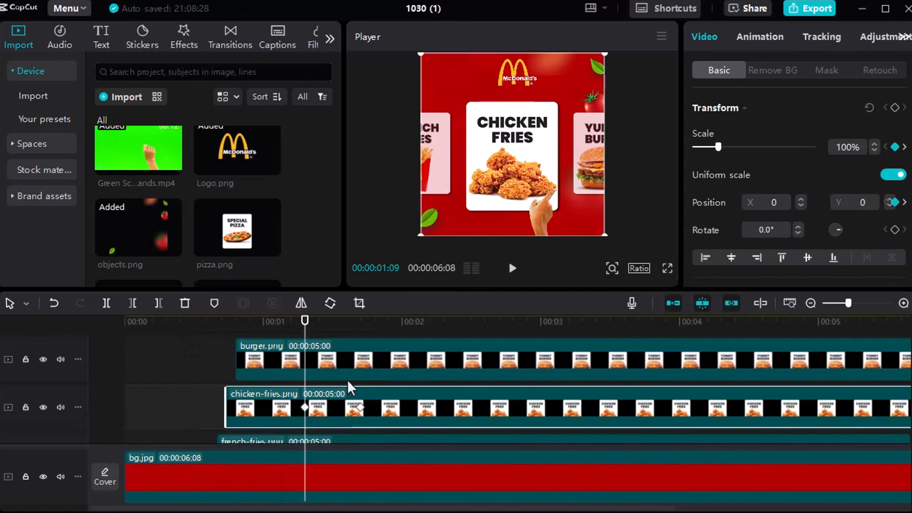
pyautogui.click(342, 371)
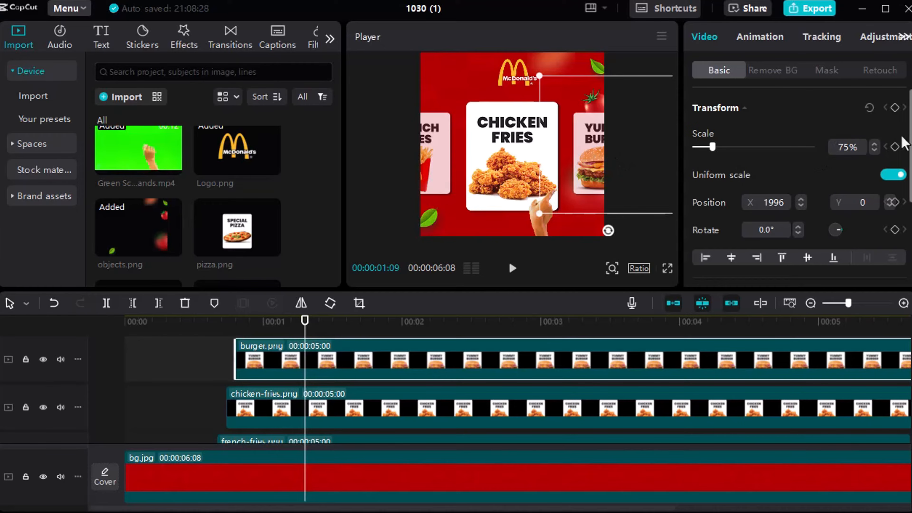
pyautogui.click(895, 147)
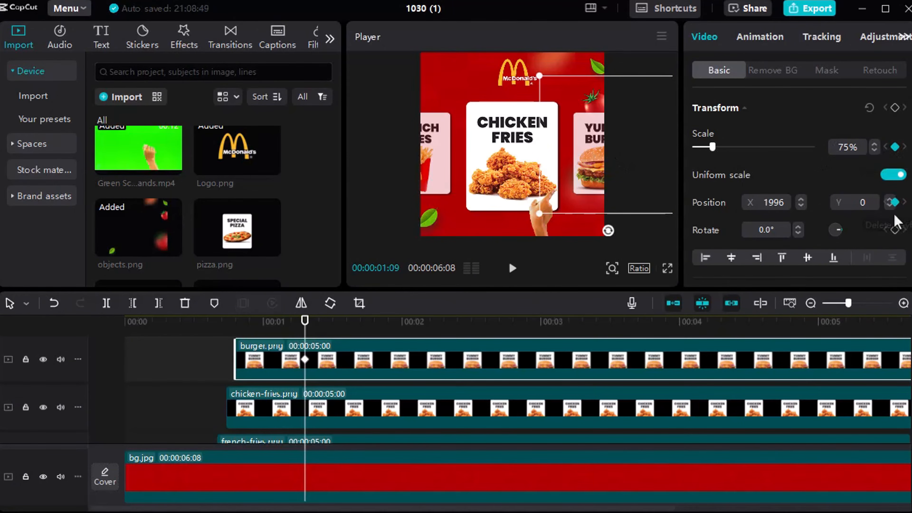
pyautogui.scroll(-2, 894, 216)
pyautogui.scroll(-2, 887, 233)
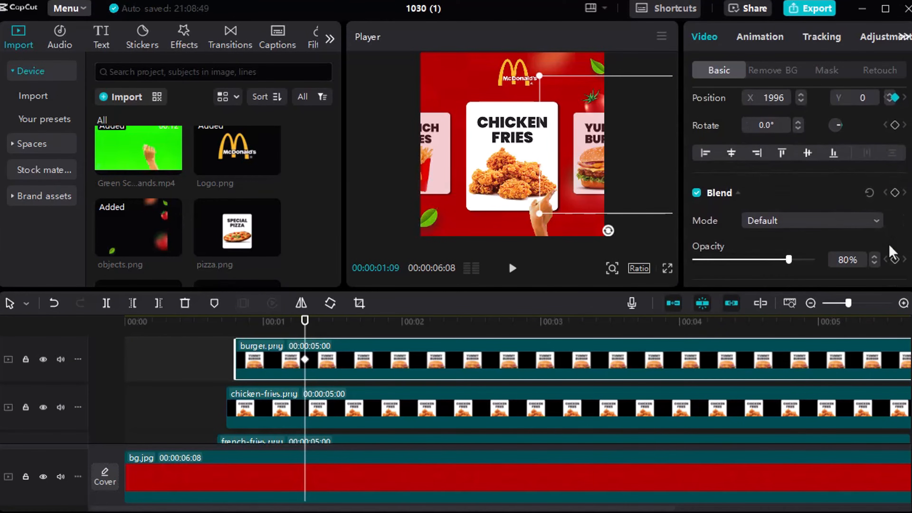
# - At 00:00:01:21, move the burger card horizontally to the center of the frame
pyautogui.moveTo(305, 326); pyautogui.dragTo(360, 325)
pyautogui.scroll(-1, 389, 339)
pyautogui.click(405, 380)
pyautogui.scroll(3, 370, 379)
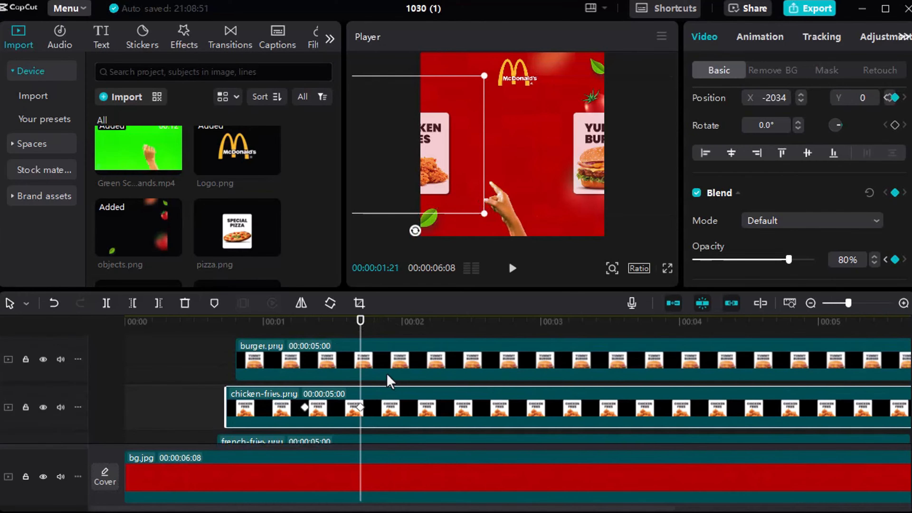
pyautogui.click(389, 380)
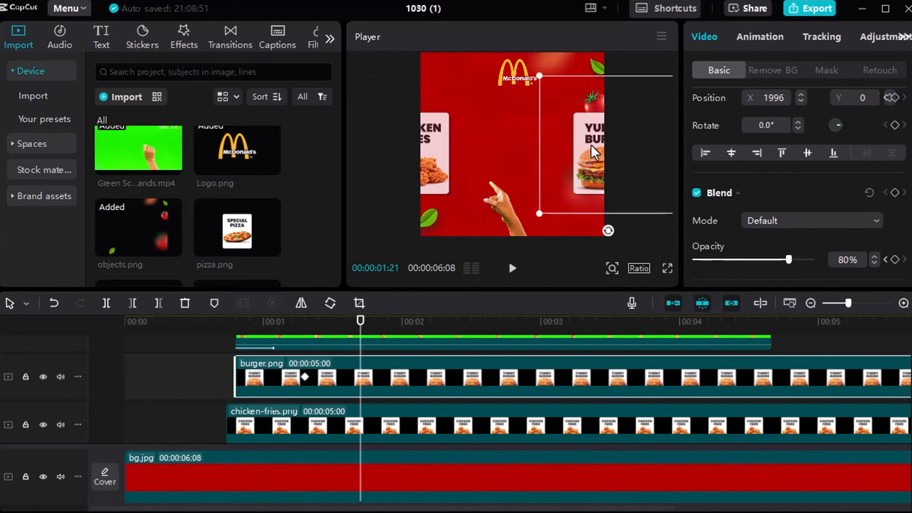
pyautogui.moveTo(592, 152); pyautogui.dragTo(495, 147)
# - Raise the burger card's opacity to 100% at 00:00:01:21
pyautogui.scroll(-2, 823, 201)
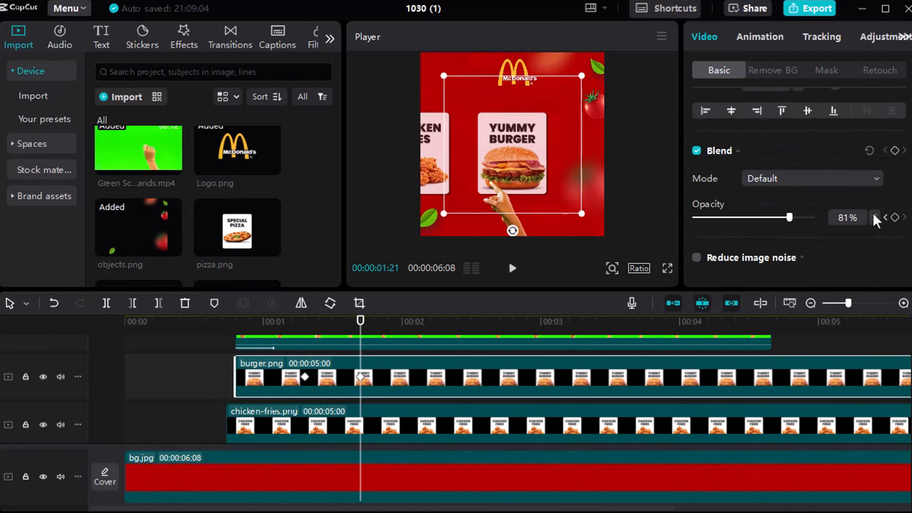
pyautogui.moveTo(790, 217); pyautogui.dragTo(830, 215)
pyautogui.scroll(4, 828, 177)
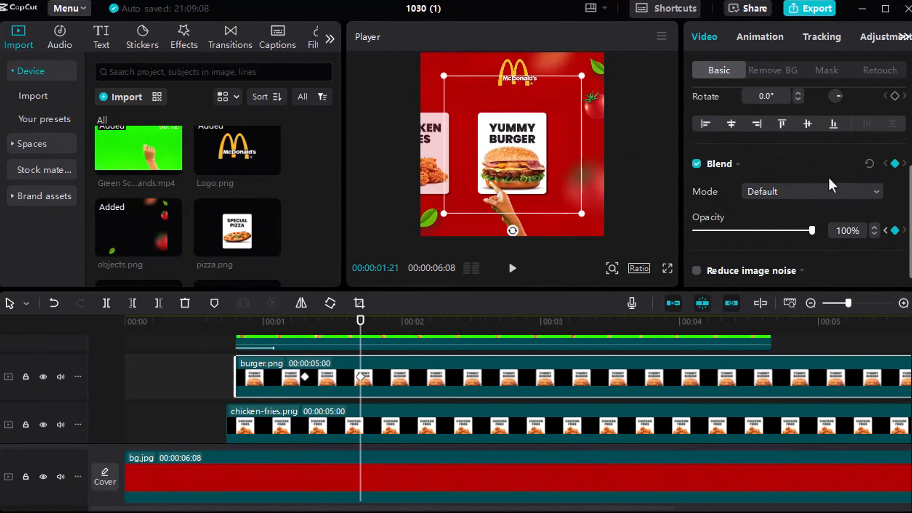
# - Increase the burger card's scale to 100% at its second keyframe, 00:00:01:21
pyautogui.scroll(4, 827, 176)
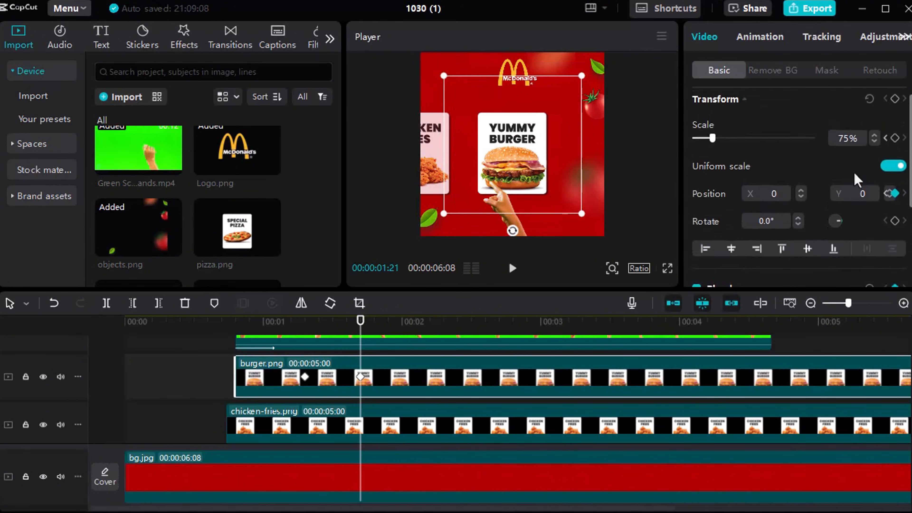
pyautogui.click(873, 135)
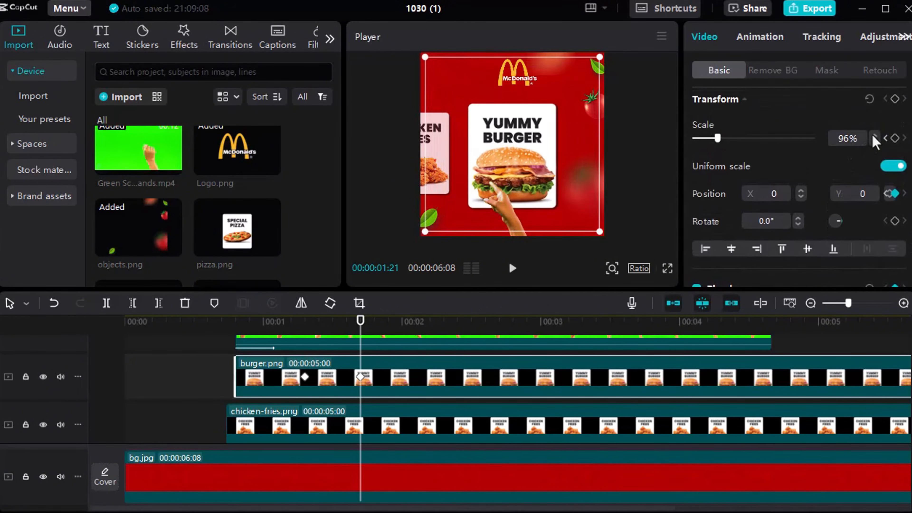
pyautogui.click(873, 135)
pyautogui.click(873, 135)
pyautogui.click(873, 135)
pyautogui.click(873, 135)
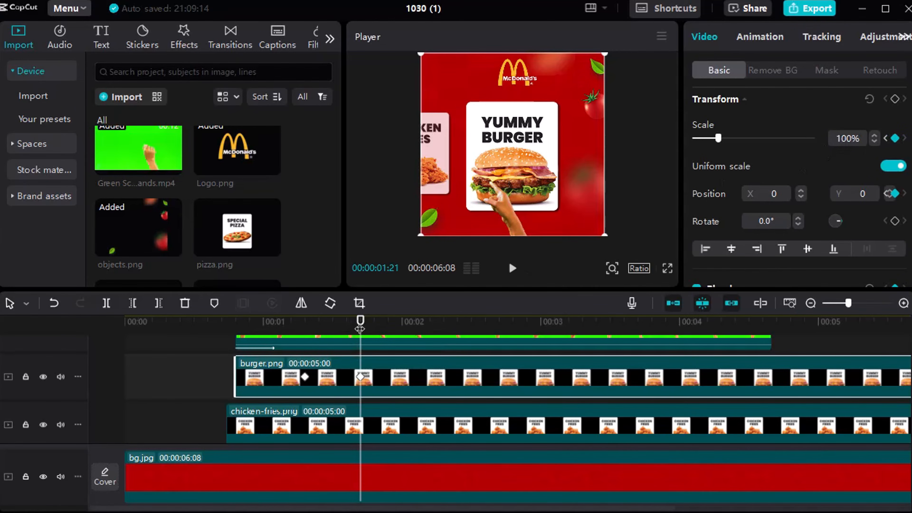
# - Play back the hand swiping the burger card into the center, starting at 00:00:00:20
pyautogui.moveTo(361, 320); pyautogui.dragTo(223, 332)
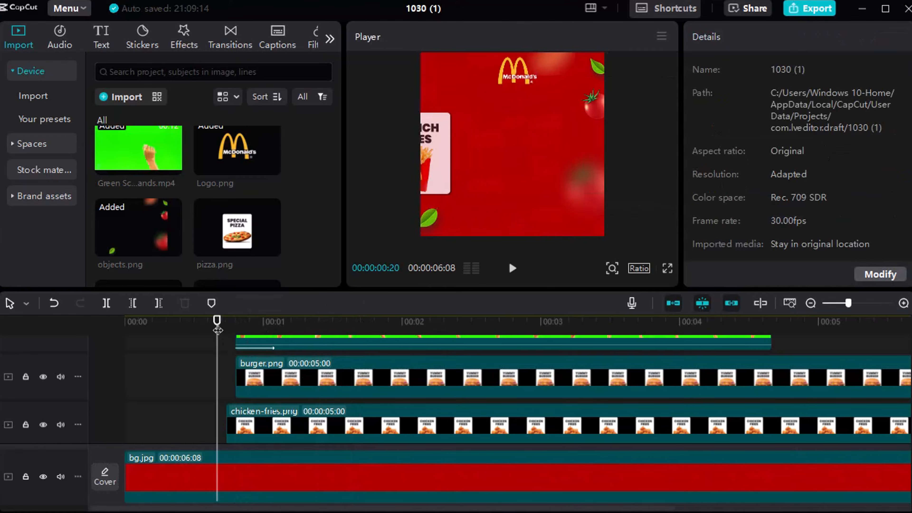
pyautogui.press('space')
pyautogui.press('space')
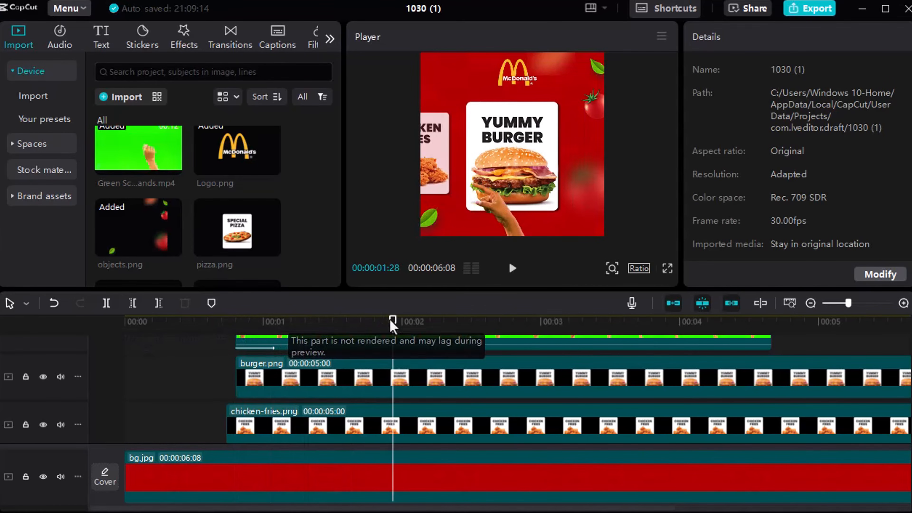
# - Add steak.png at 00:00:01:17 on a new track between the burger clip and the hand clip
pyautogui.moveTo(393, 321); pyautogui.dragTo(362, 316)
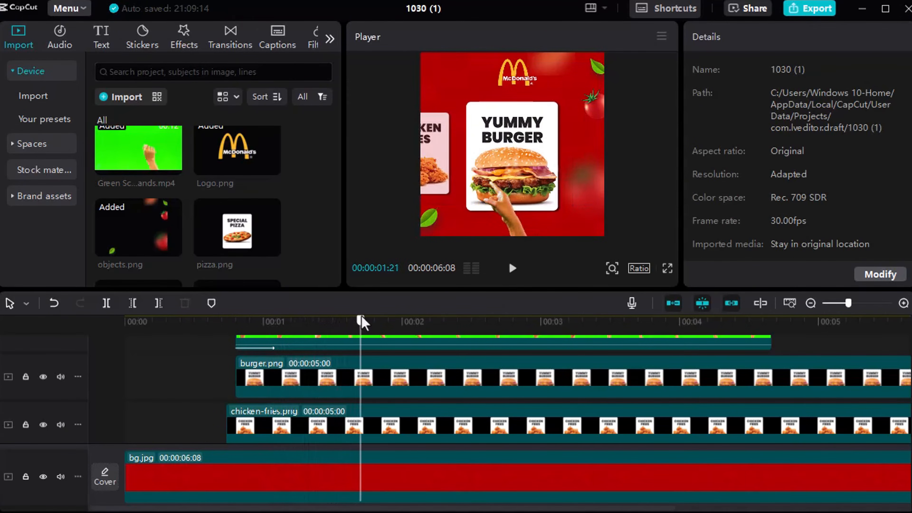
pyautogui.click(386, 374)
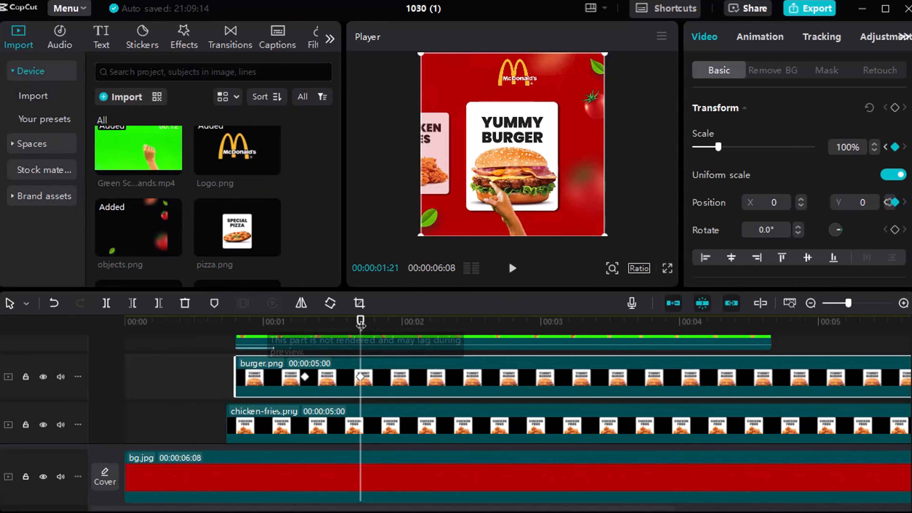
pyautogui.moveTo(360, 320); pyautogui.dragTo(344, 326)
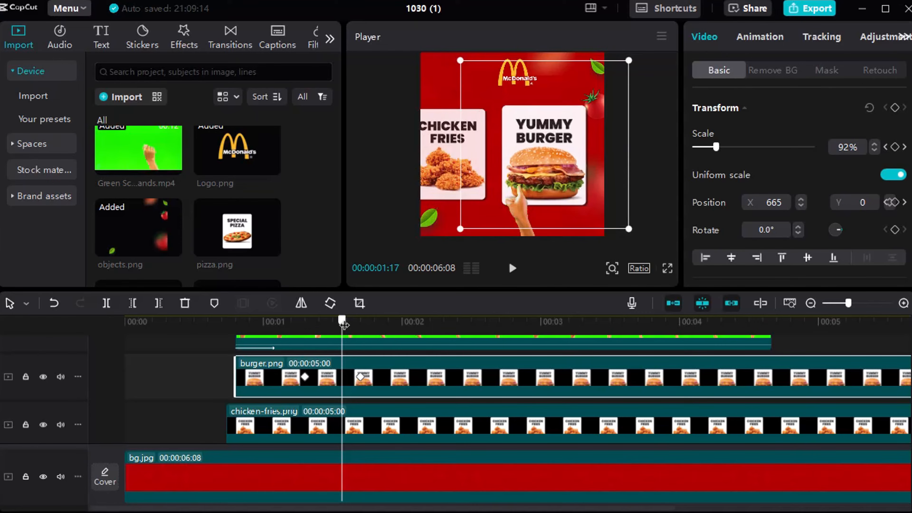
pyautogui.scroll(-2, 207, 203)
pyautogui.moveTo(237, 245); pyautogui.dragTo(352, 374)
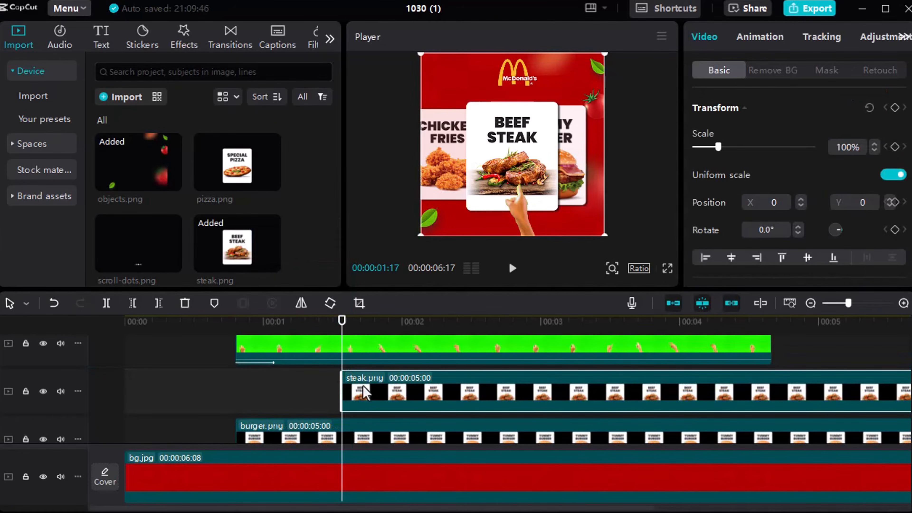
# - Set the steak card's scale to 75% and its opacity to 80%
pyautogui.click(875, 153)
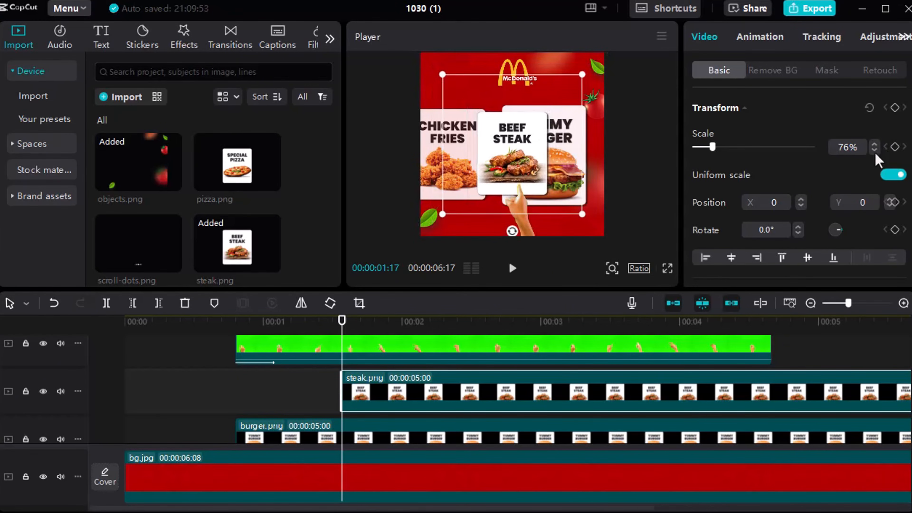
pyautogui.scroll(-3, 855, 232)
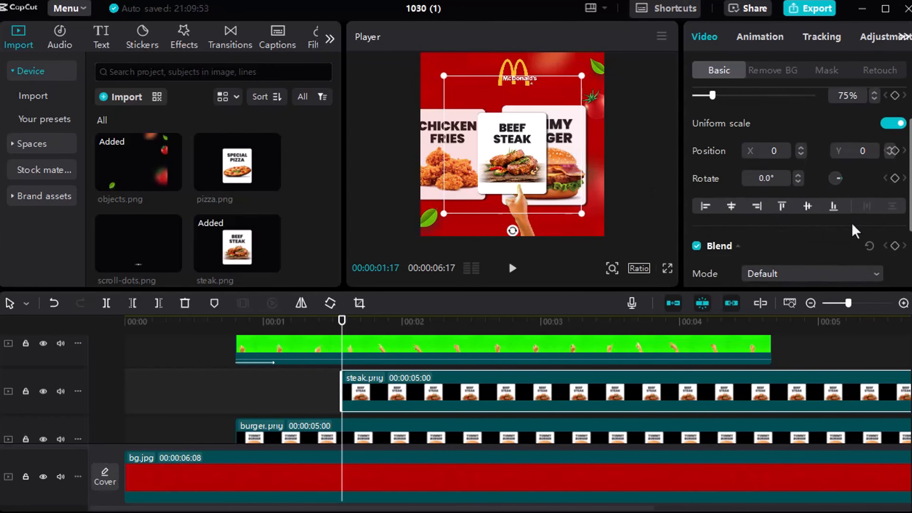
pyautogui.click(875, 263)
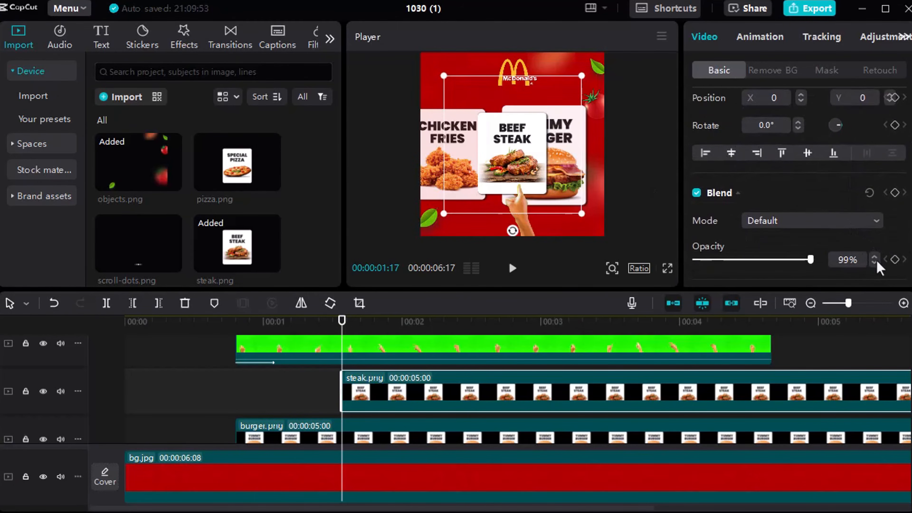
pyautogui.click(875, 263)
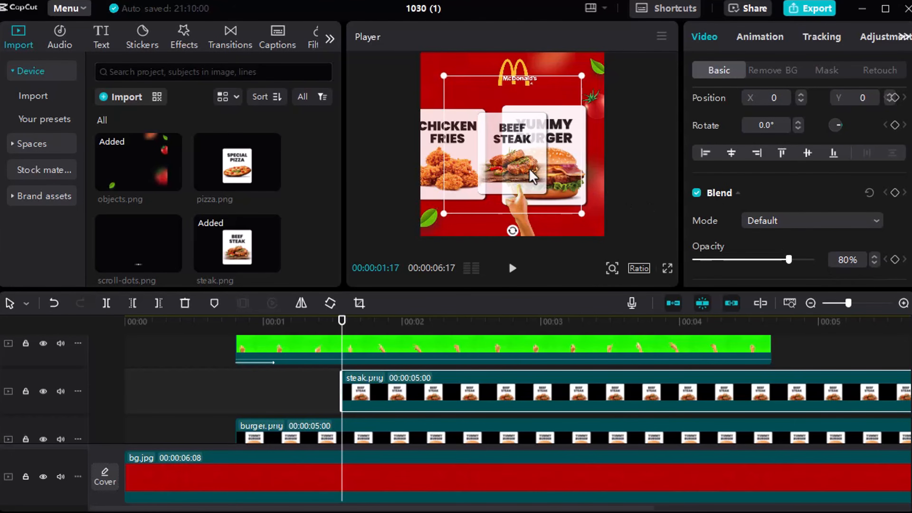
# - Move the steak card horizontally to the frame's right edge, at about X 2512 and Y 0
pyautogui.moveTo(533, 176); pyautogui.dragTo(646, 172)
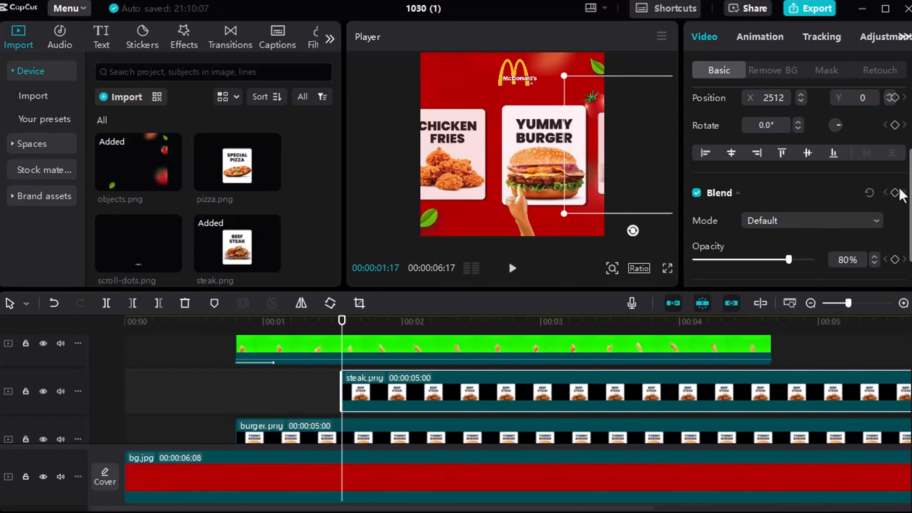
pyautogui.scroll(3, 897, 198)
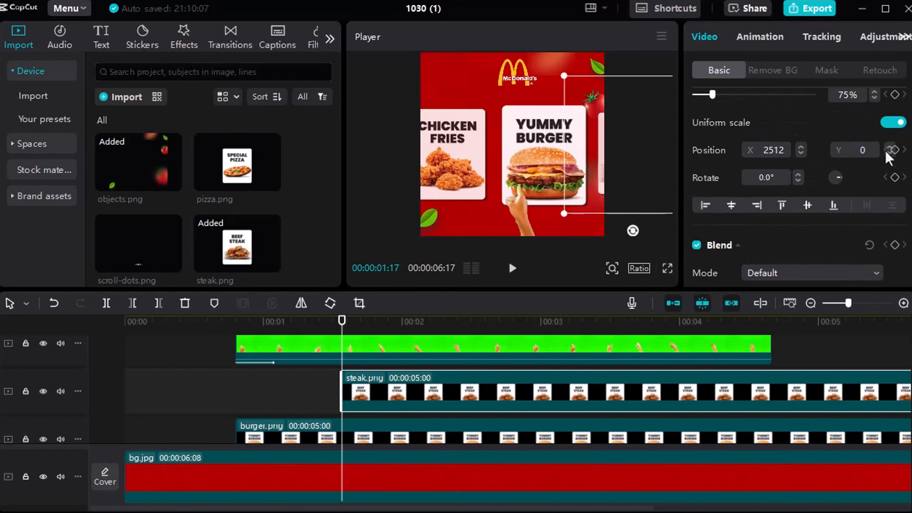
pyautogui.scroll(3, 885, 153)
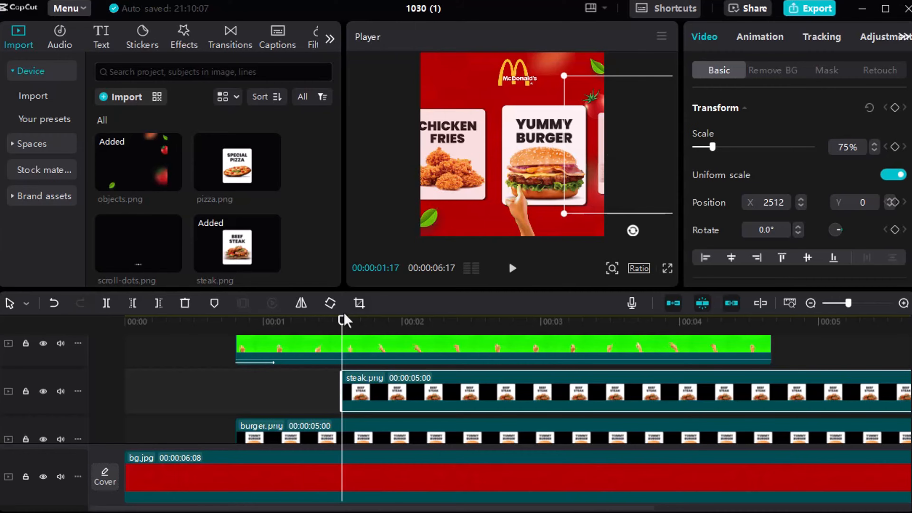
pyautogui.moveTo(343, 321)
pyautogui.mouseDown()
pyautogui.moveTo(328, 323)
pyautogui.moveTo(342, 322)
pyautogui.mouseUp()
pyautogui.scroll(-2, 896, 227)
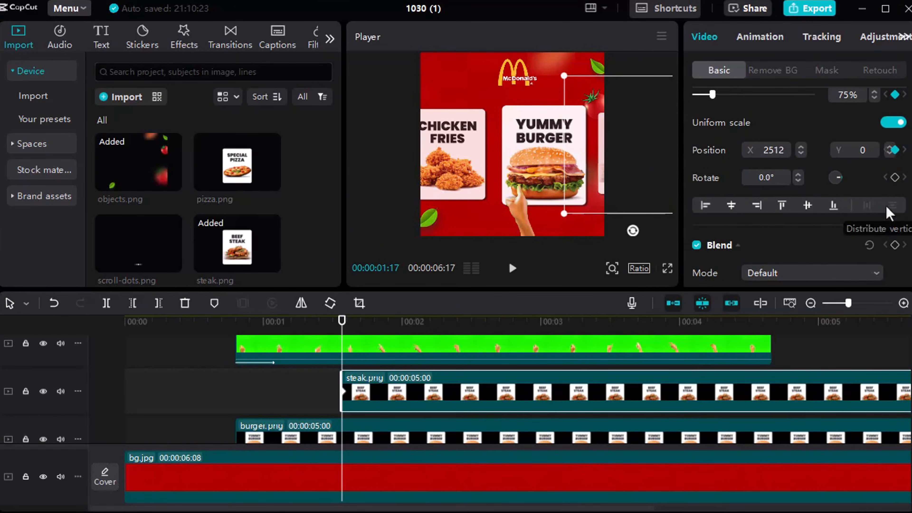
pyautogui.scroll(-2, 889, 249)
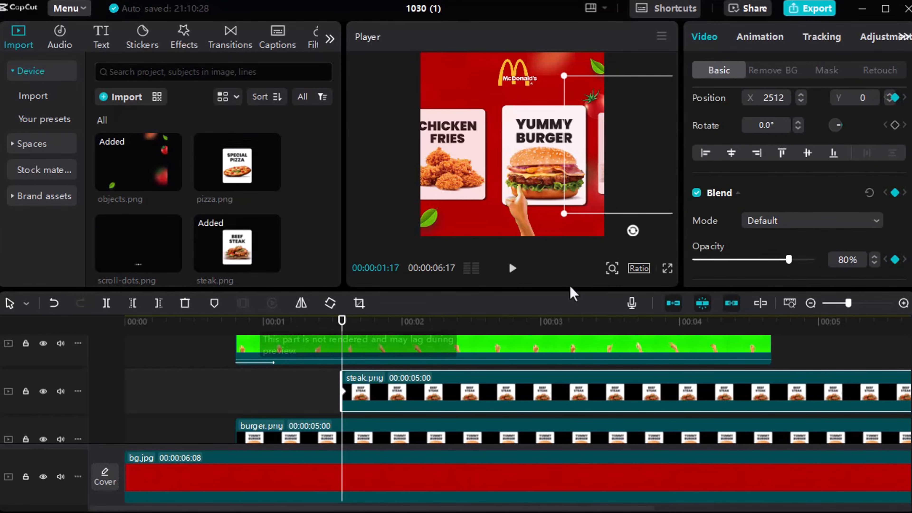
pyautogui.hotkey('ctrl', 'z')
# - Keyframe the steak card's position at 00:00:01:17, and move it inward to about X 2026 at 00:00:01:27
pyautogui.scroll(2, 887, 204)
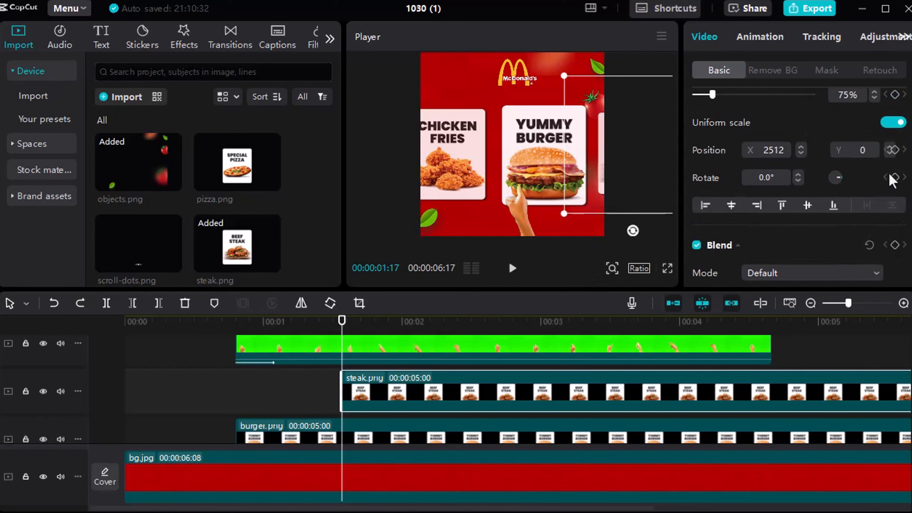
pyautogui.moveTo(343, 325); pyautogui.dragTo(390, 314)
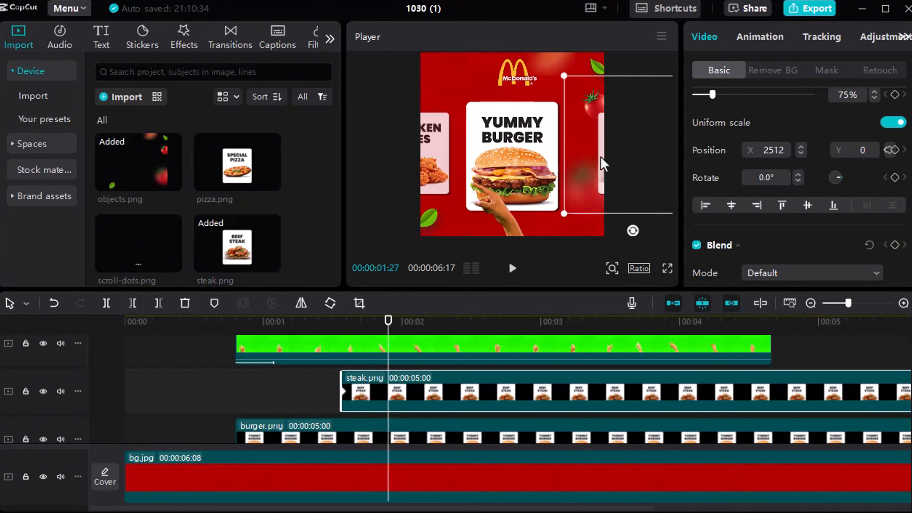
pyautogui.moveTo(604, 164); pyautogui.dragTo(578, 158)
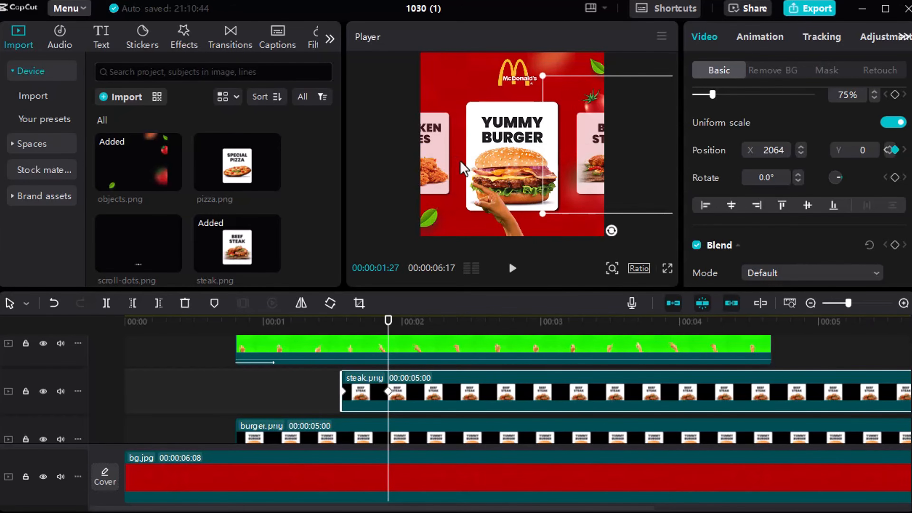
pyautogui.moveTo(589, 163); pyautogui.dragTo(588, 168)
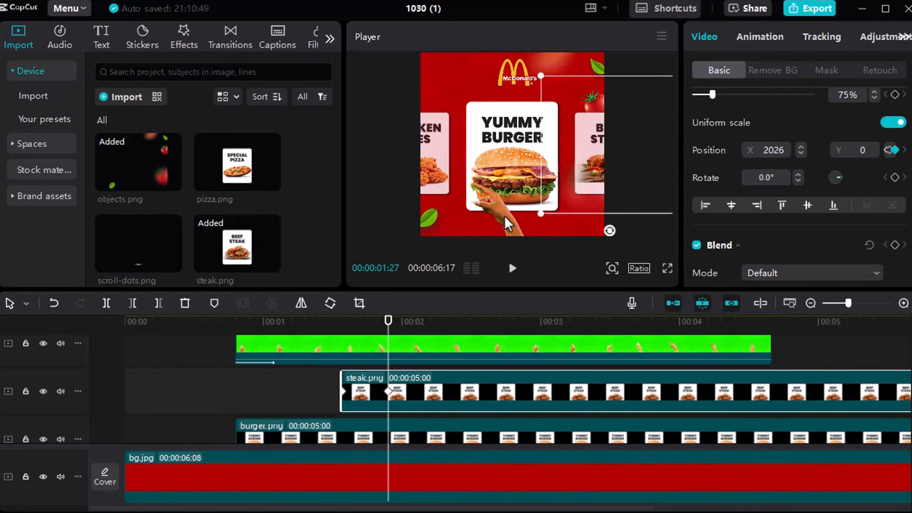
# - Play back the steak card sliding in beside the burger card
pyautogui.click(325, 392)
pyautogui.press('space')
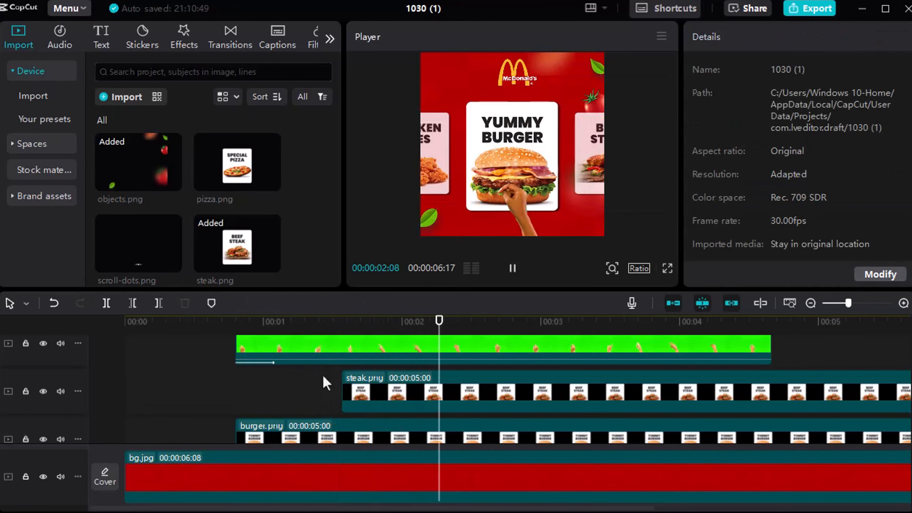
pyautogui.press('space')
pyautogui.click(325, 380)
pyautogui.press('space')
pyautogui.press('space')
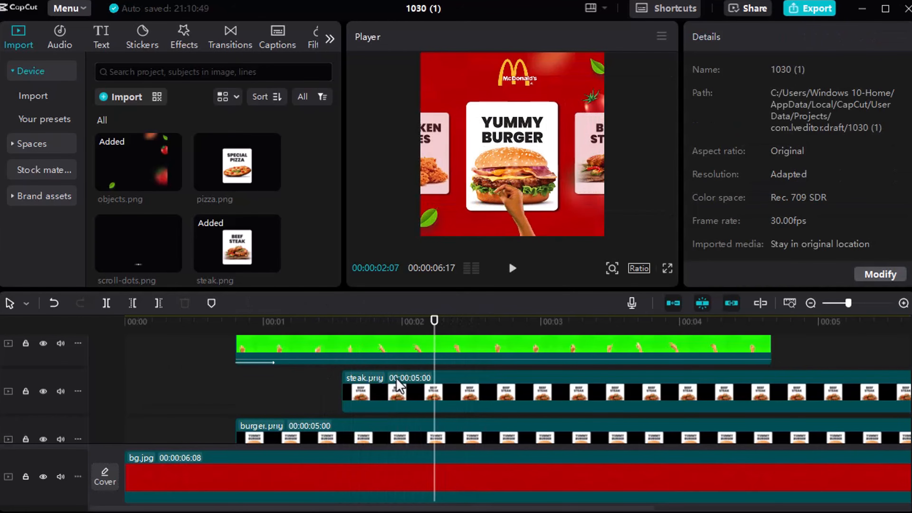
# - Shift the steak clip's second position keyframe earlier, close to the burger clip's keyframe at 00:00:01:21
pyautogui.moveTo(435, 330); pyautogui.dragTo(369, 332)
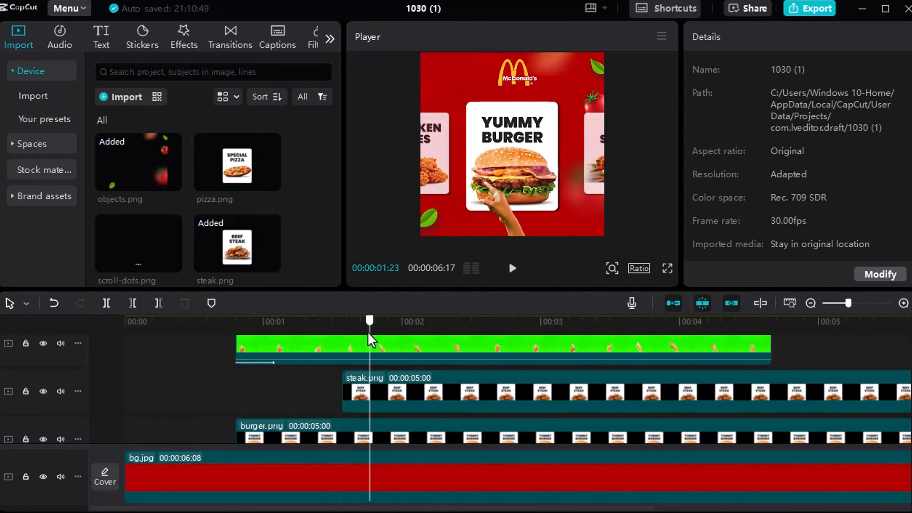
pyautogui.click(432, 403)
pyautogui.scroll(-2, 427, 403)
pyautogui.click(405, 424)
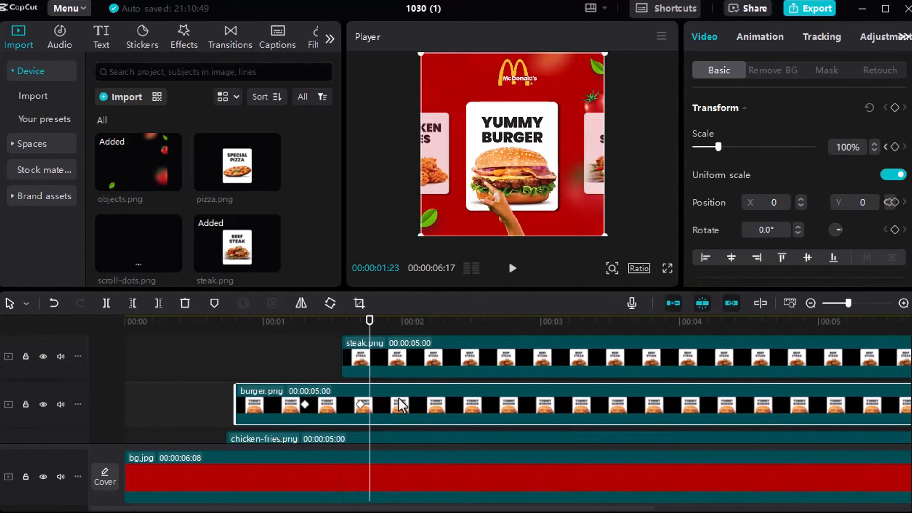
pyautogui.moveTo(368, 334)
pyautogui.mouseDown()
pyautogui.moveTo(332, 332)
pyautogui.moveTo(361, 337)
pyautogui.mouseUp()
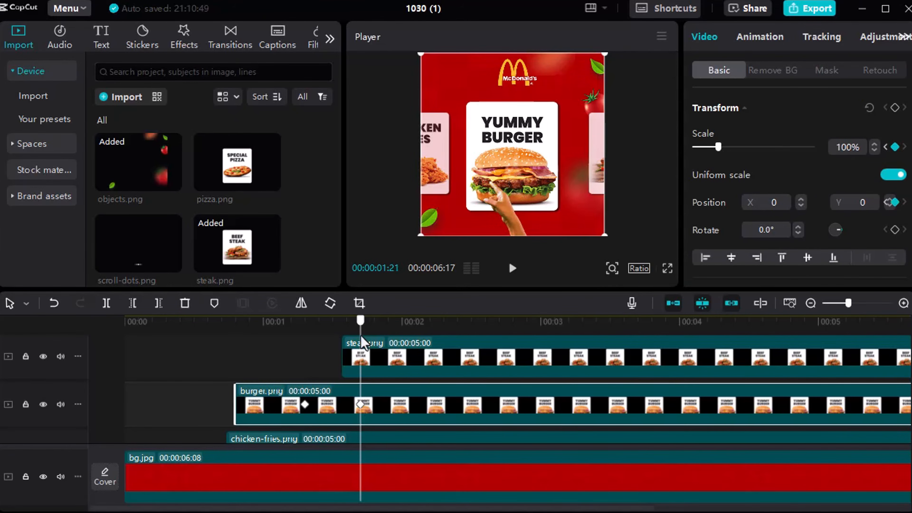
pyautogui.click(417, 371)
pyautogui.click(389, 357)
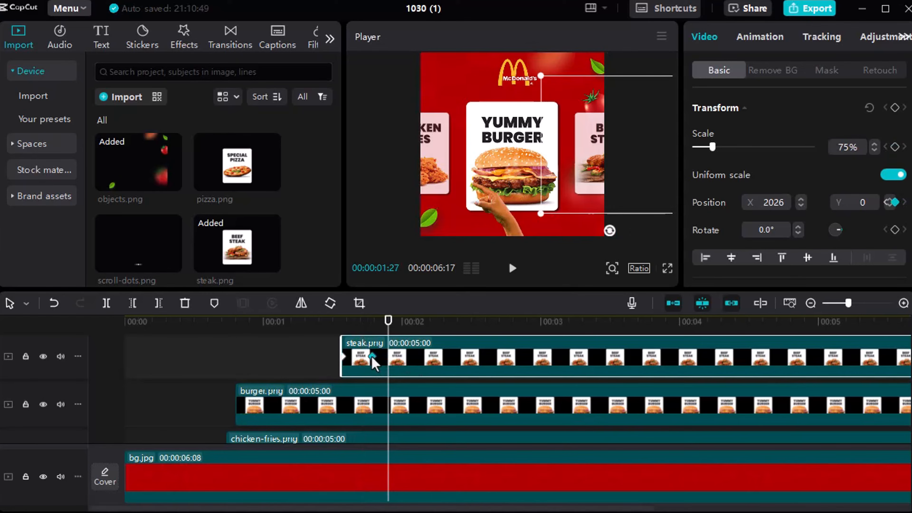
pyautogui.click(327, 346)
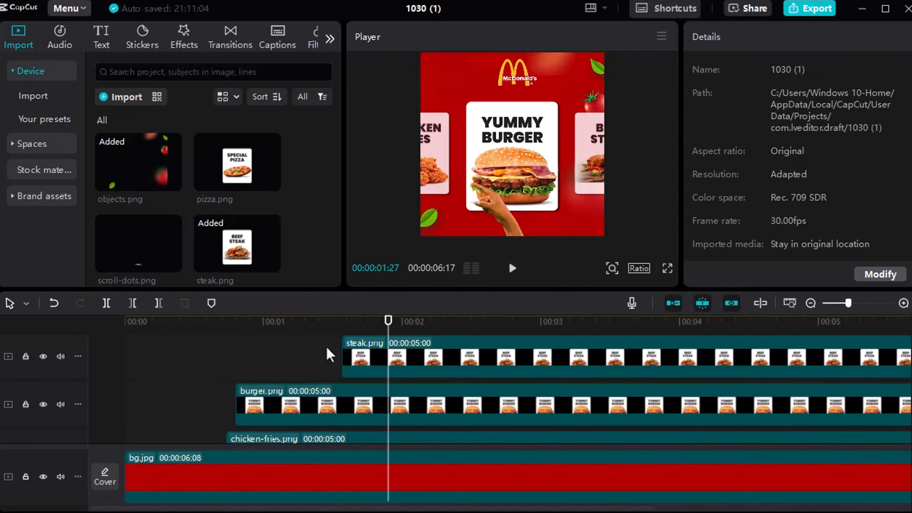
pyautogui.click(381, 420)
pyautogui.click(381, 367)
pyautogui.click(363, 359)
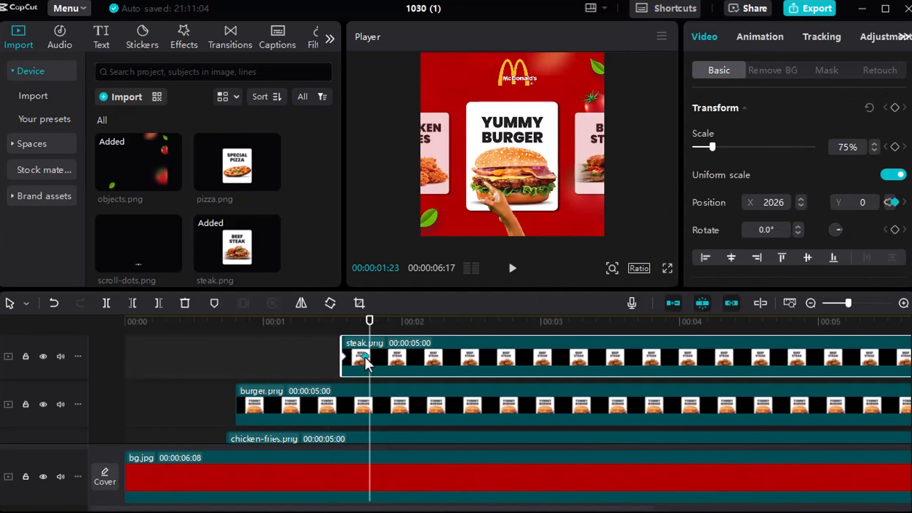
# - Play back the burger and steak cards moving together to check the retimed keyframe
pyautogui.click(320, 346)
pyautogui.press('space')
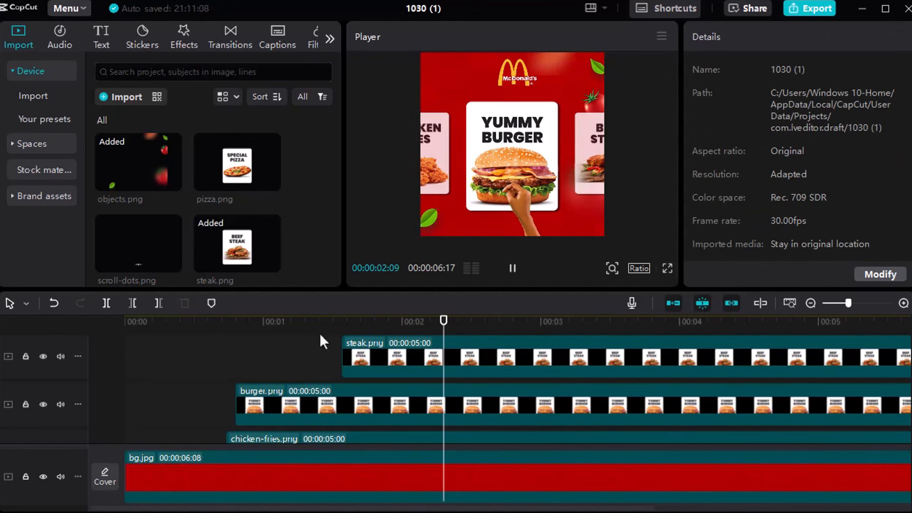
pyautogui.click(319, 335)
pyautogui.press('space')
pyautogui.press('space')
pyautogui.click(300, 344)
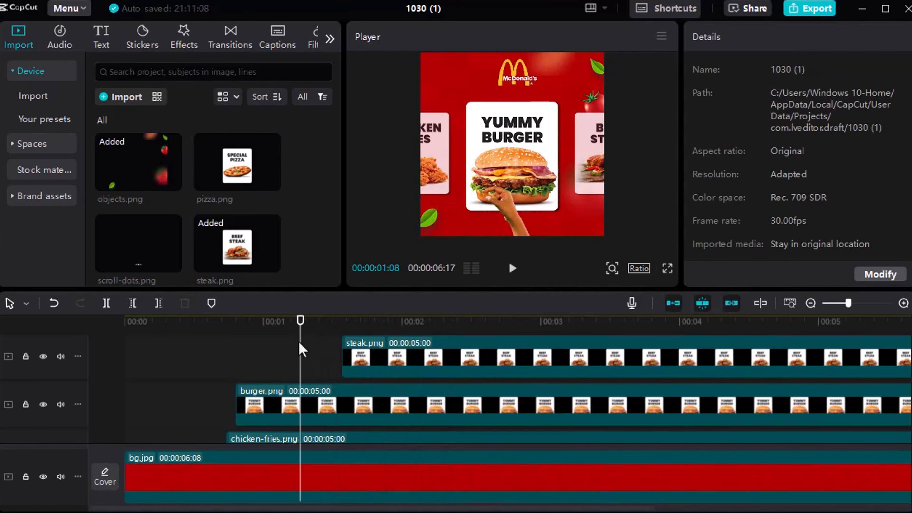
pyautogui.press('space')
pyautogui.press('space')
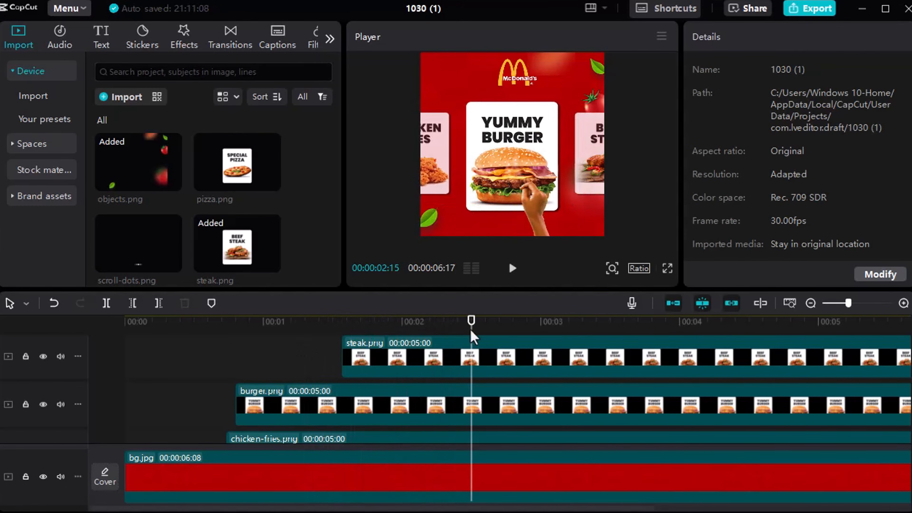
# - Add scale, position and opacity keyframes to the burger clip at 00:00:03:12
pyautogui.moveTo(470, 329); pyautogui.dragTo(595, 331)
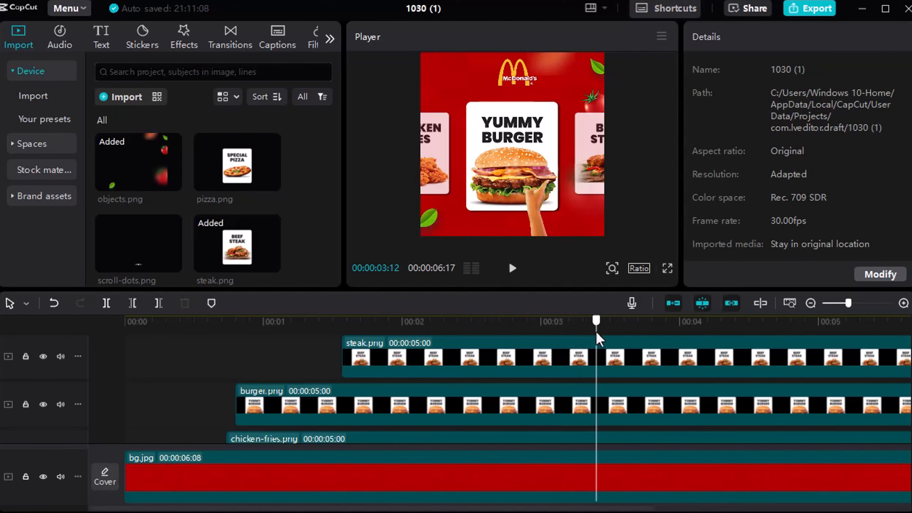
pyautogui.scroll(3, 598, 360)
pyautogui.scroll(-1, 602, 371)
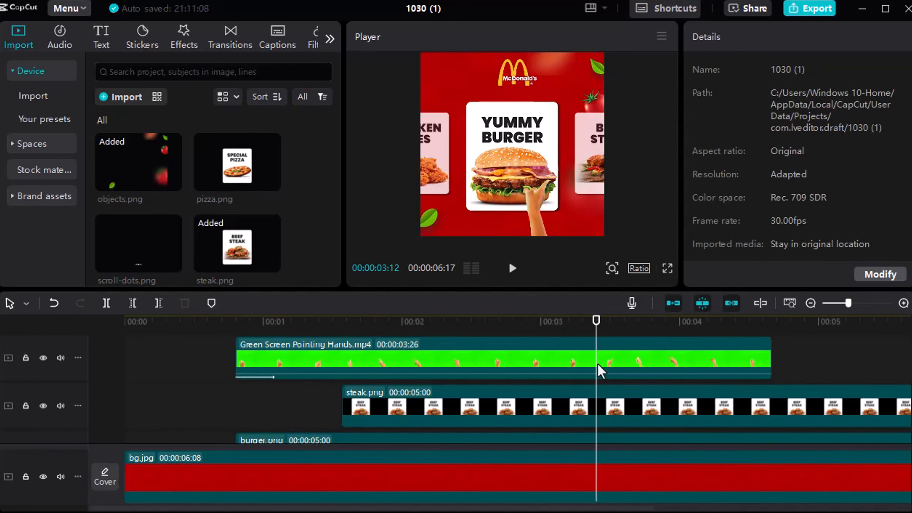
pyautogui.scroll(-1, 601, 372)
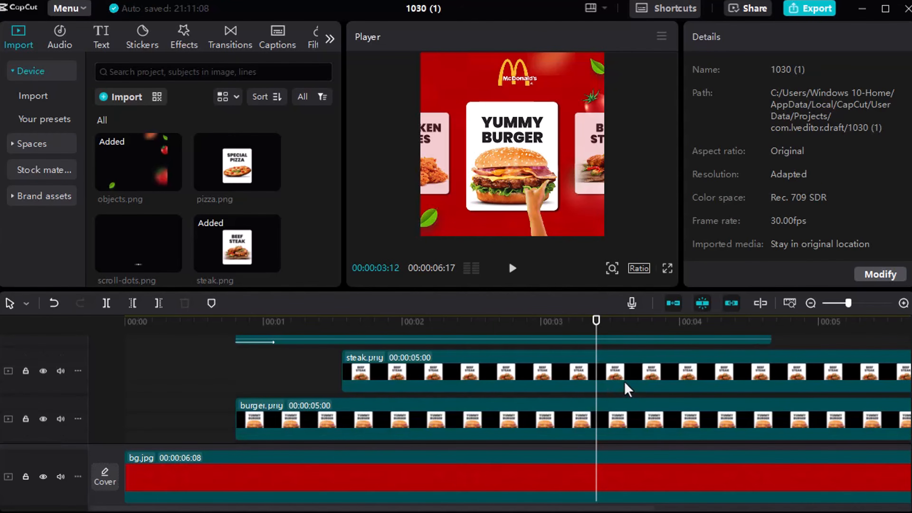
pyautogui.click(621, 433)
pyautogui.click(895, 147)
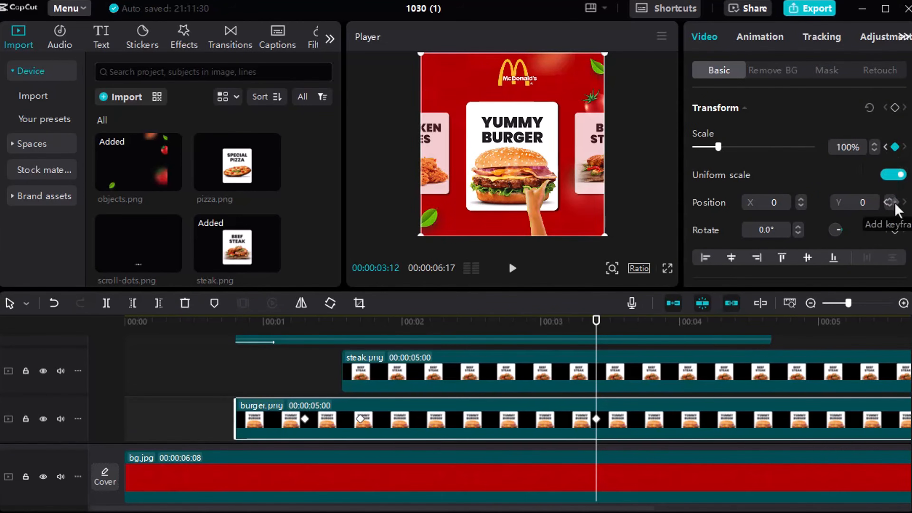
pyautogui.scroll(-4, 895, 232)
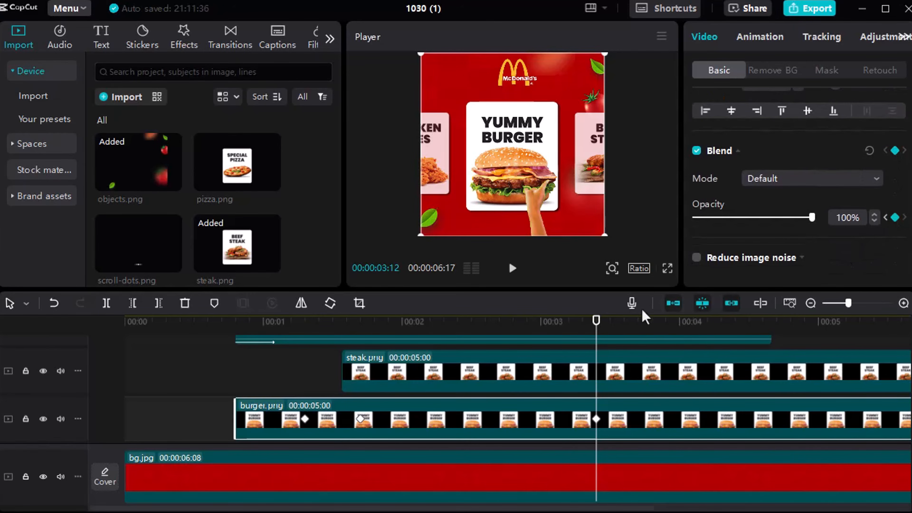
# - At 00:00:03:25, move the burger card left to about X -2057, with scale 75% and opacity 80%
pyautogui.press('space')
pyautogui.press('space')
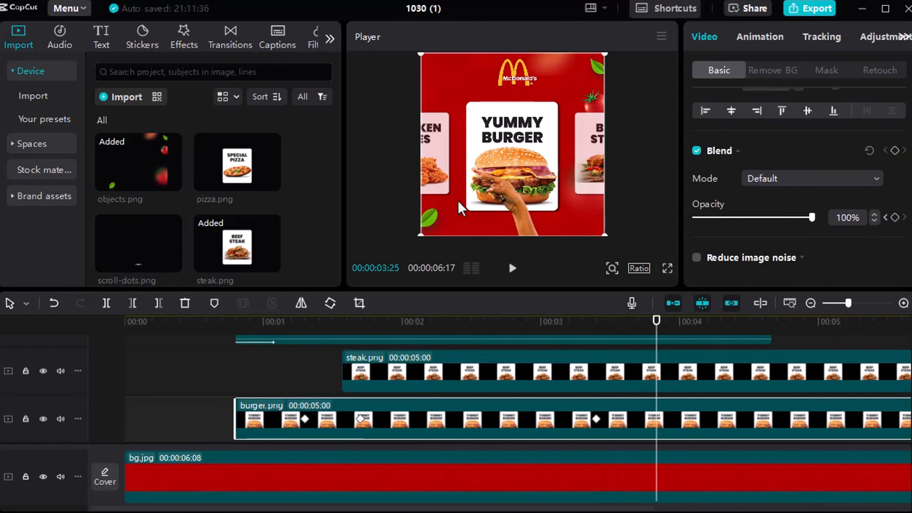
pyautogui.moveTo(533, 135); pyautogui.dragTo(444, 136)
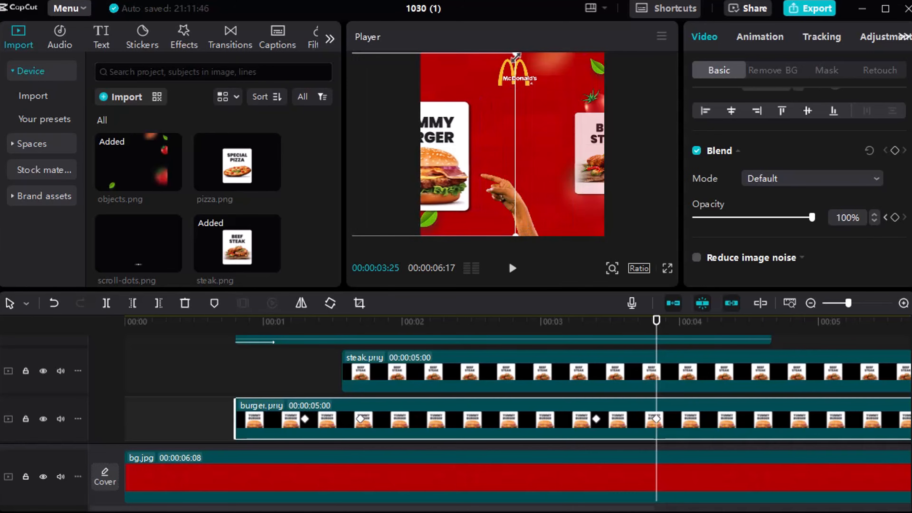
pyautogui.scroll(4, 871, 159)
pyautogui.click(873, 151)
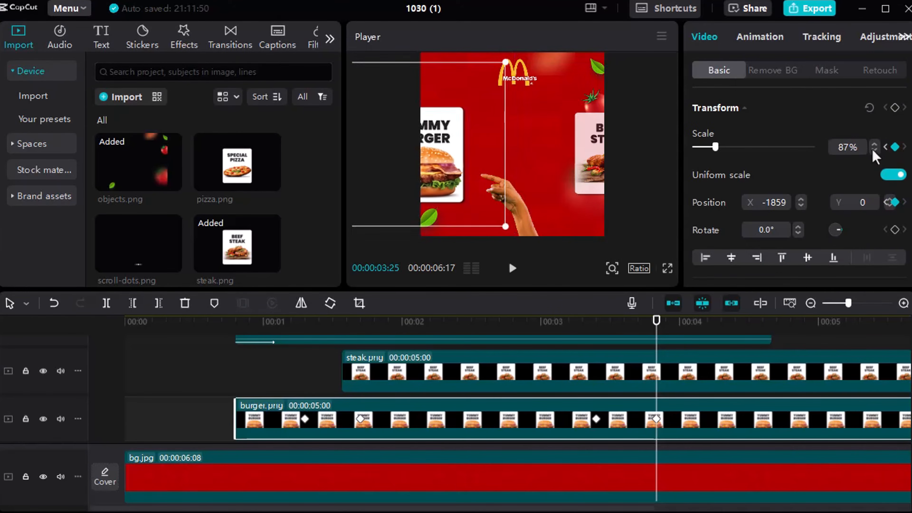
pyautogui.click(873, 144)
pyautogui.moveTo(457, 159); pyautogui.dragTo(449, 159)
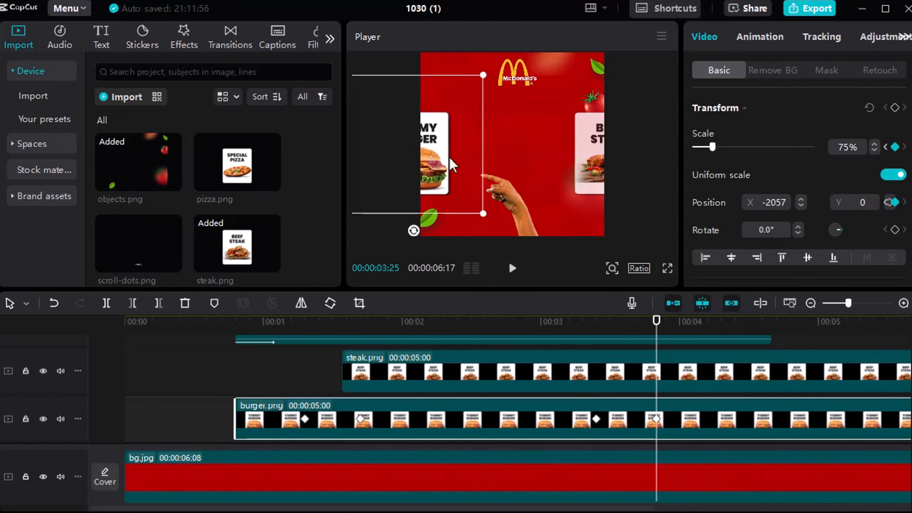
pyautogui.scroll(-4, 840, 205)
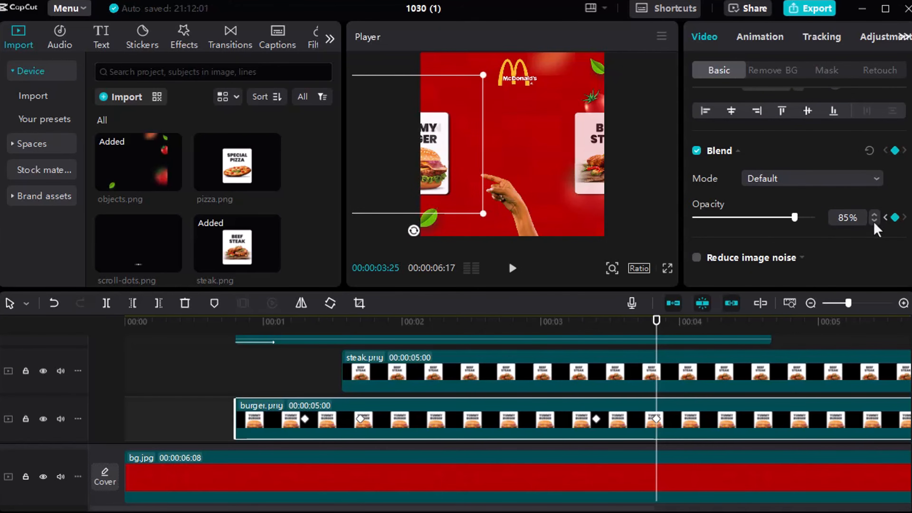
# - Add scale, position and opacity keyframes to the steak clip at 00:00:03:13
pyautogui.moveTo(661, 333); pyautogui.dragTo(603, 336)
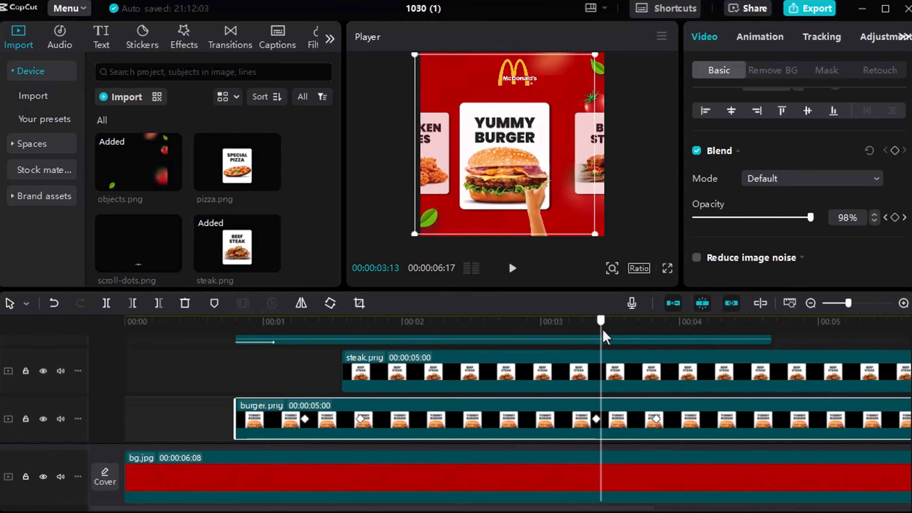
pyautogui.scroll(1, 643, 364)
pyautogui.click(645, 388)
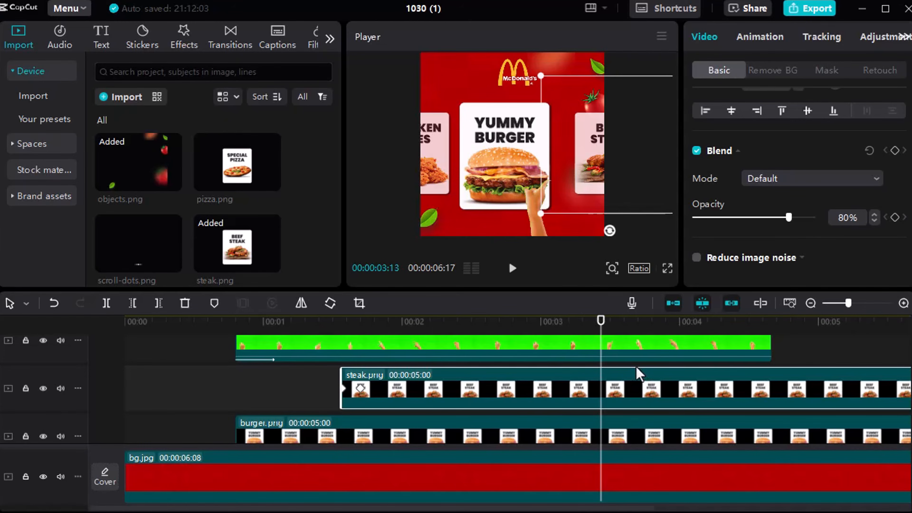
pyautogui.scroll(4, 882, 180)
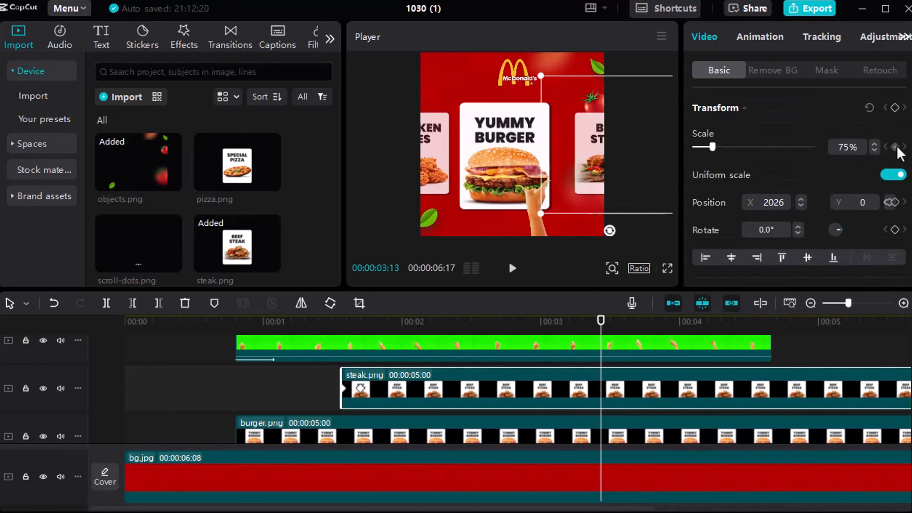
pyautogui.scroll(-3, 893, 202)
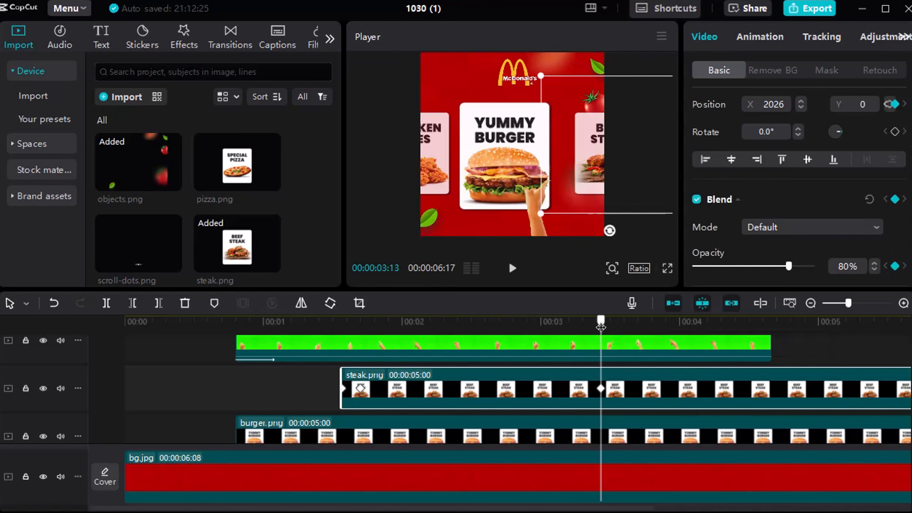
# - Move the steak card to the centre of the frame, X 0, at 00:00:03:25
pyautogui.moveTo(602, 323); pyautogui.dragTo(656, 329)
pyautogui.scroll(-1, 639, 374)
pyautogui.click(643, 413)
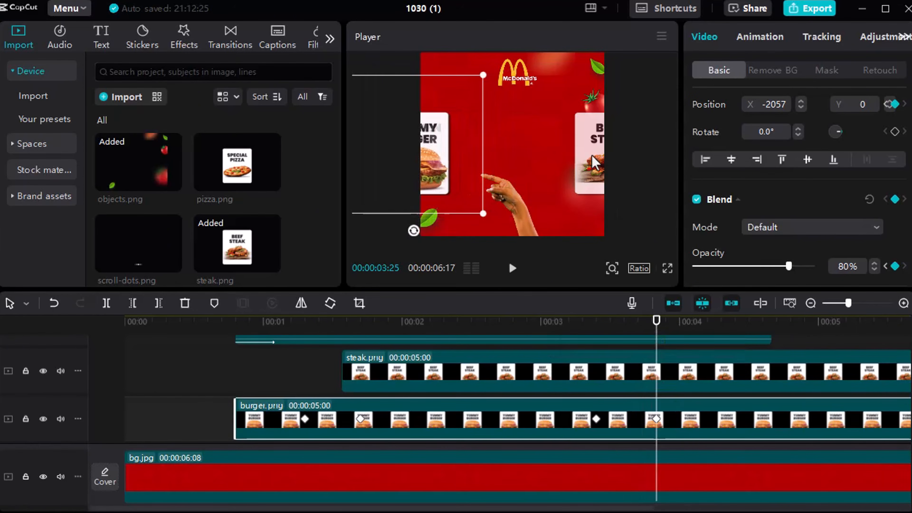
pyautogui.scroll(1, 704, 359)
pyautogui.click(707, 387)
pyautogui.scroll(1, 682, 397)
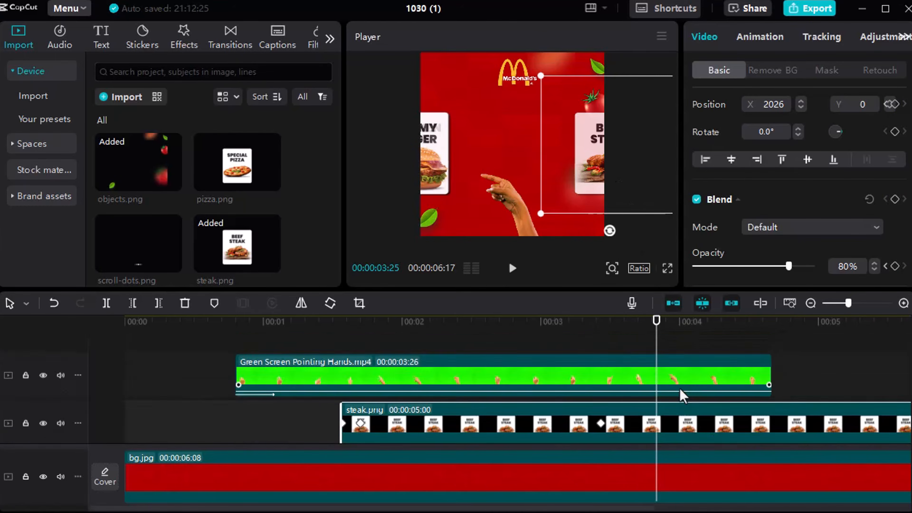
pyautogui.scroll(-1, 682, 397)
pyautogui.moveTo(591, 173); pyautogui.dragTo(489, 167)
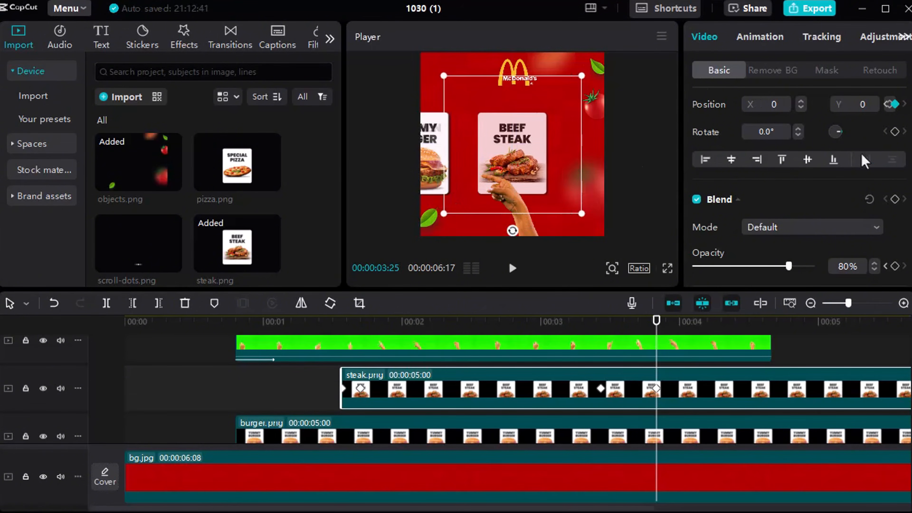
# - Set the centred steak card's scale and opacity to 100% at 00:00:03:25
pyautogui.scroll(3, 863, 159)
pyautogui.click(874, 144)
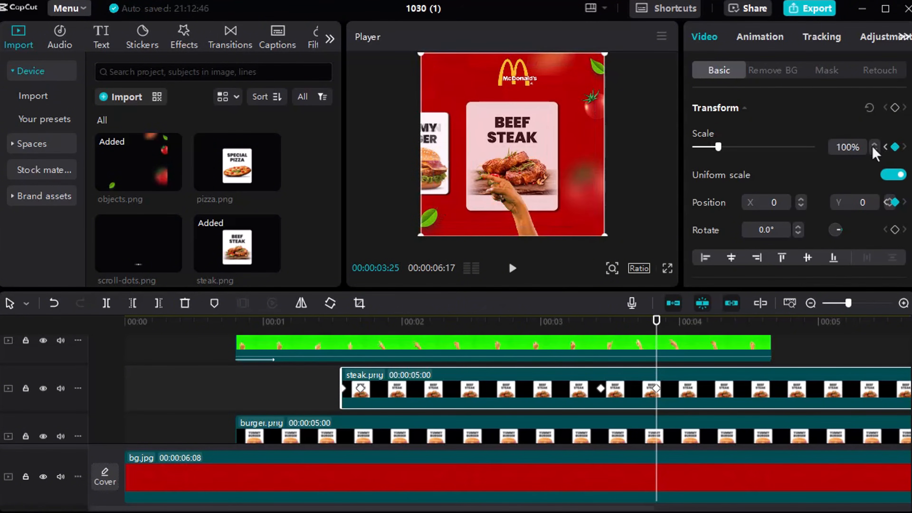
pyautogui.scroll(-3, 826, 187)
pyautogui.moveTo(788, 217); pyautogui.dragTo(808, 215)
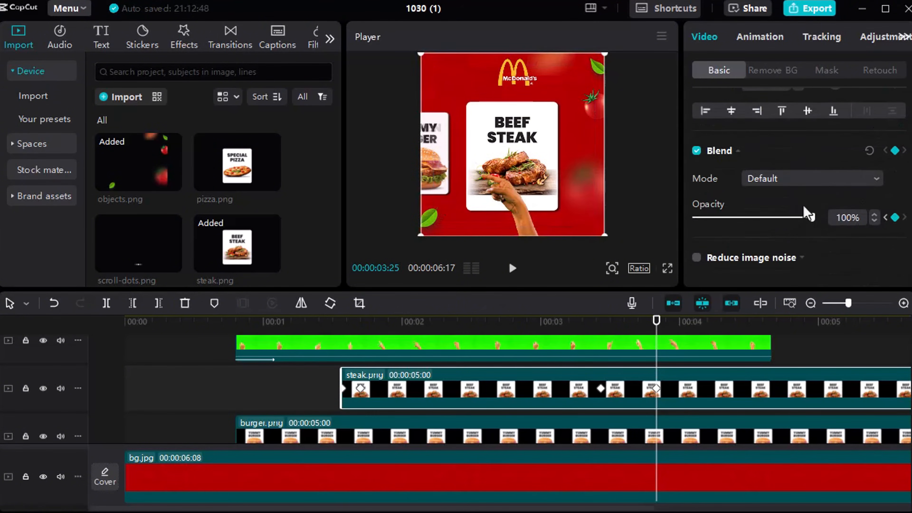
# - Play back the hand swiping from the burger card to the steak card
pyautogui.click(319, 368)
pyautogui.press('space')
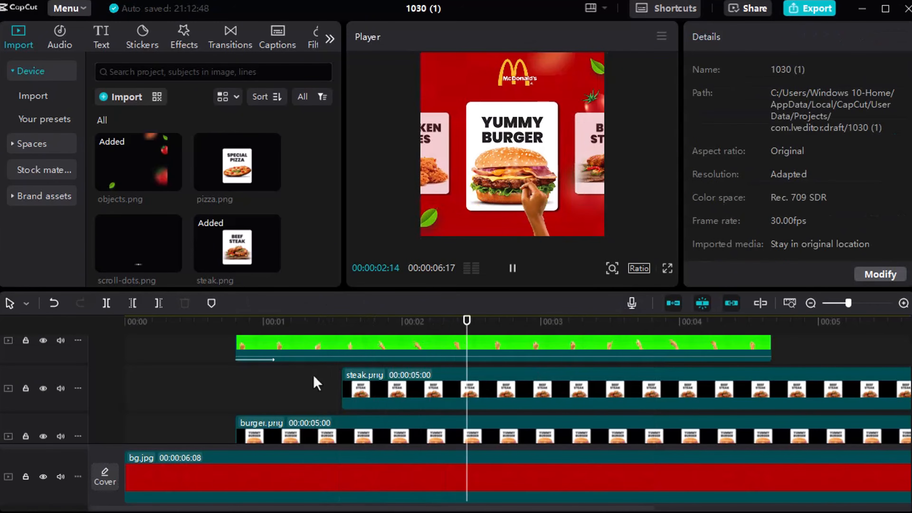
pyautogui.press('space')
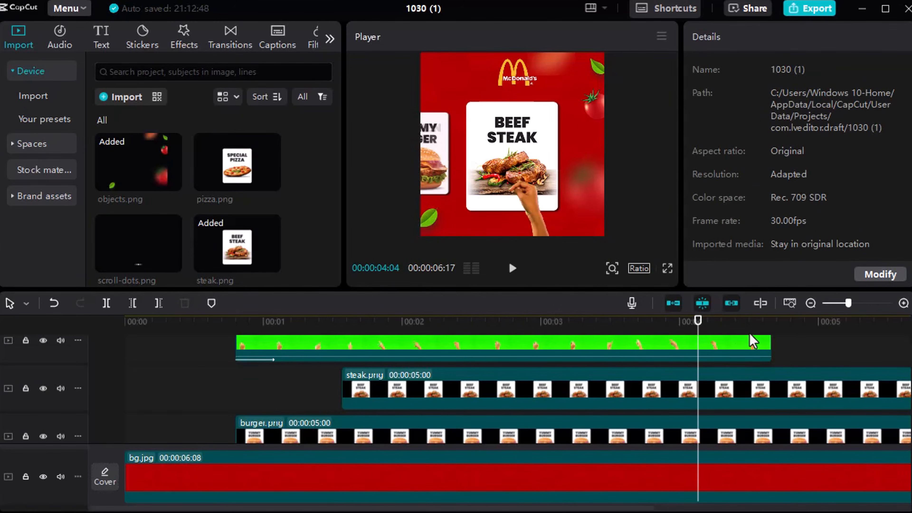
# - Place pizza.png on its own track above the steak clip, starting at 00:00:03:20
pyautogui.moveTo(693, 321); pyautogui.dragTo(635, 338)
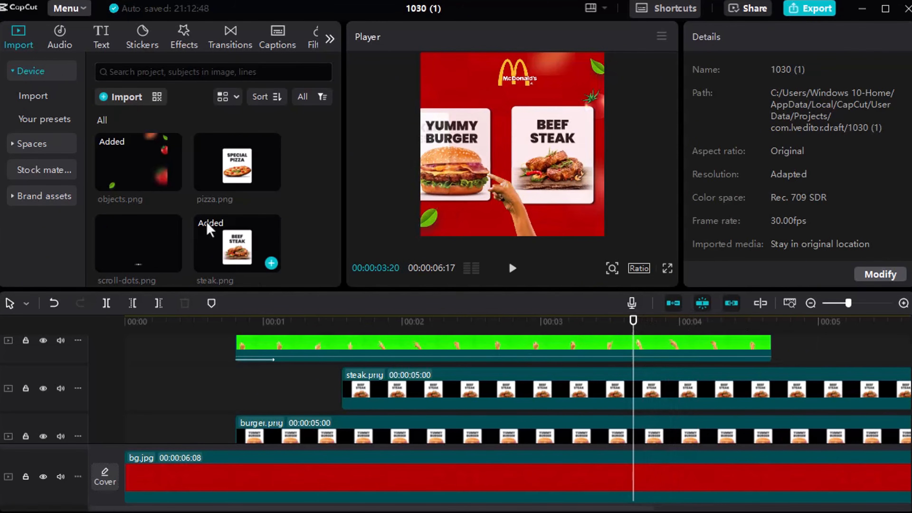
pyautogui.scroll(-2, 208, 219)
pyautogui.scroll(1, 197, 208)
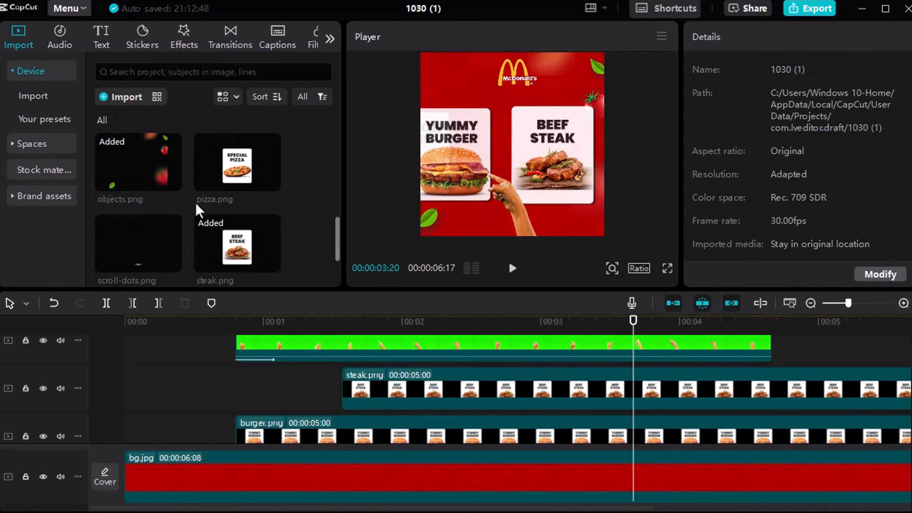
pyautogui.scroll(1, 197, 210)
pyautogui.moveTo(235, 224); pyautogui.dragTo(638, 381)
# - Scale the pizza card down to 75%
pyautogui.click(874, 150)
pyautogui.click(875, 150)
pyautogui.click(875, 150)
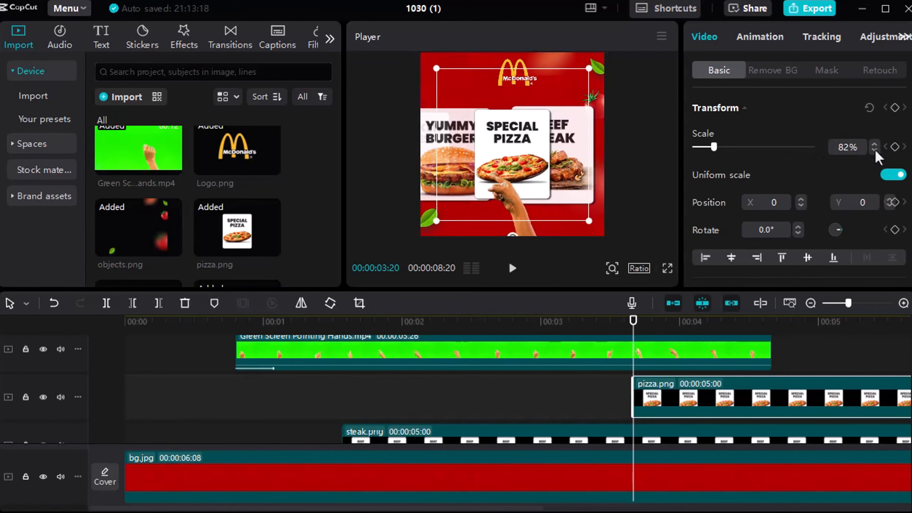
pyautogui.click(875, 149)
pyautogui.click(875, 149)
pyautogui.click(876, 150)
pyautogui.click(875, 150)
pyautogui.click(875, 150)
pyautogui.click(875, 149)
pyautogui.click(875, 149)
# - Move the pizza card off the right edge to about X 2618, reduce its opacity, and keyframe its position at 00:00:03:20
pyautogui.moveTo(512, 149); pyautogui.dragTo(647, 146)
pyautogui.scroll(-4, 819, 226)
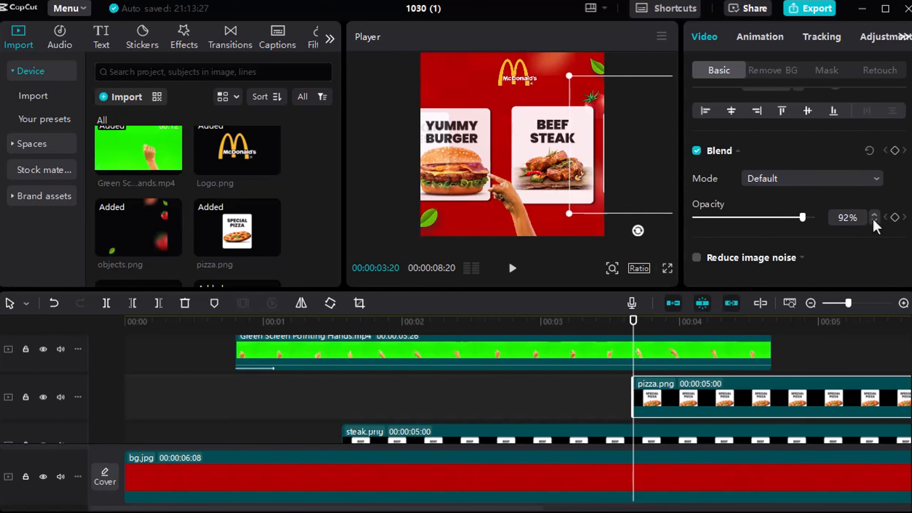
pyautogui.scroll(4, 855, 209)
# - At 00:00:03:25, move the pizza card inward so it partly shows at the right of the steak card
pyautogui.moveTo(633, 321); pyautogui.dragTo(658, 329)
pyautogui.scroll(-1, 696, 403)
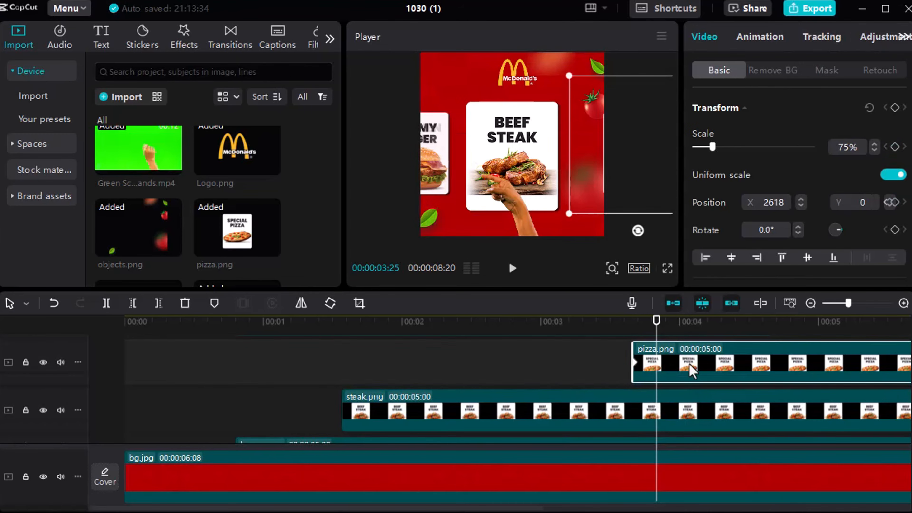
pyautogui.click(592, 162)
pyautogui.click(697, 356)
pyautogui.moveTo(602, 158); pyautogui.dragTo(584, 158)
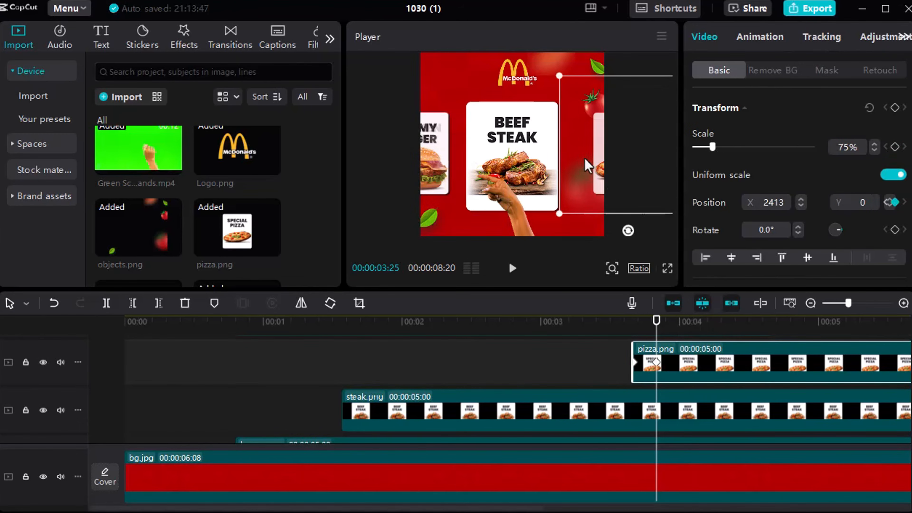
pyautogui.click(581, 160)
pyautogui.click(598, 141)
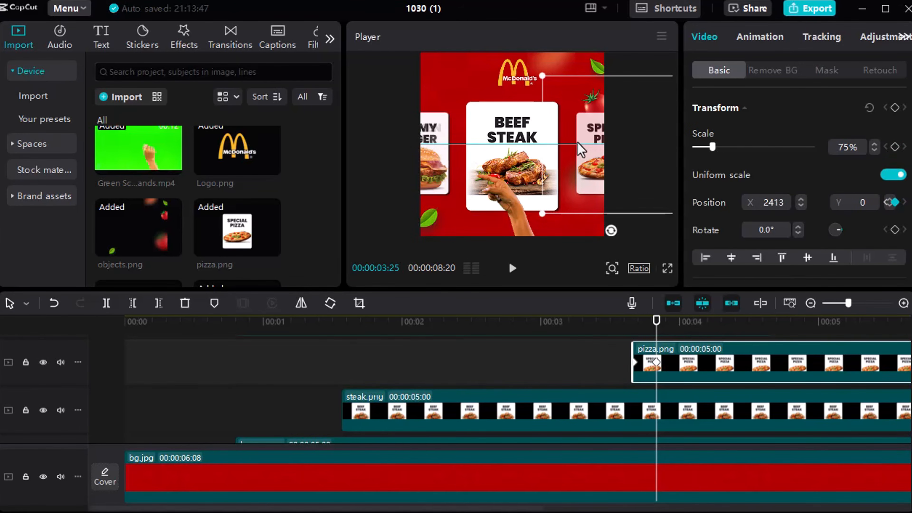
# - Play back the burger, steak and pizza cards to check the second swipe
pyautogui.click(576, 360)
pyautogui.press('space')
pyautogui.press('space')
pyautogui.click(475, 364)
pyautogui.press('space')
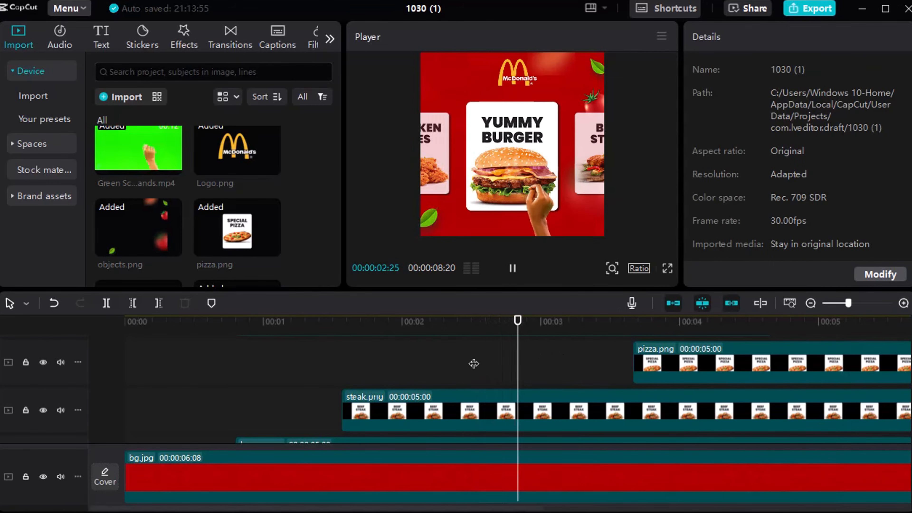
pyautogui.press('space')
# - Freeze the green-screen hand clip's frame at 00:00:04:19, near its end
pyautogui.moveTo(826, 336); pyautogui.dragTo(737, 336)
pyautogui.scroll(2, 537, 366)
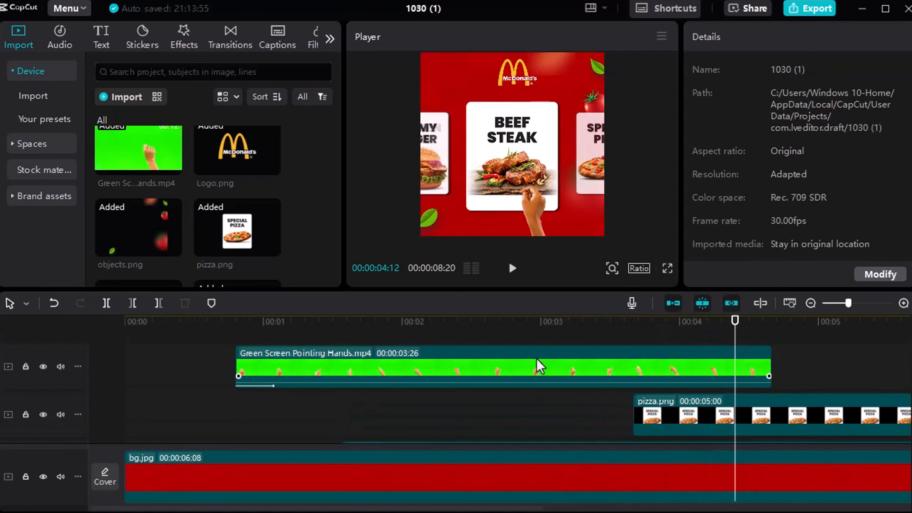
pyautogui.press('space')
pyautogui.press('space')
pyautogui.click(571, 409)
pyautogui.press('space')
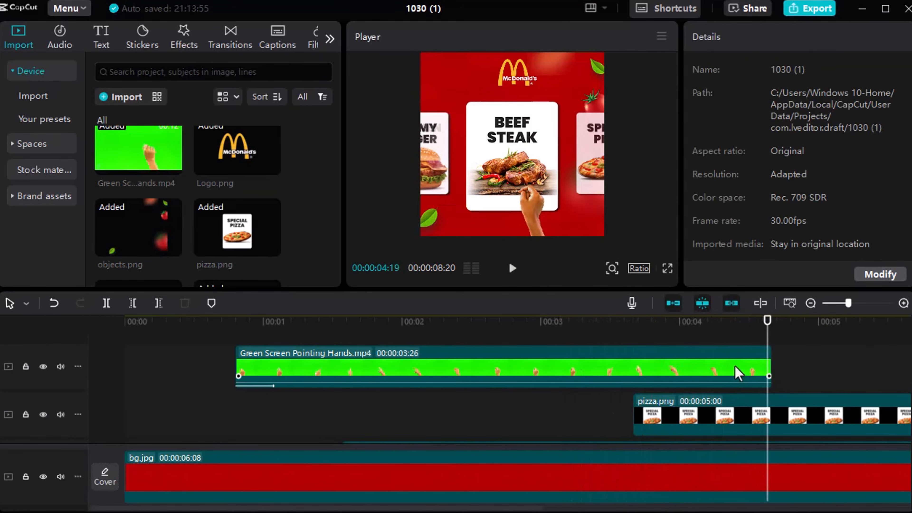
pyautogui.click(738, 373)
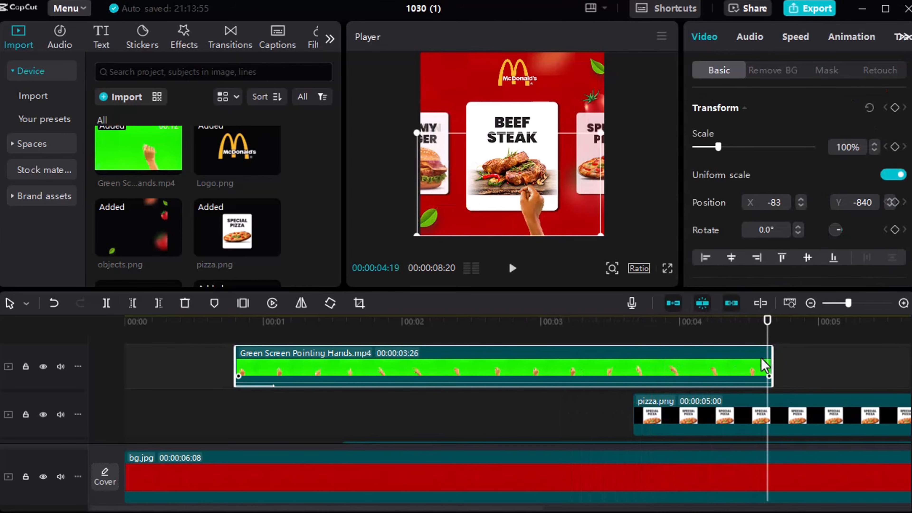
pyautogui.click(243, 303)
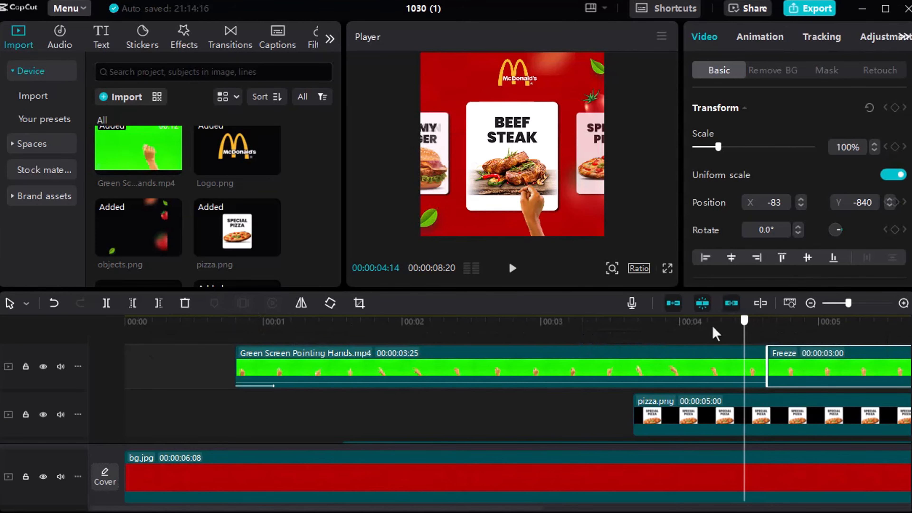
# - Extend the ends of the logo, objects and French fries clips to the background's end at 00:00:06:08
pyautogui.moveTo(741, 328); pyautogui.dragTo(361, 340)
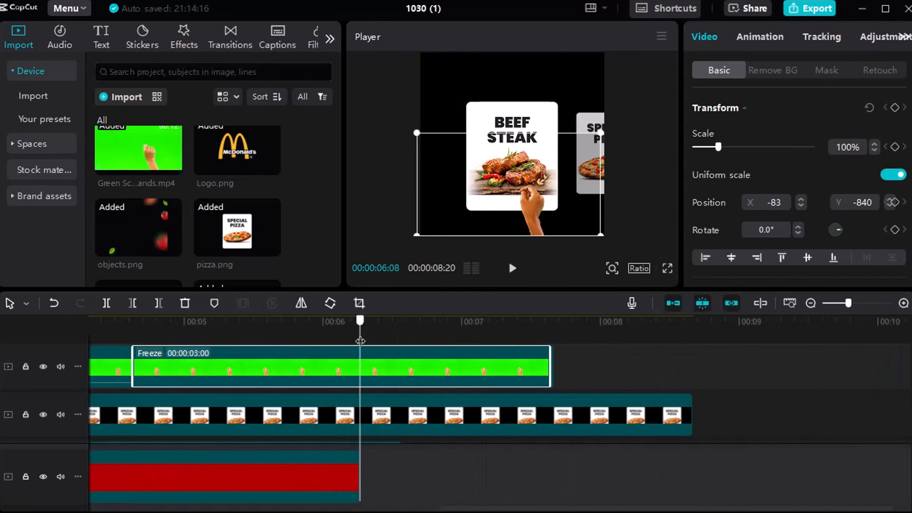
pyautogui.scroll(-5, 408, 369)
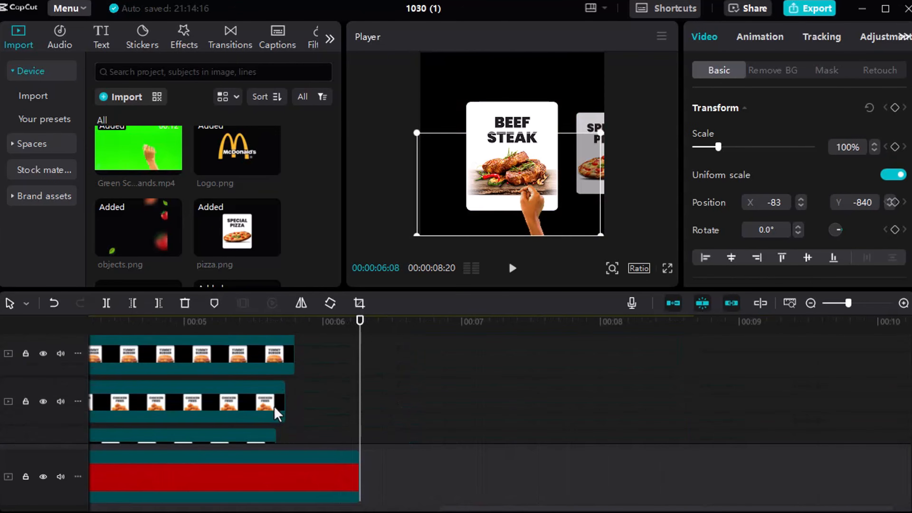
pyautogui.scroll(-2, 262, 401)
pyautogui.moveTo(182, 428); pyautogui.dragTo(360, 427)
pyautogui.moveTo(270, 379); pyautogui.dragTo(359, 378)
pyautogui.scroll(2, 273, 379)
pyautogui.click(273, 374)
pyautogui.moveTo(278, 369); pyautogui.dragTo(359, 370)
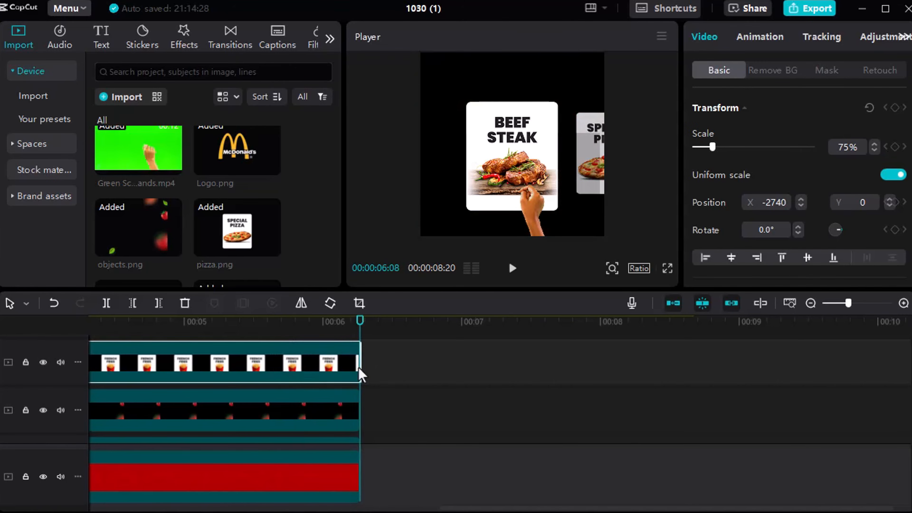
# - Align the ends of the chicken, burger, steak and pizza clips with the background's end at 00:00:06:08
pyautogui.scroll(2, 286, 379)
pyautogui.moveTo(286, 373); pyautogui.dragTo(360, 382)
pyautogui.scroll(2, 360, 381)
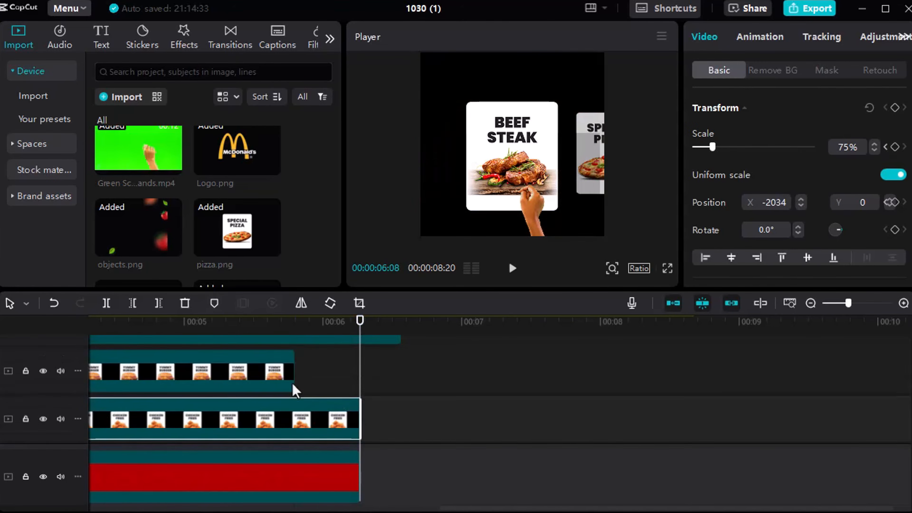
pyautogui.moveTo(292, 381); pyautogui.dragTo(360, 381)
pyautogui.scroll(1, 370, 402)
pyautogui.click(400, 367)
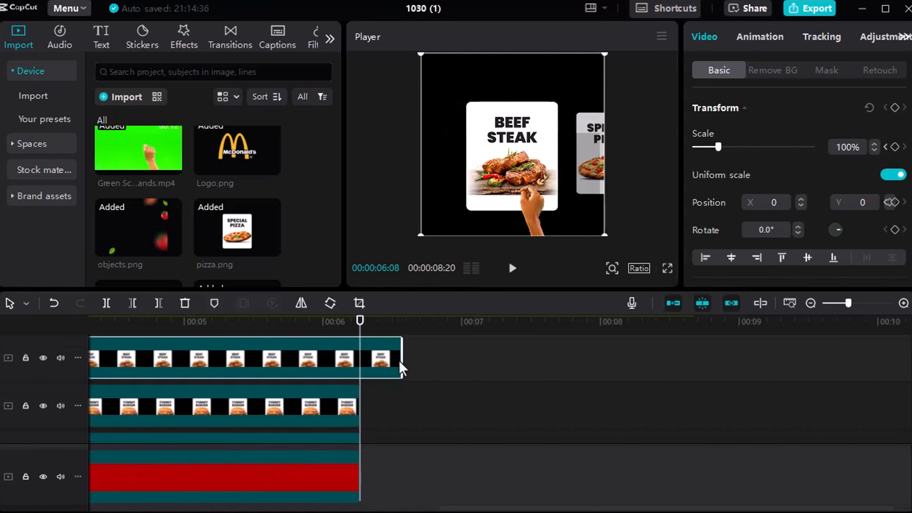
pyautogui.scroll(2, 359, 379)
pyautogui.click(683, 397)
pyautogui.moveTo(682, 397); pyautogui.dragTo(365, 383)
# - Trim the hand's freeze clip at 00:00:06:08 and delete the leftover hand clip fragment after it
pyautogui.hscroll(-3, 399, 369)
pyautogui.click(525, 359)
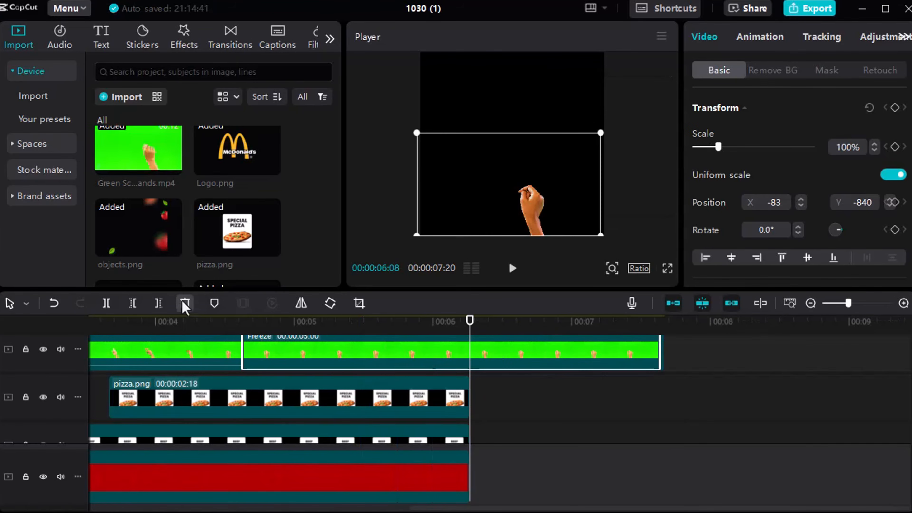
pyautogui.click(159, 303)
pyautogui.moveTo(453, 323); pyautogui.dragTo(197, 348)
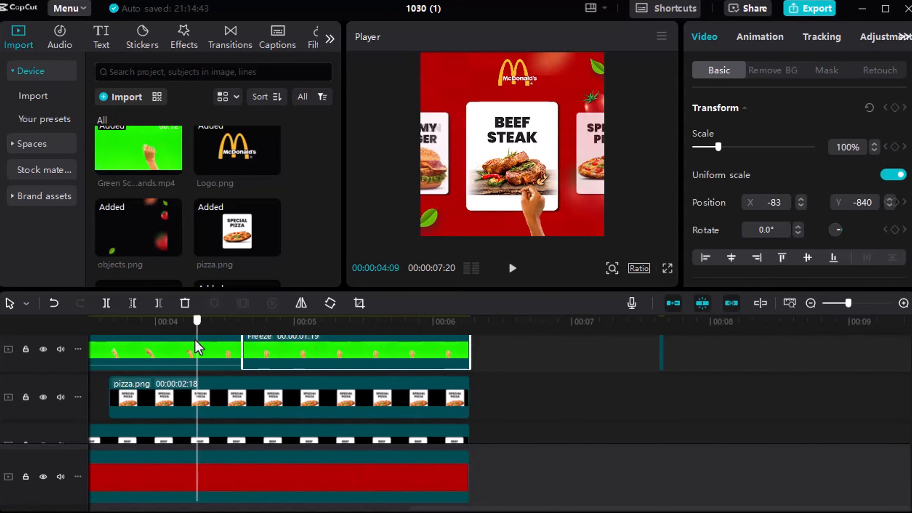
pyautogui.scroll(1, 715, 384)
pyautogui.click(660, 361)
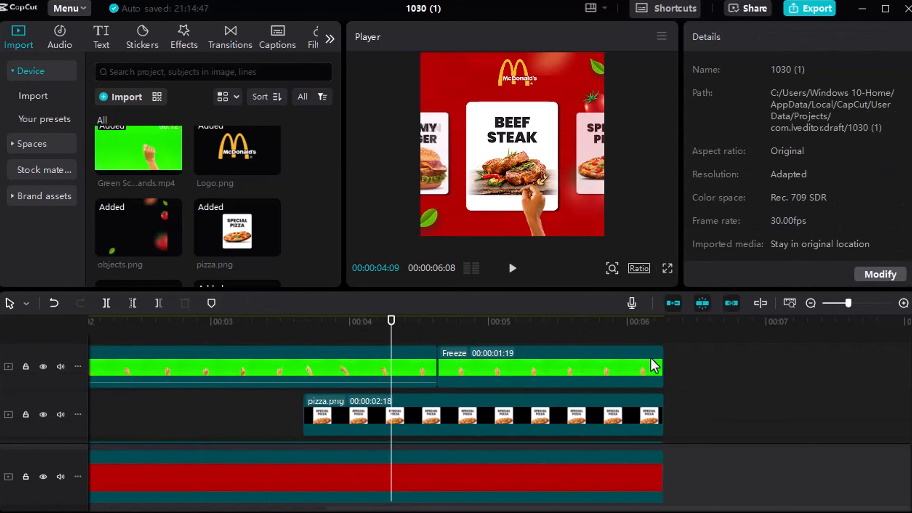
# - Play back the second swipe into the frozen hand and stop just after the freeze starts, at 00:00:04:21
pyautogui.click(265, 339)
pyautogui.press('space')
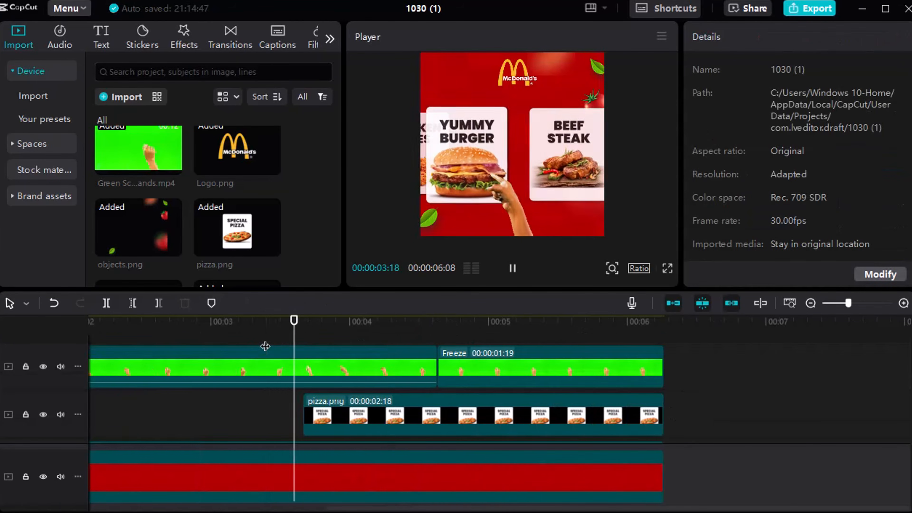
pyautogui.press('space')
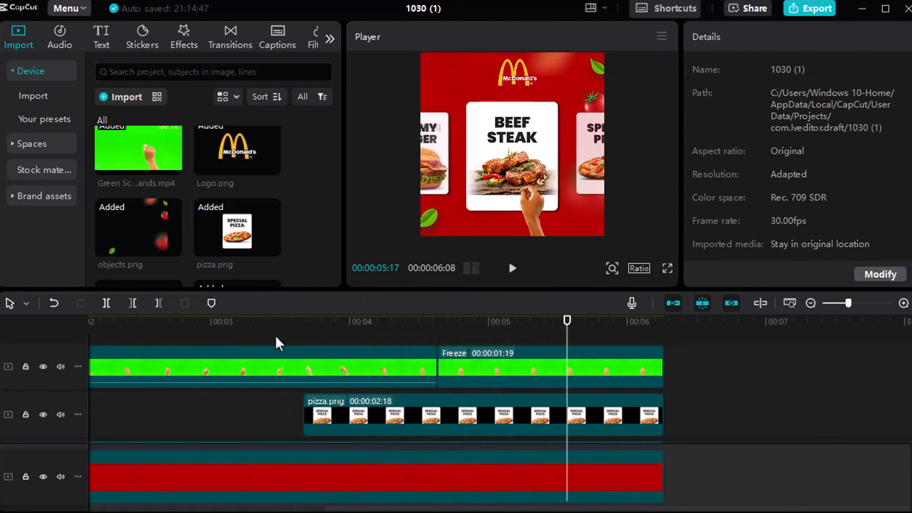
pyautogui.click(234, 338)
pyautogui.press('space')
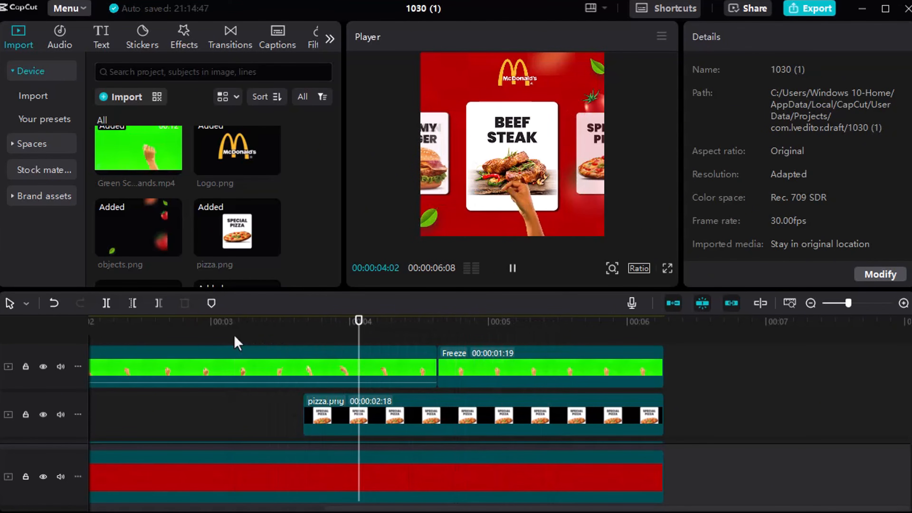
pyautogui.press('space')
pyautogui.press('space')
pyautogui.press('space')
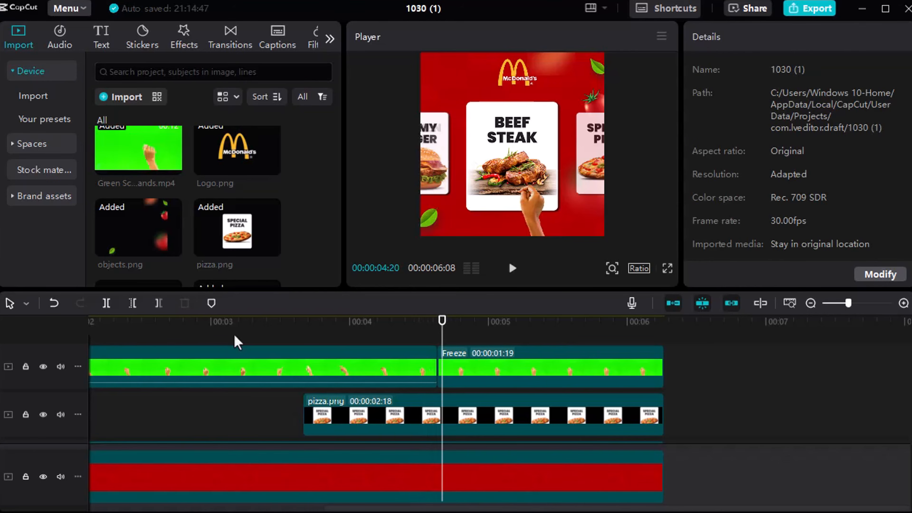
pyautogui.moveTo(444, 328); pyautogui.dragTo(362, 329)
pyautogui.press('space')
pyautogui.press('space')
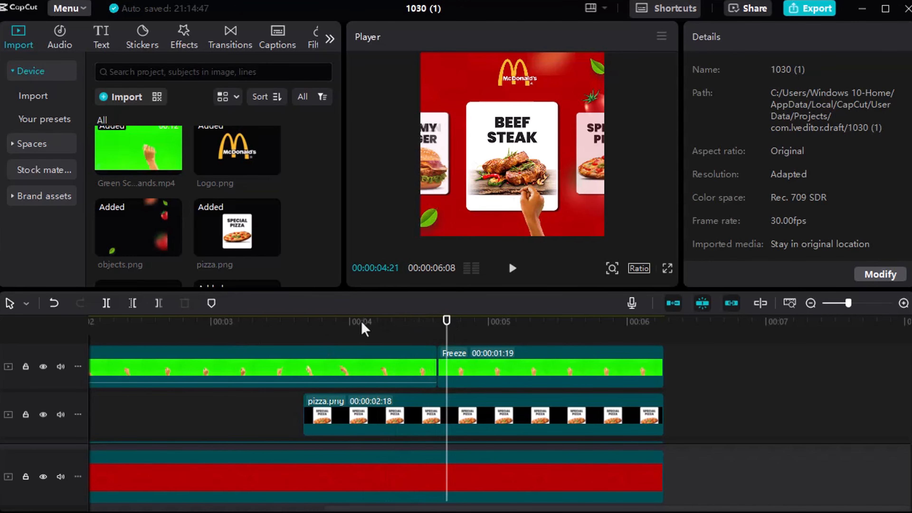
# - Select every clip above the red background and trim off everything after 00:00:04:21
pyautogui.click(508, 364)
pyautogui.scroll(-3, 508, 365)
pyautogui.scroll(2, 505, 370)
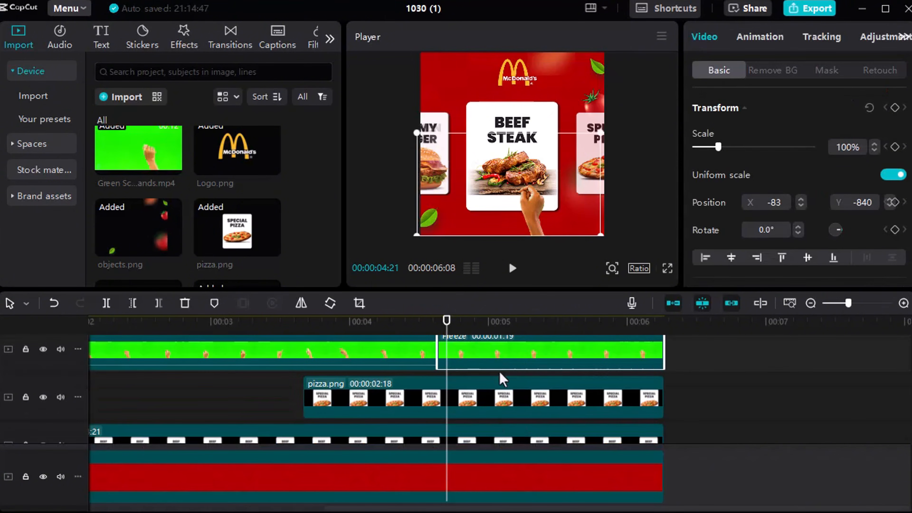
pyautogui.keyDown('ctrl'); pyautogui.click(489, 408); pyautogui.keyUp('ctrl')
pyautogui.scroll(-1, 488, 402)
pyautogui.scroll(-5, 497, 439)
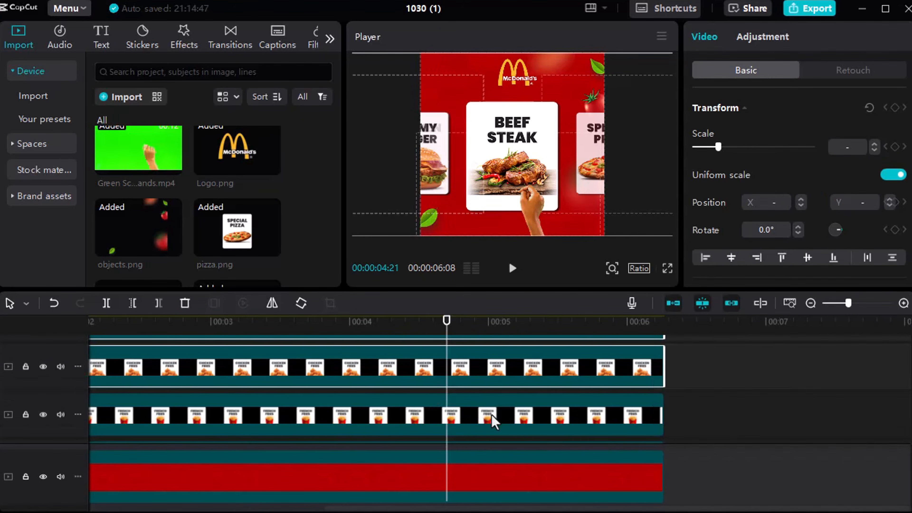
pyautogui.scroll(-2, 493, 419)
pyautogui.scroll(-3, 493, 432)
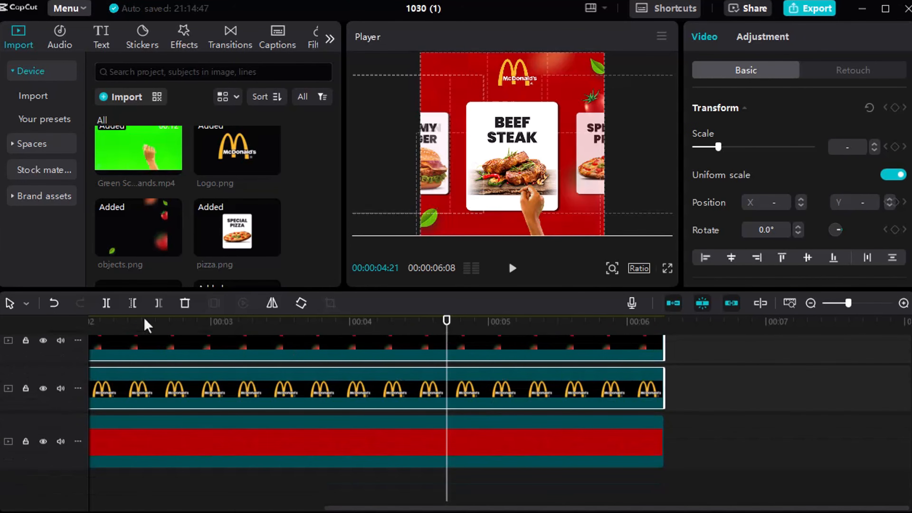
pyautogui.click(159, 303)
# - Enlarge the timeline area and place text.png over the red background starting at 00:00:04:21
pyautogui.scroll(2, 525, 373)
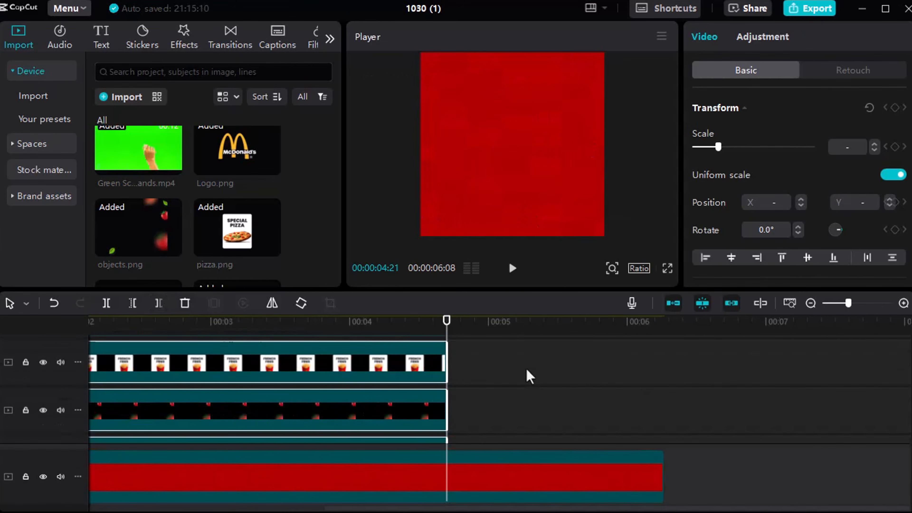
pyautogui.moveTo(507, 289); pyautogui.dragTo(515, 235)
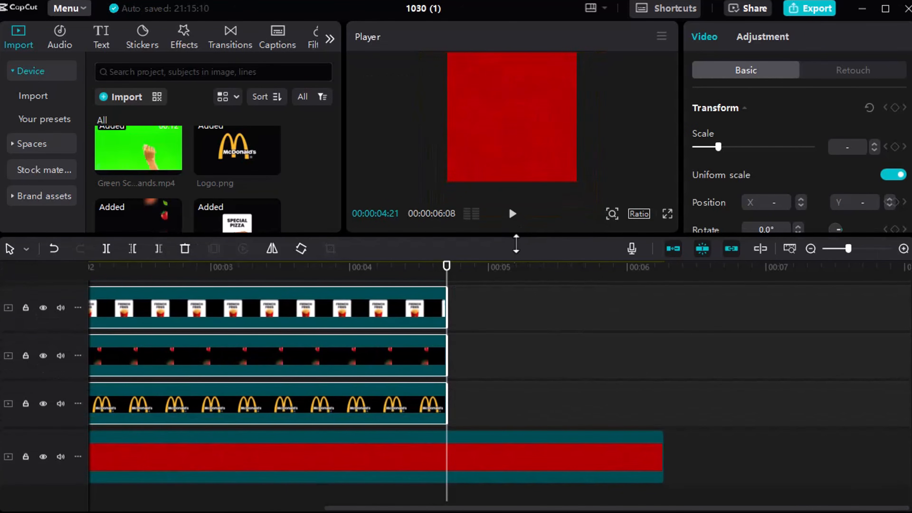
pyautogui.scroll(-5, 280, 178)
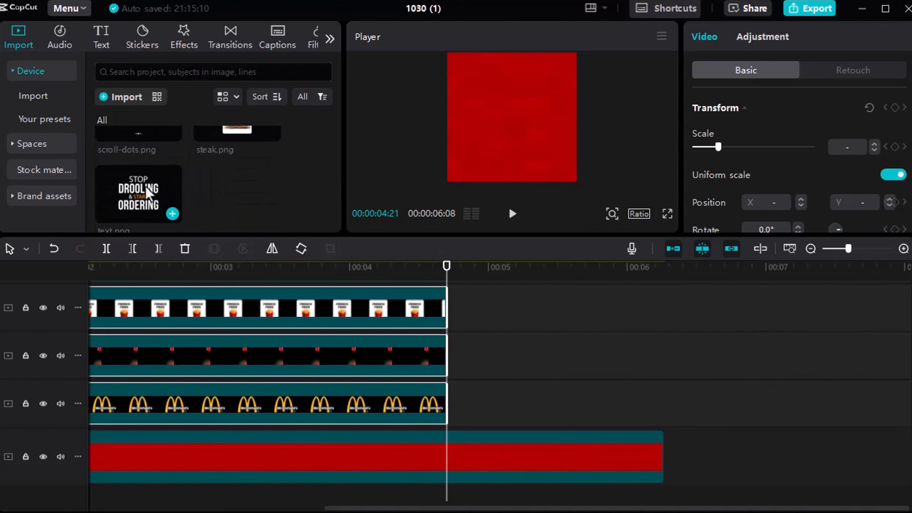
pyautogui.moveTo(147, 192); pyautogui.dragTo(495, 370)
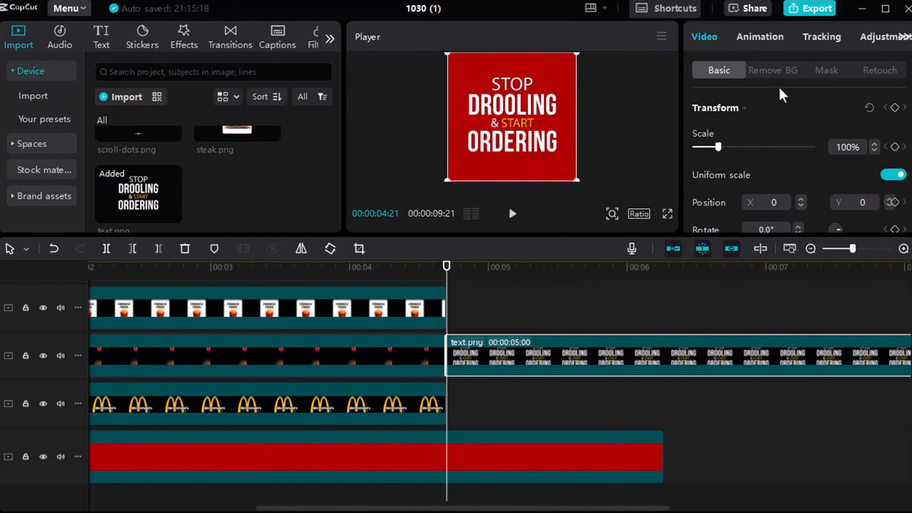
# - Apply the Spin Up 2 entrance animation to the text clip with a duration of 1.0 s
pyautogui.click(762, 37)
pyautogui.scroll(-3, 772, 144)
pyautogui.click(733, 179)
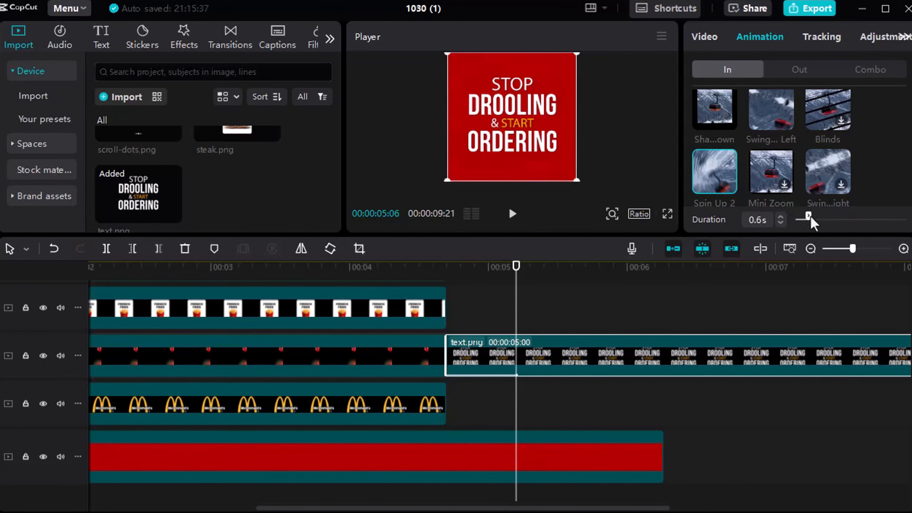
pyautogui.moveTo(809, 216); pyautogui.dragTo(814, 217)
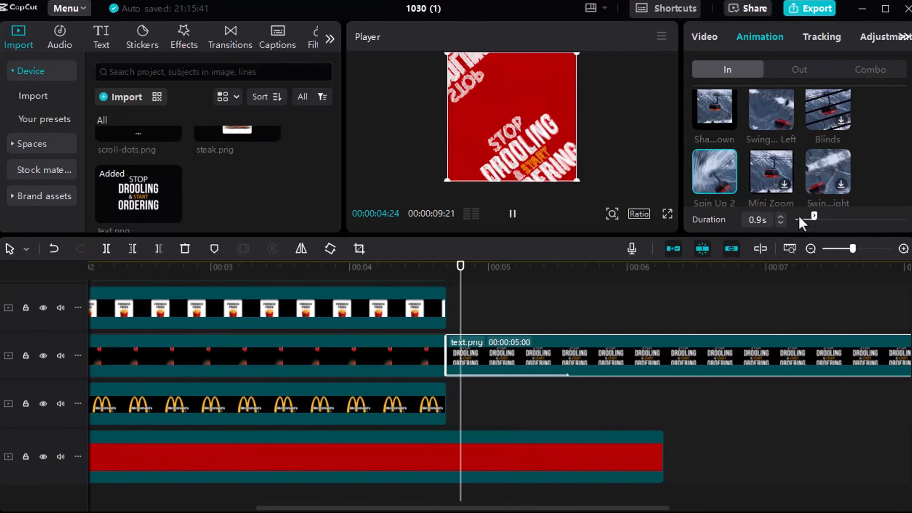
pyautogui.click(716, 176)
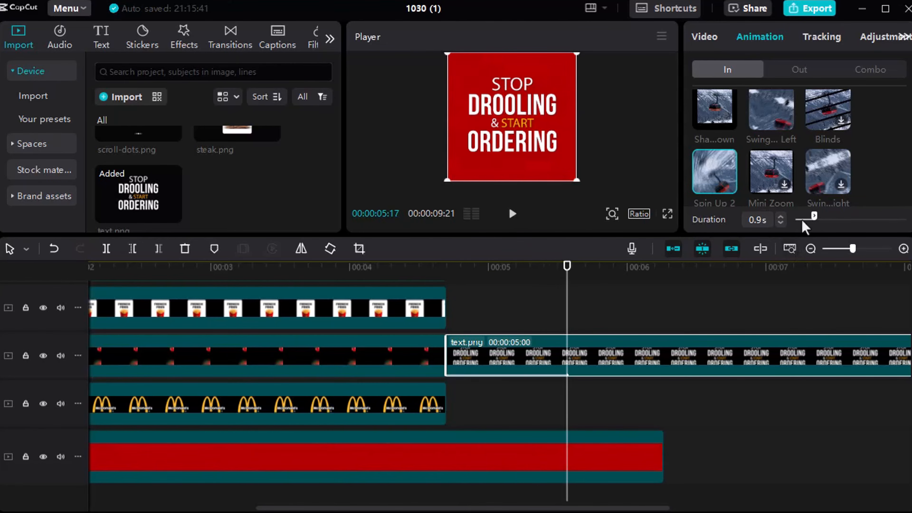
pyautogui.moveTo(816, 217); pyautogui.dragTo(817, 217)
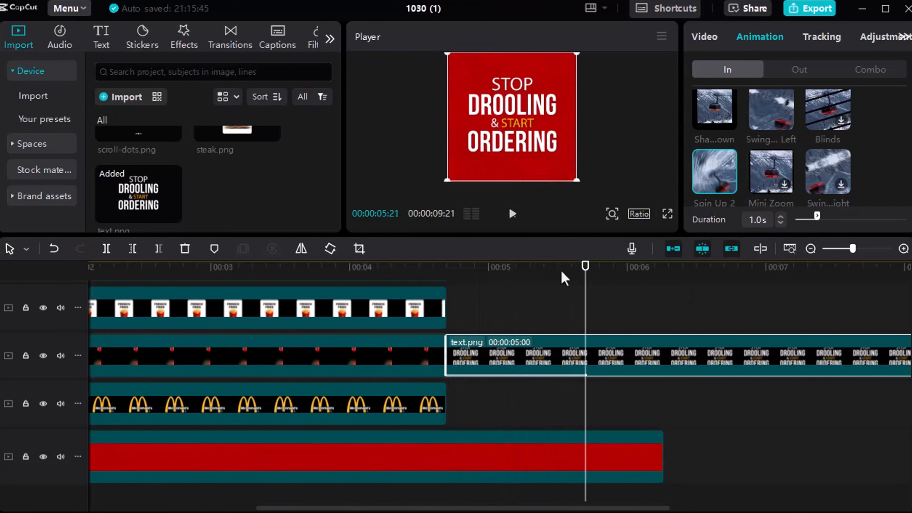
# - Play back the change from the steak card to the spinning text several times, stopping at 00:00:06:00
pyautogui.moveTo(590, 275); pyautogui.dragTo(396, 266)
pyautogui.press('space')
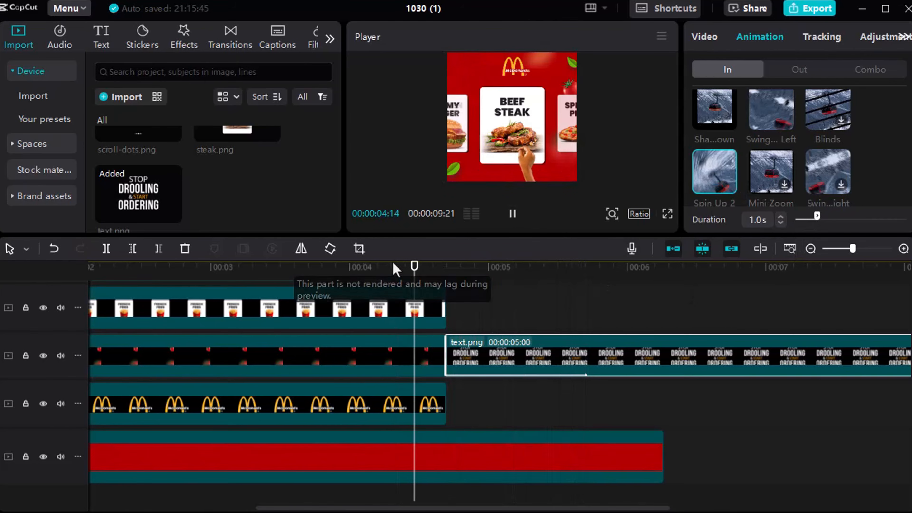
pyautogui.press('space')
pyautogui.moveTo(540, 281); pyautogui.dragTo(426, 276)
pyautogui.press('space')
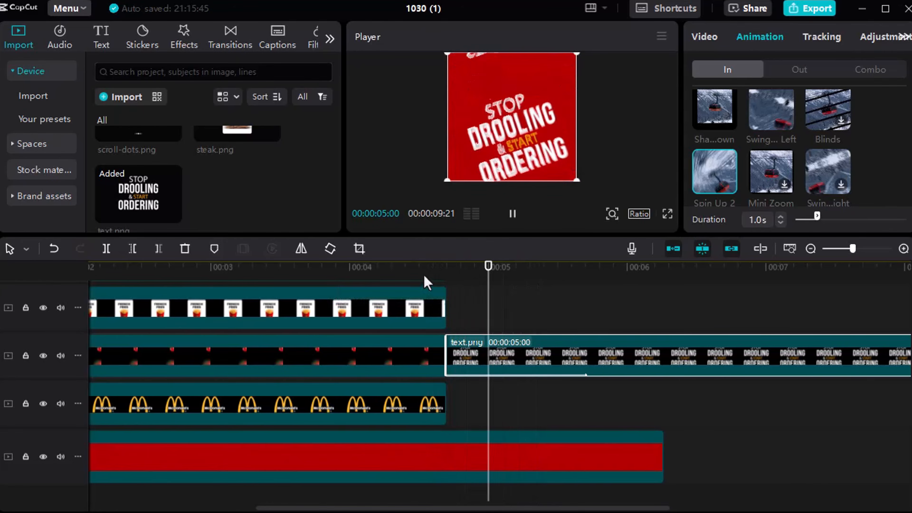
pyautogui.press('space')
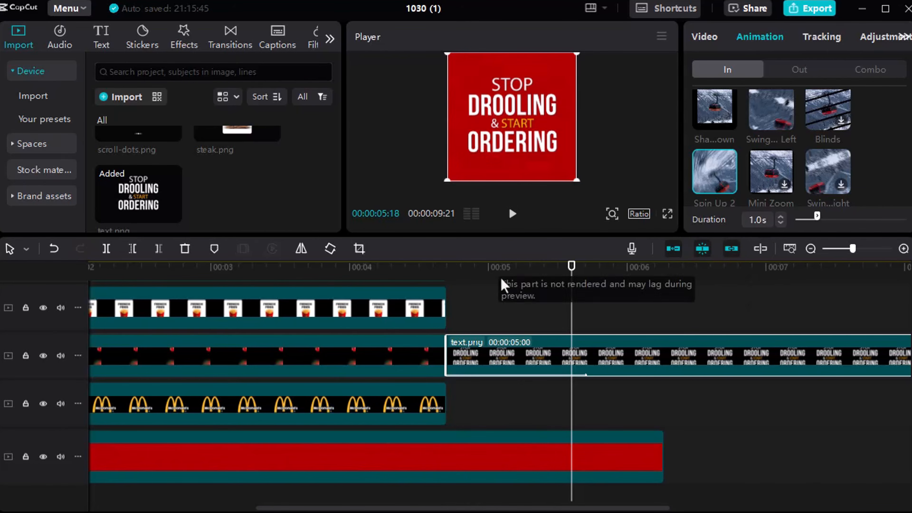
pyautogui.click(463, 303)
pyautogui.moveTo(461, 283); pyautogui.dragTo(410, 276)
pyautogui.press('space')
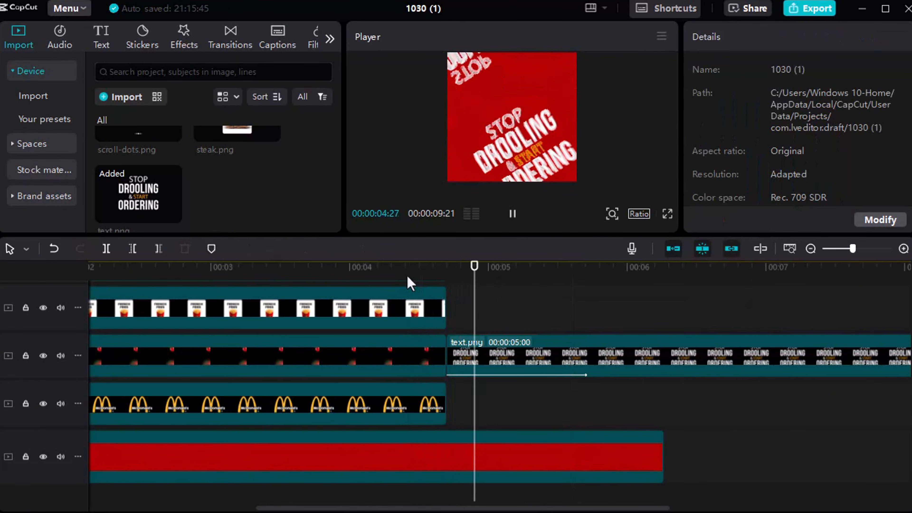
pyautogui.press('space')
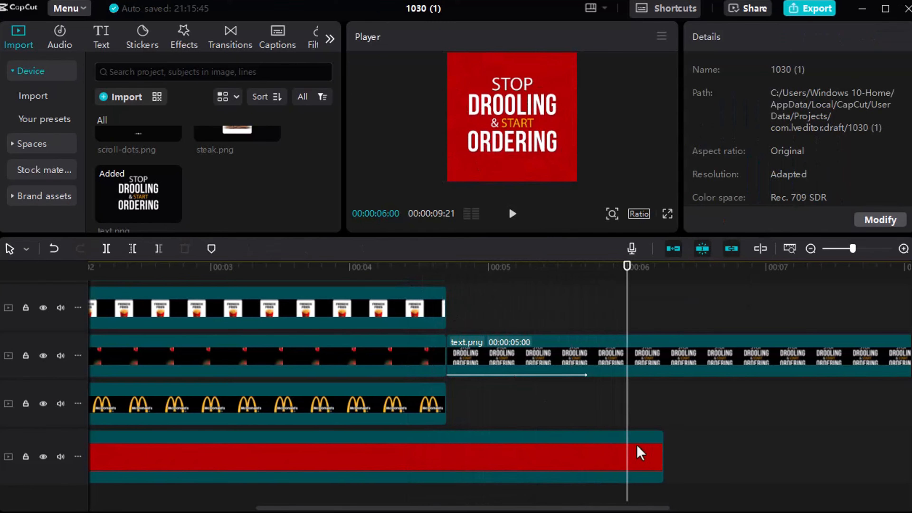
# - Trim the text clip's end to 00:00:06:00 and extend the red background's end to about 00:00:07:04
pyautogui.click(641, 453)
pyautogui.click(669, 374)
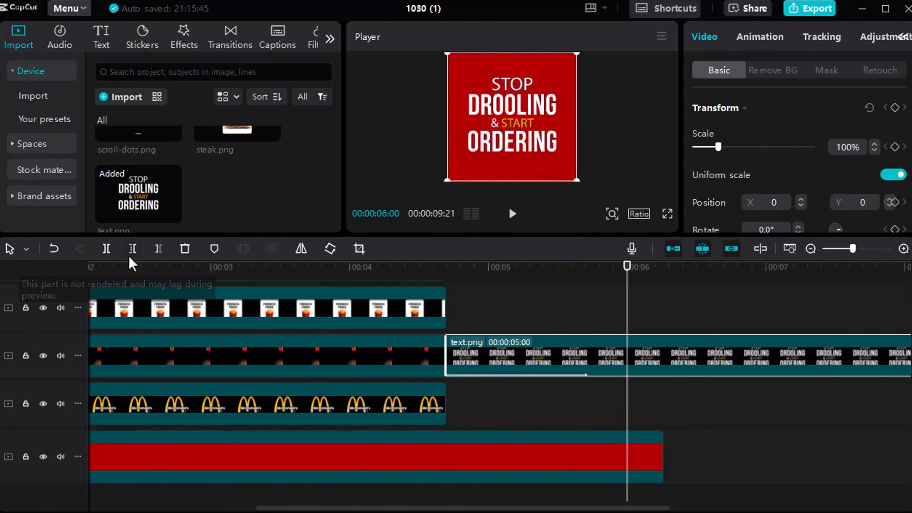
pyautogui.click(158, 249)
pyautogui.click(650, 458)
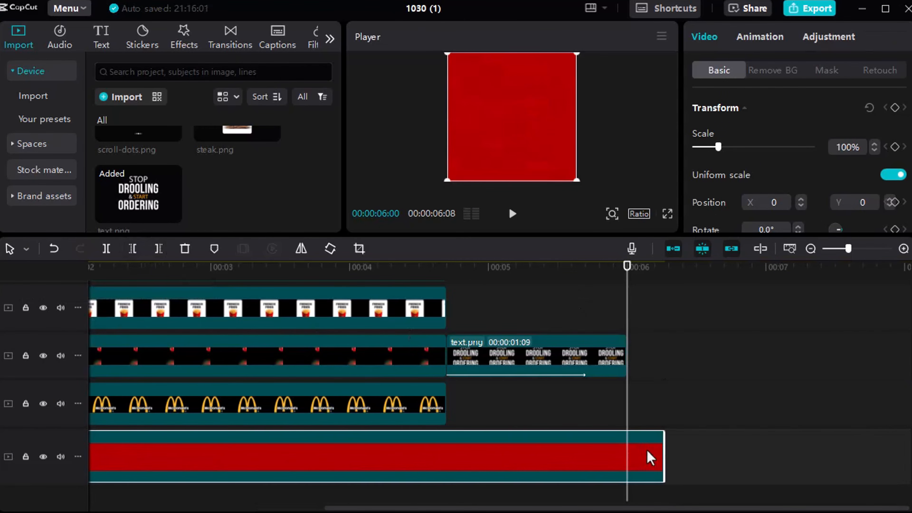
pyautogui.moveTo(666, 459); pyautogui.dragTo(780, 461)
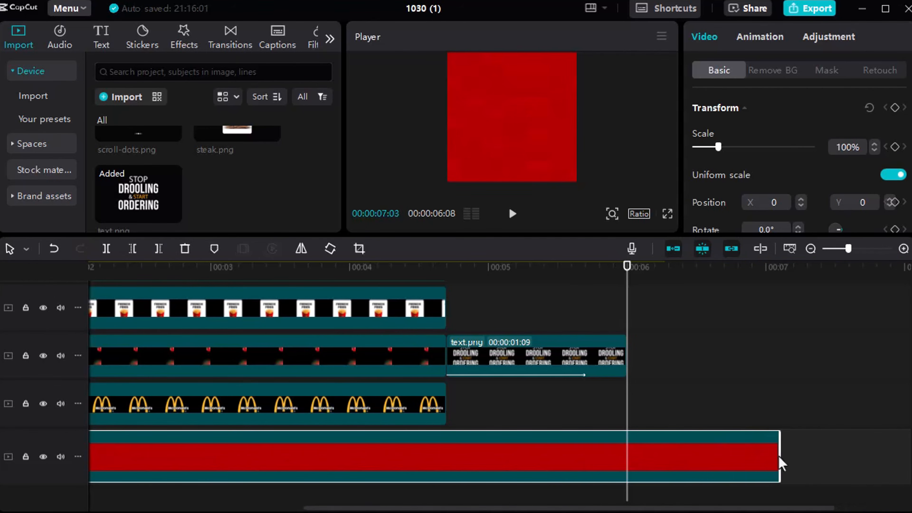
# - Extend the text clip's end to 00:00:06:08 and play back the text entrance
pyautogui.press('space')
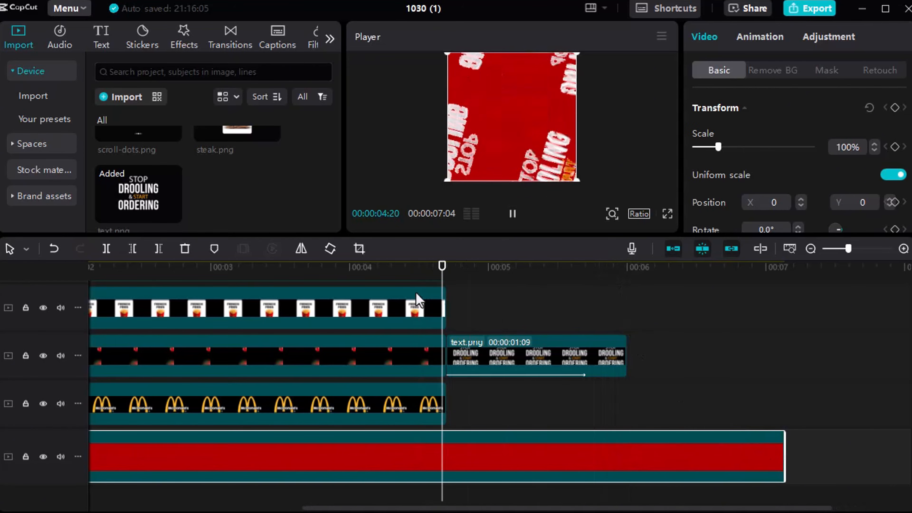
pyautogui.press('space')
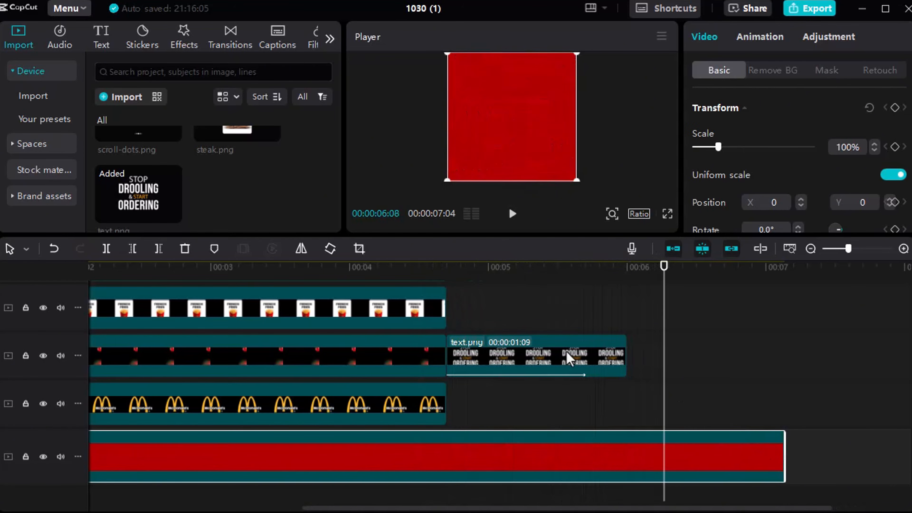
pyautogui.click(622, 363)
pyautogui.moveTo(629, 364); pyautogui.dragTo(663, 358)
pyautogui.click(464, 293)
pyautogui.press('space')
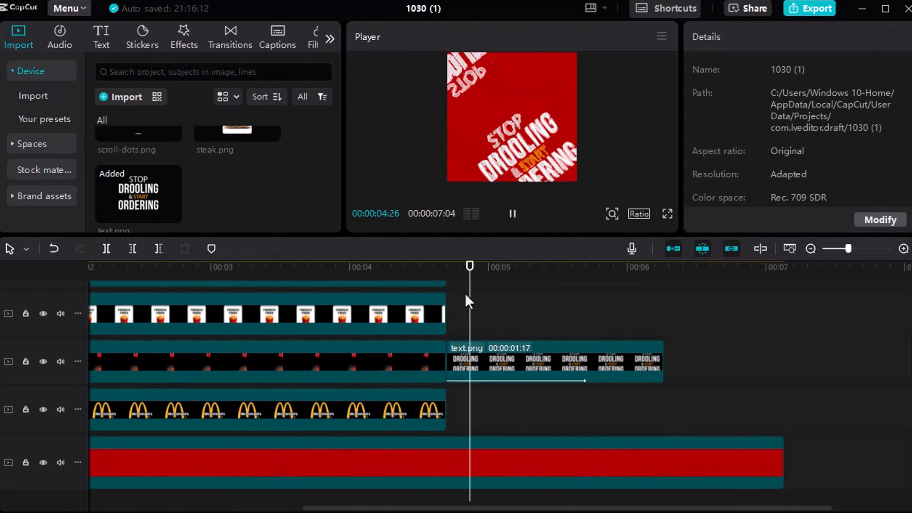
# - Place Logo.png directly after the text clip at 00:00:06:08 and shift the logo sideways to position X 183
pyautogui.press('space')
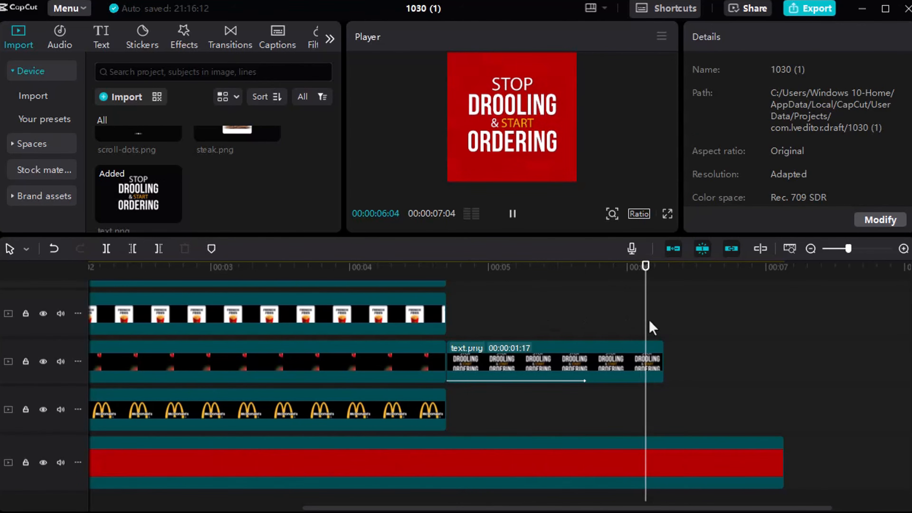
pyautogui.press('space')
pyautogui.scroll(3, 663, 293)
pyautogui.click(651, 353)
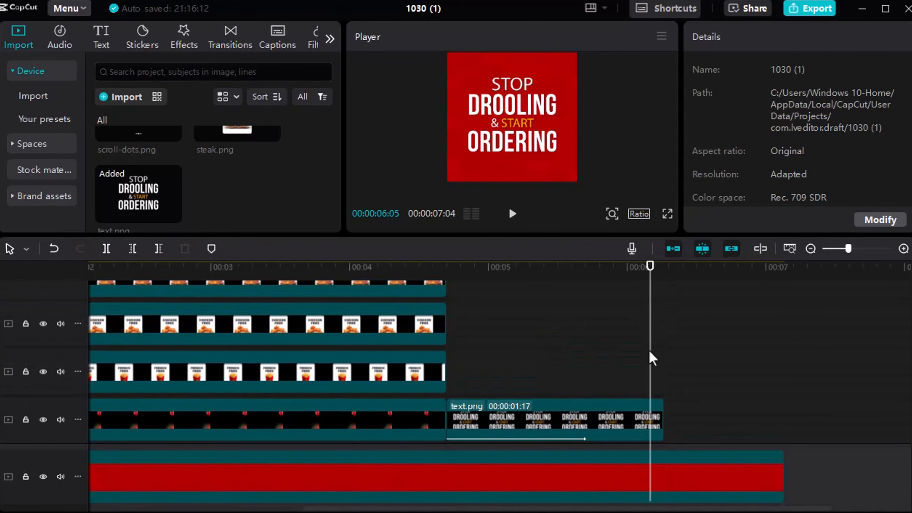
pyautogui.moveTo(659, 272); pyautogui.dragTo(664, 268)
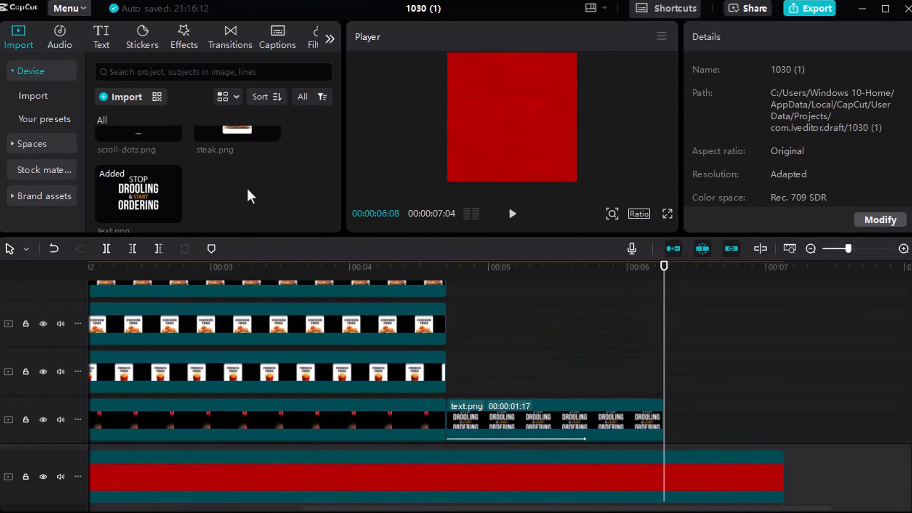
pyautogui.scroll(3, 249, 169)
pyautogui.scroll(2, 250, 163)
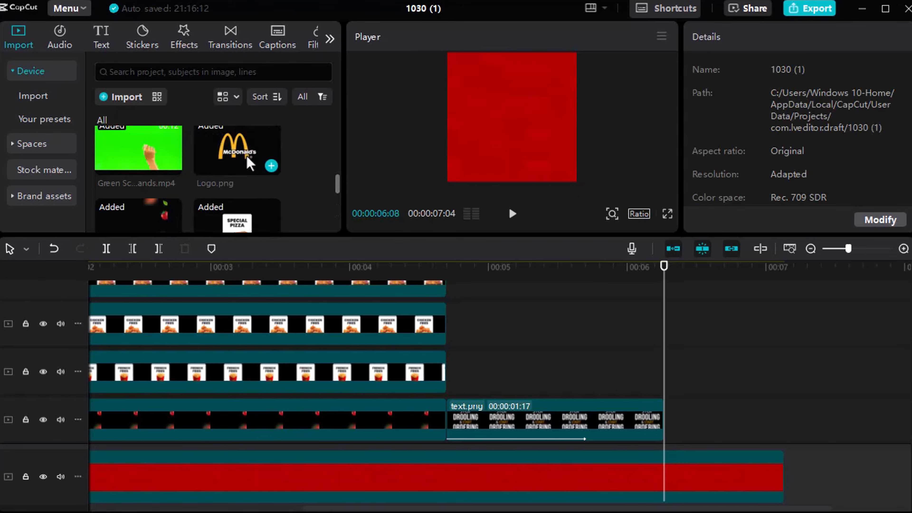
pyautogui.moveTo(233, 162); pyautogui.dragTo(658, 389)
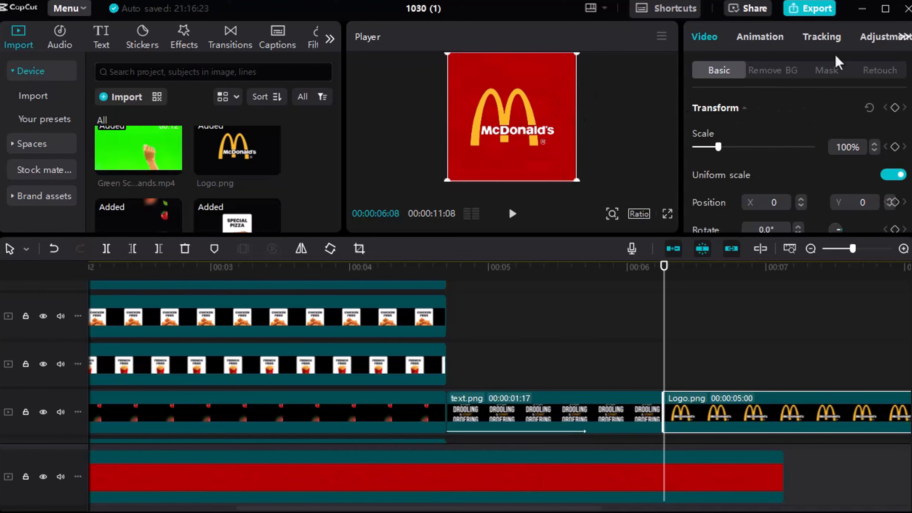
pyautogui.moveTo(516, 113); pyautogui.dragTo(523, 116)
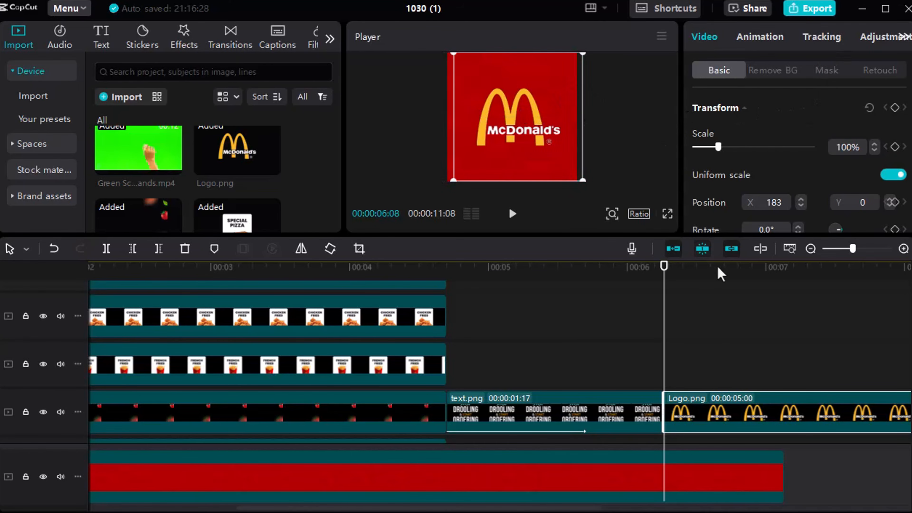
# - Apply the Fan Out combo animation to the logo clip at the end of the video
pyautogui.moveTo(665, 276)
pyautogui.mouseDown()
pyautogui.moveTo(637, 277)
pyautogui.moveTo(667, 278)
pyautogui.mouseUp()
pyautogui.click(761, 37)
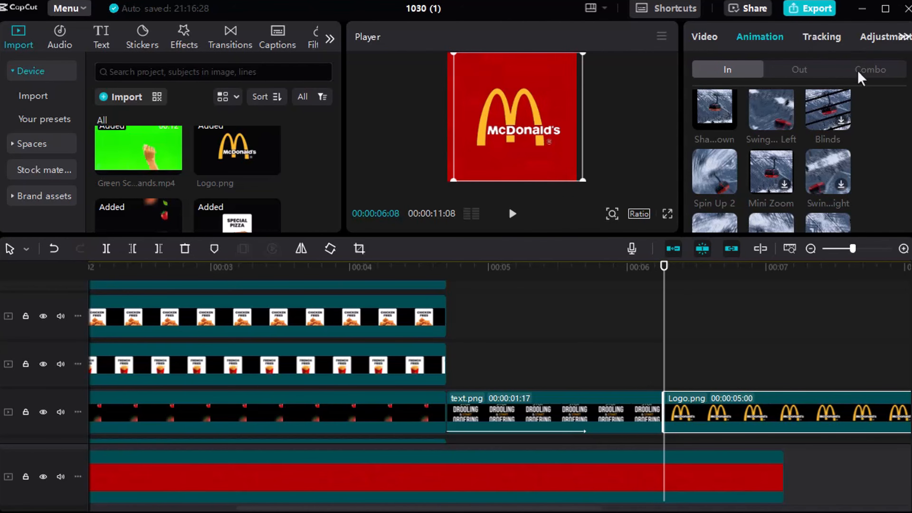
pyautogui.click(870, 70)
pyautogui.scroll(-5, 795, 141)
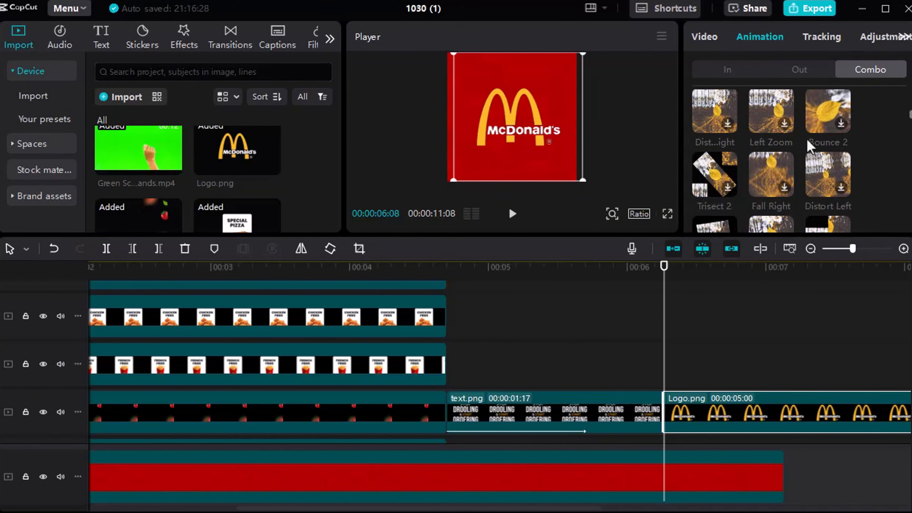
pyautogui.scroll(-3, 823, 159)
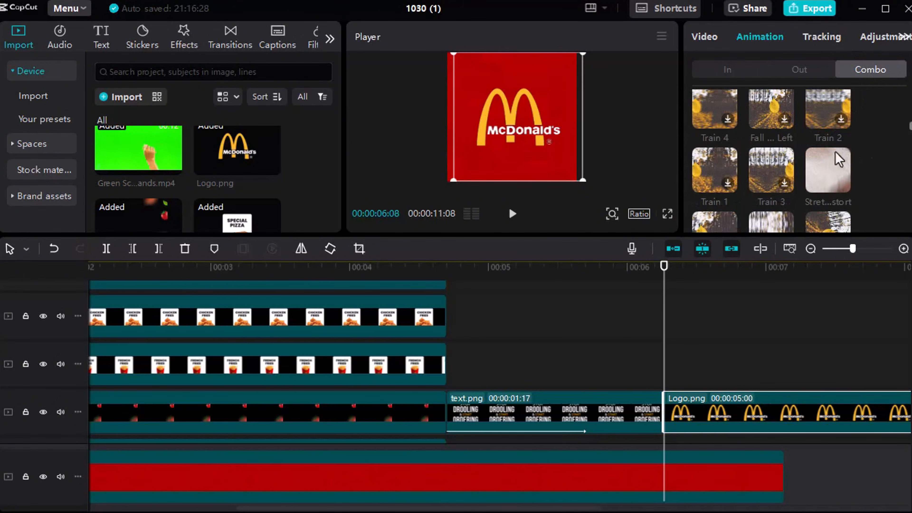
pyautogui.click(824, 158)
pyautogui.click(826, 158)
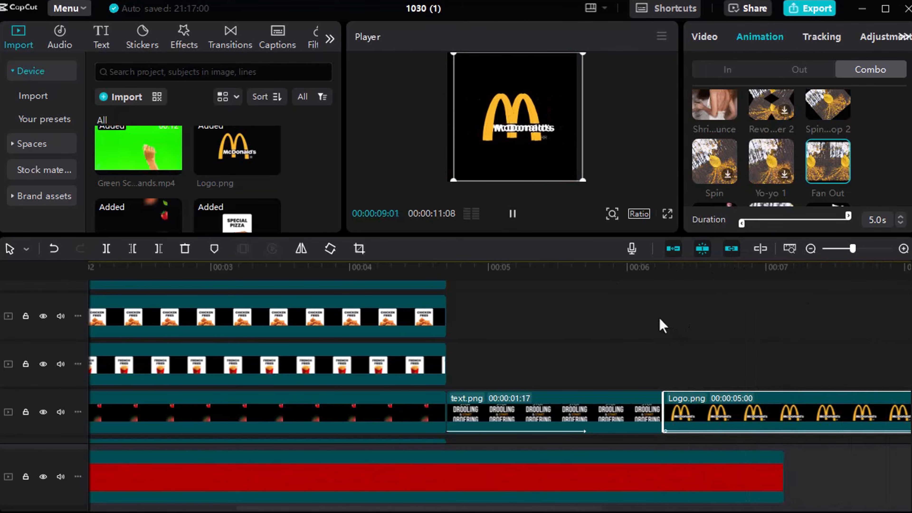
# - Play back the logo's Fan Out animation and set its duration to 2.4 s
pyautogui.press('space')
pyautogui.press('space')
pyautogui.press('space')
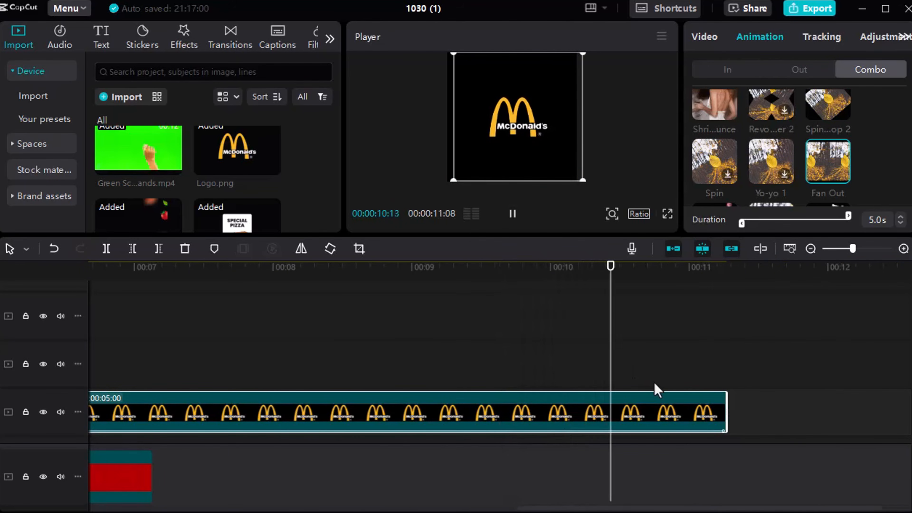
pyautogui.moveTo(802, 221); pyautogui.dragTo(793, 220)
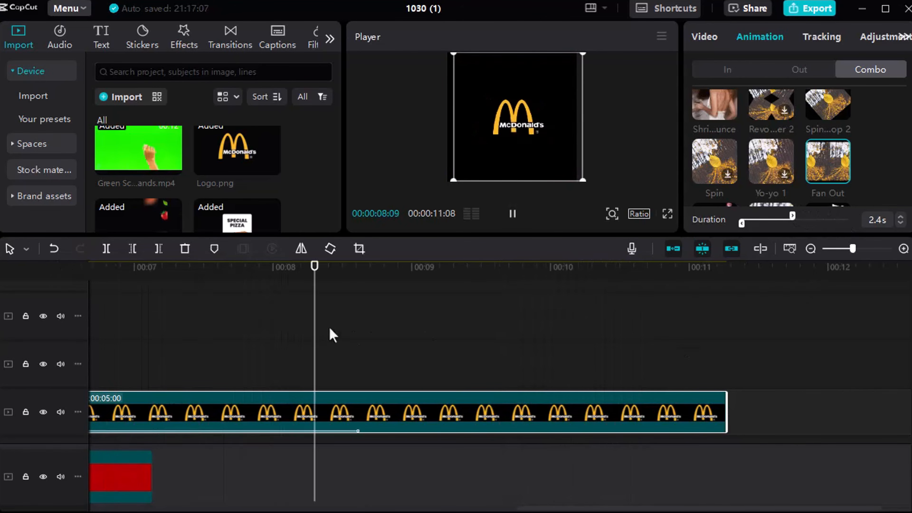
# - Extend the red background's end to about 00:00:09:09 and play back the logo animation over it
pyautogui.press('space')
pyautogui.click(144, 481)
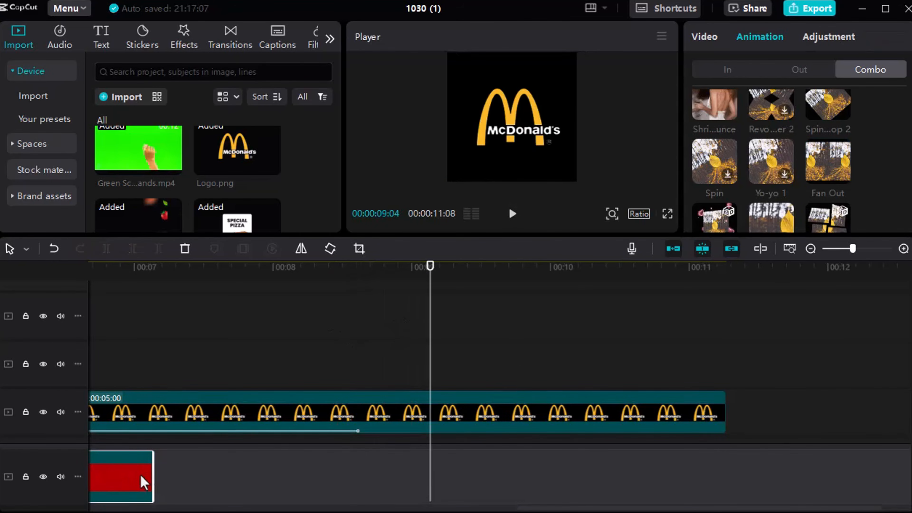
pyautogui.moveTo(155, 476); pyautogui.dragTo(426, 475)
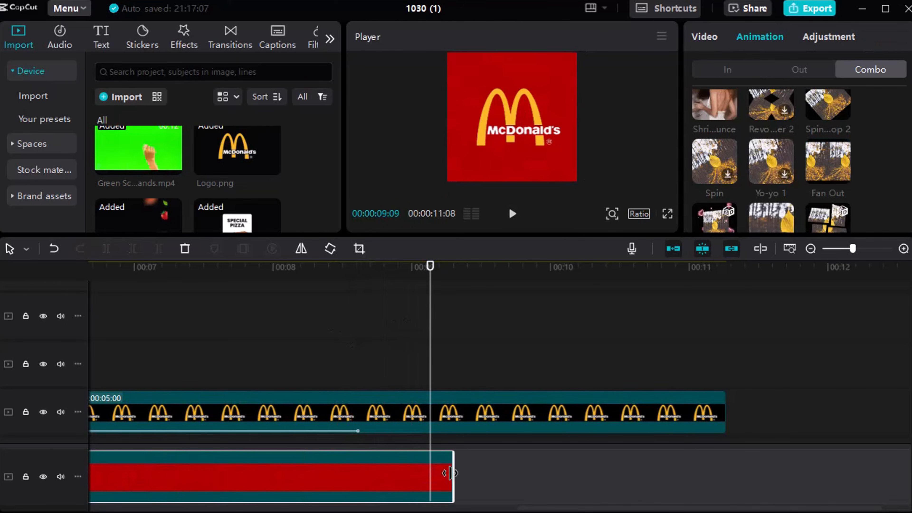
pyautogui.click(214, 351)
pyautogui.press('space')
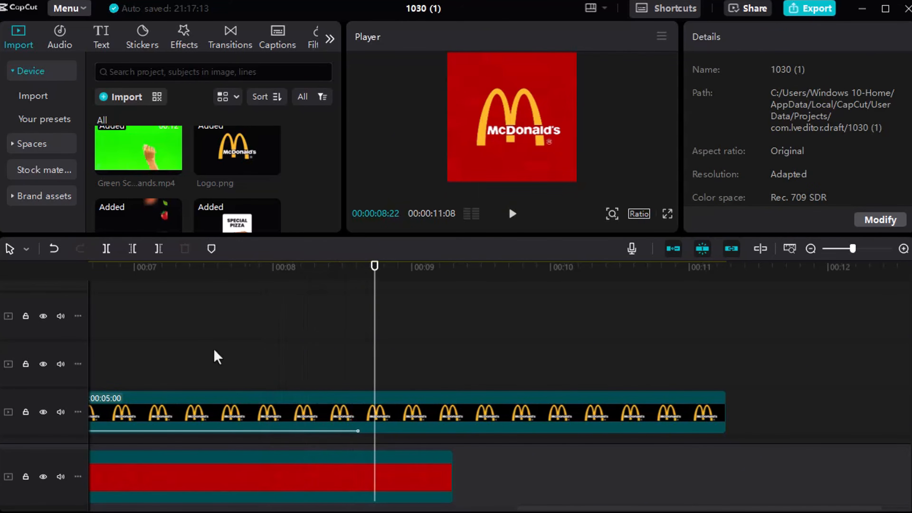
# - Trim the end of the logo clip to 00:00:08:19, where its combo animation finishes
pyautogui.moveTo(373, 279)
pyautogui.mouseDown()
pyautogui.moveTo(316, 281)
pyautogui.moveTo(359, 285)
pyautogui.mouseUp()
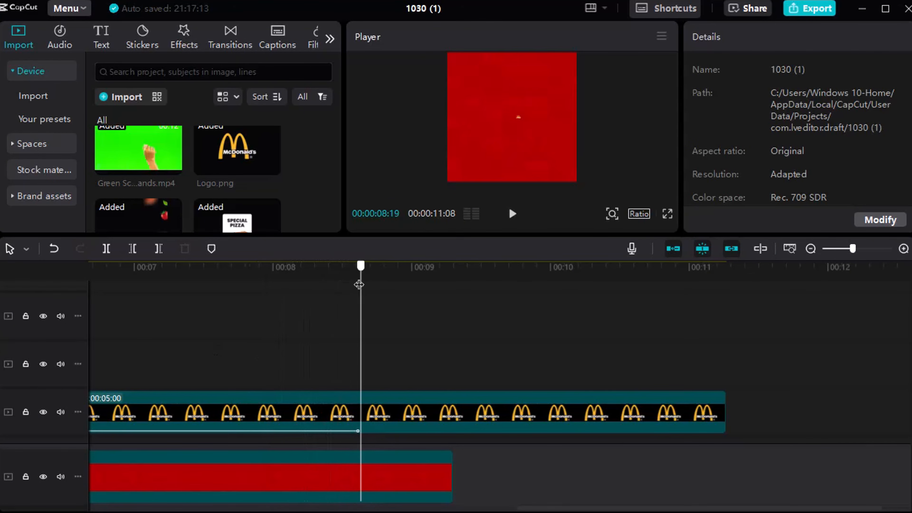
pyautogui.click(401, 428)
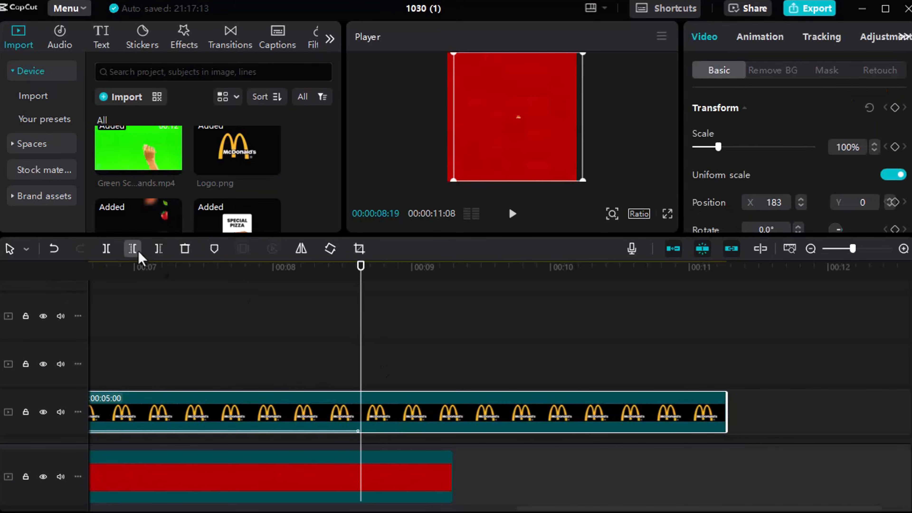
pyautogui.click(159, 249)
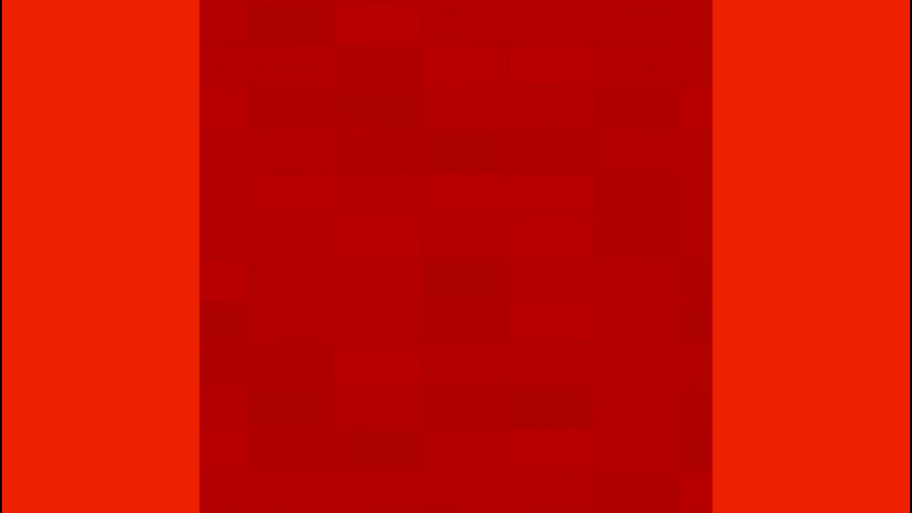